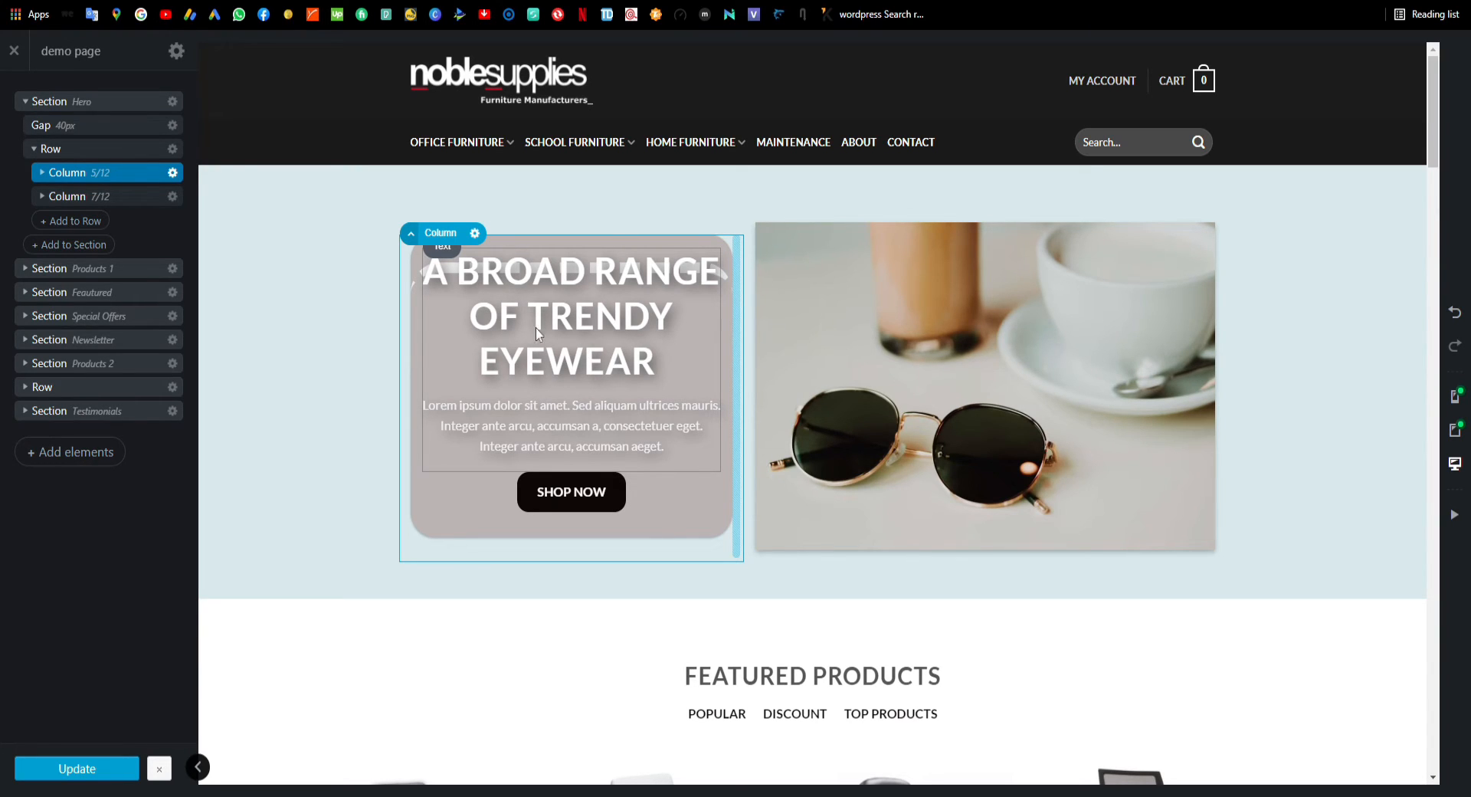
# Open the text editor for the Text element in the Hero section's 5/12 column
pyautogui.click(44, 175)
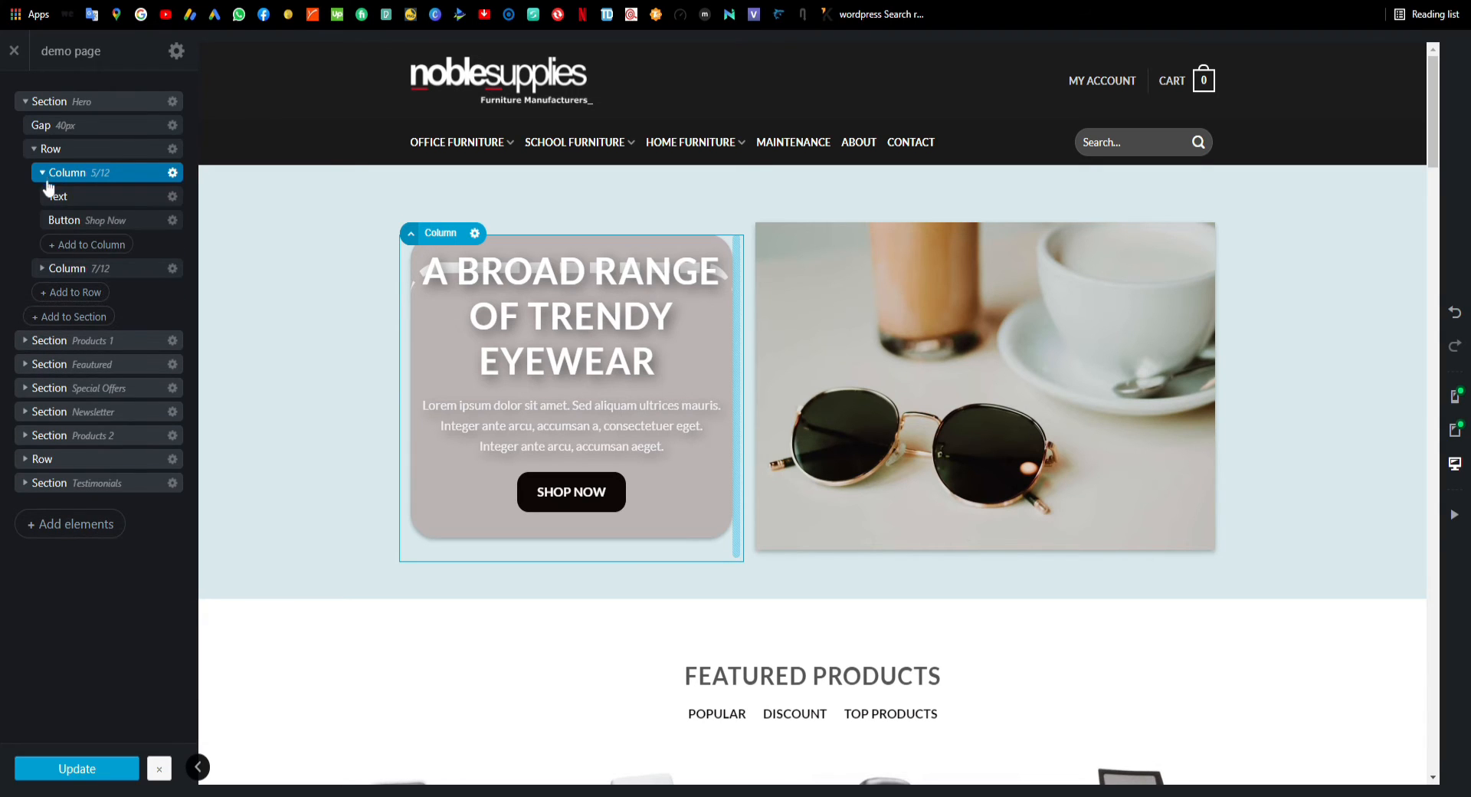
pyautogui.click(69, 201)
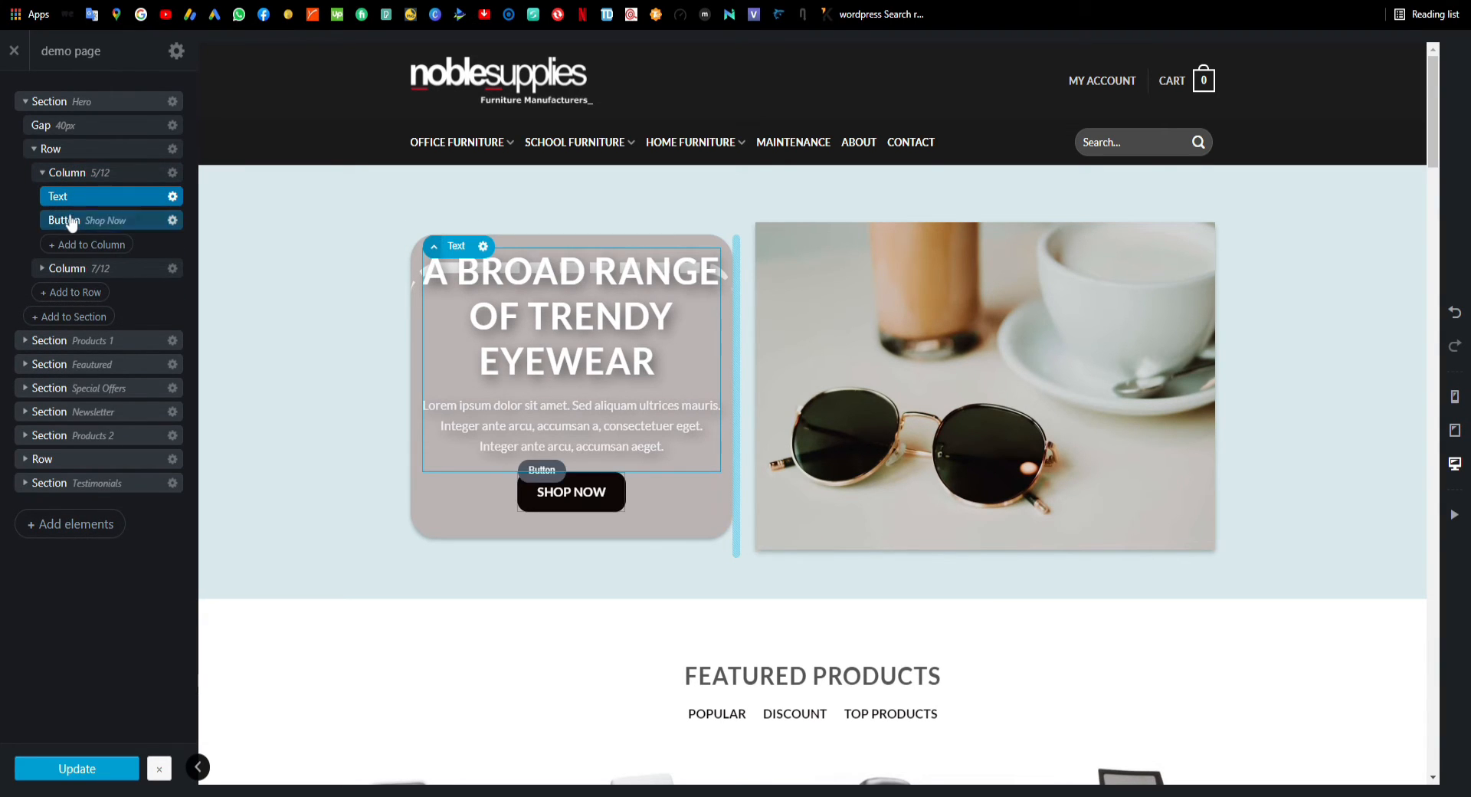
pyautogui.click(62, 220)
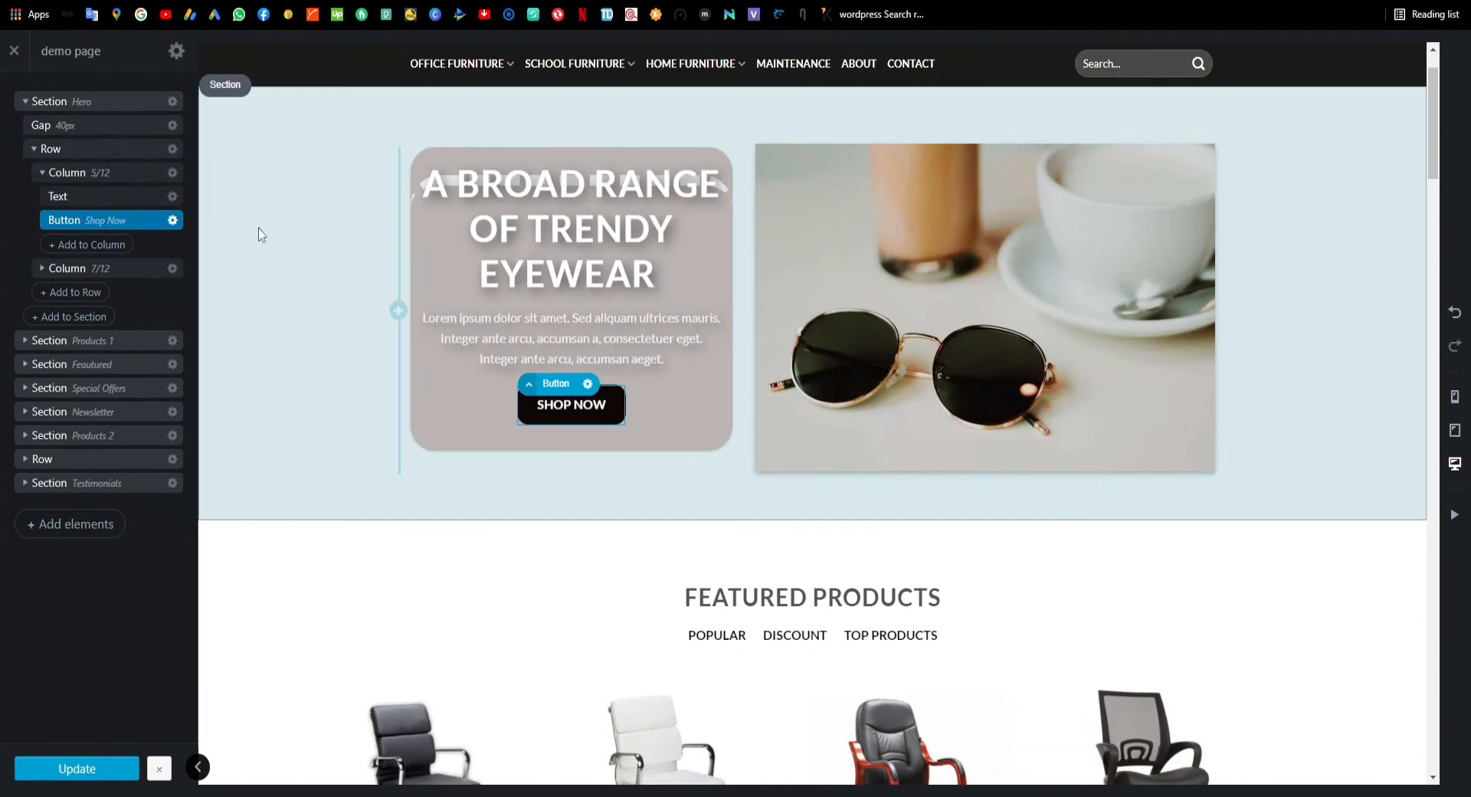
pyautogui.click(72, 200)
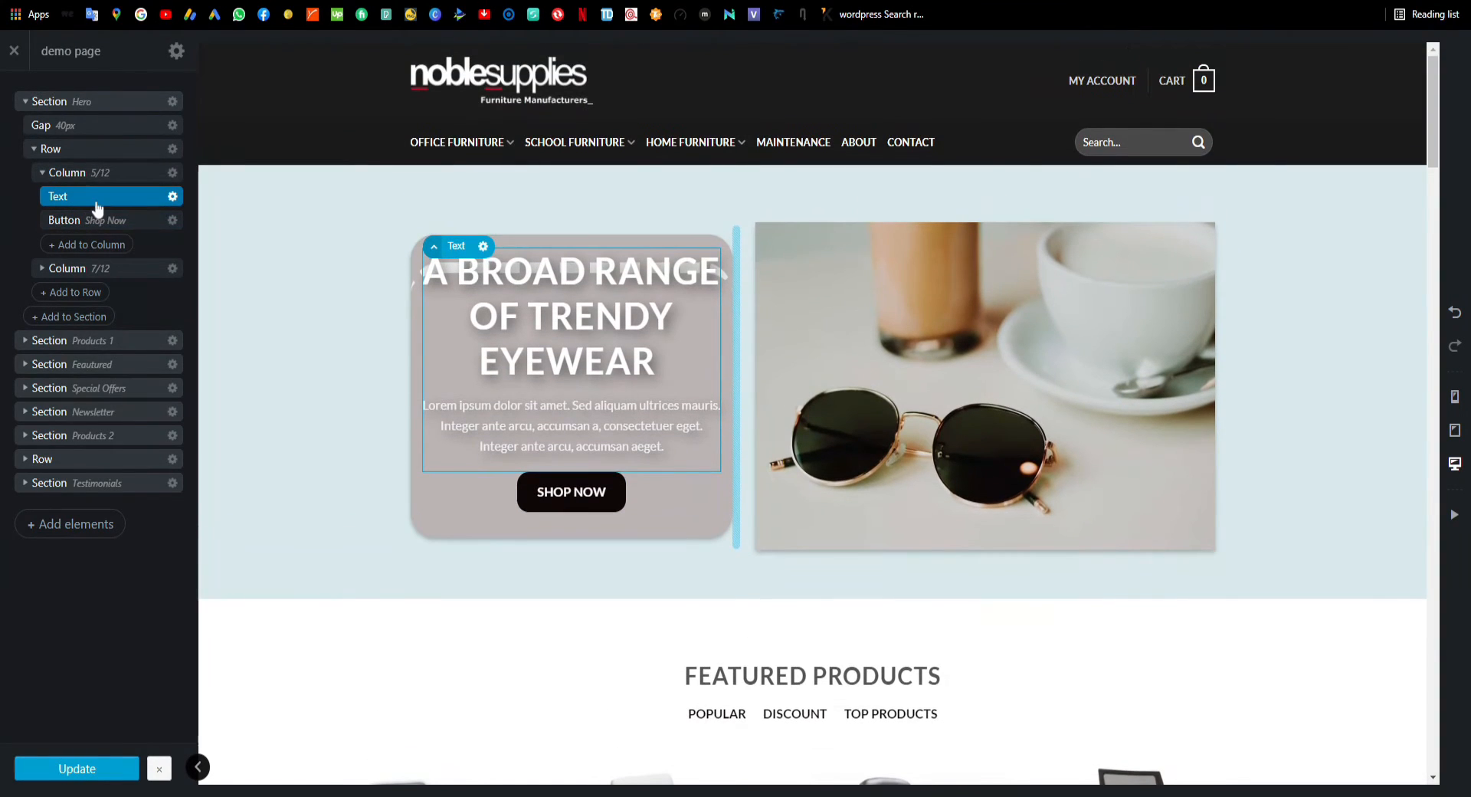
pyautogui.click(96, 208)
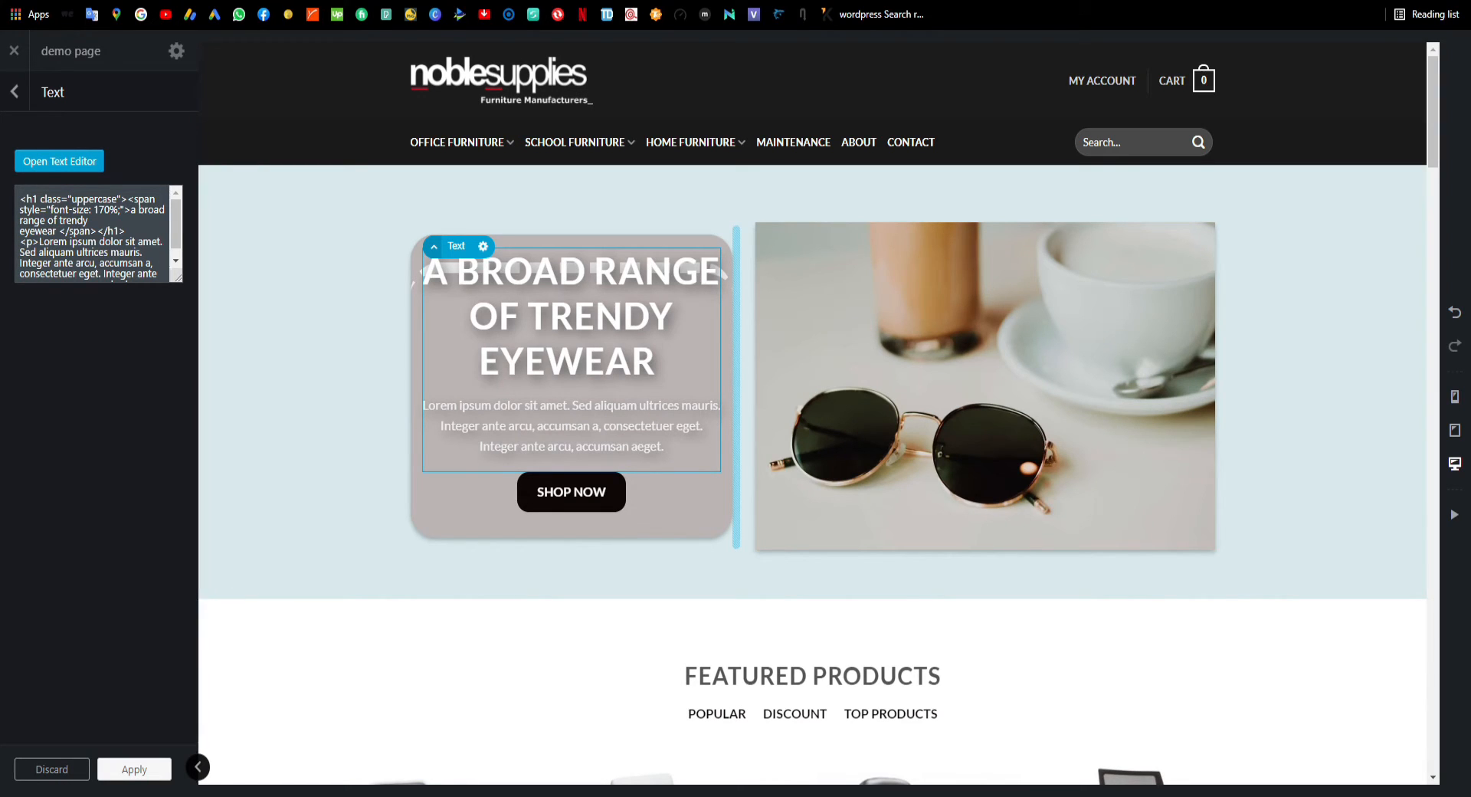
pyautogui.scroll(-1, 92, 233)
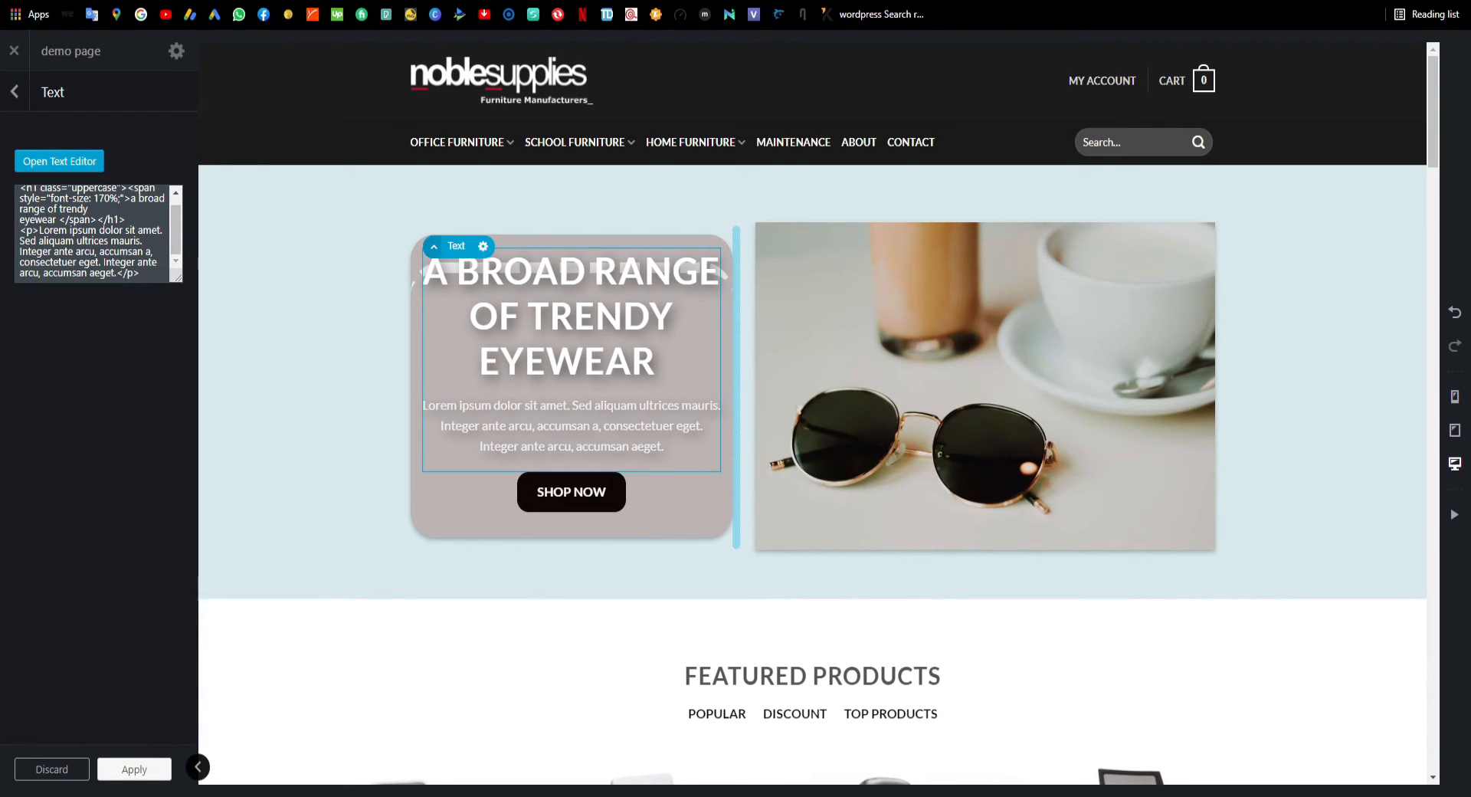
pyautogui.click(61, 160)
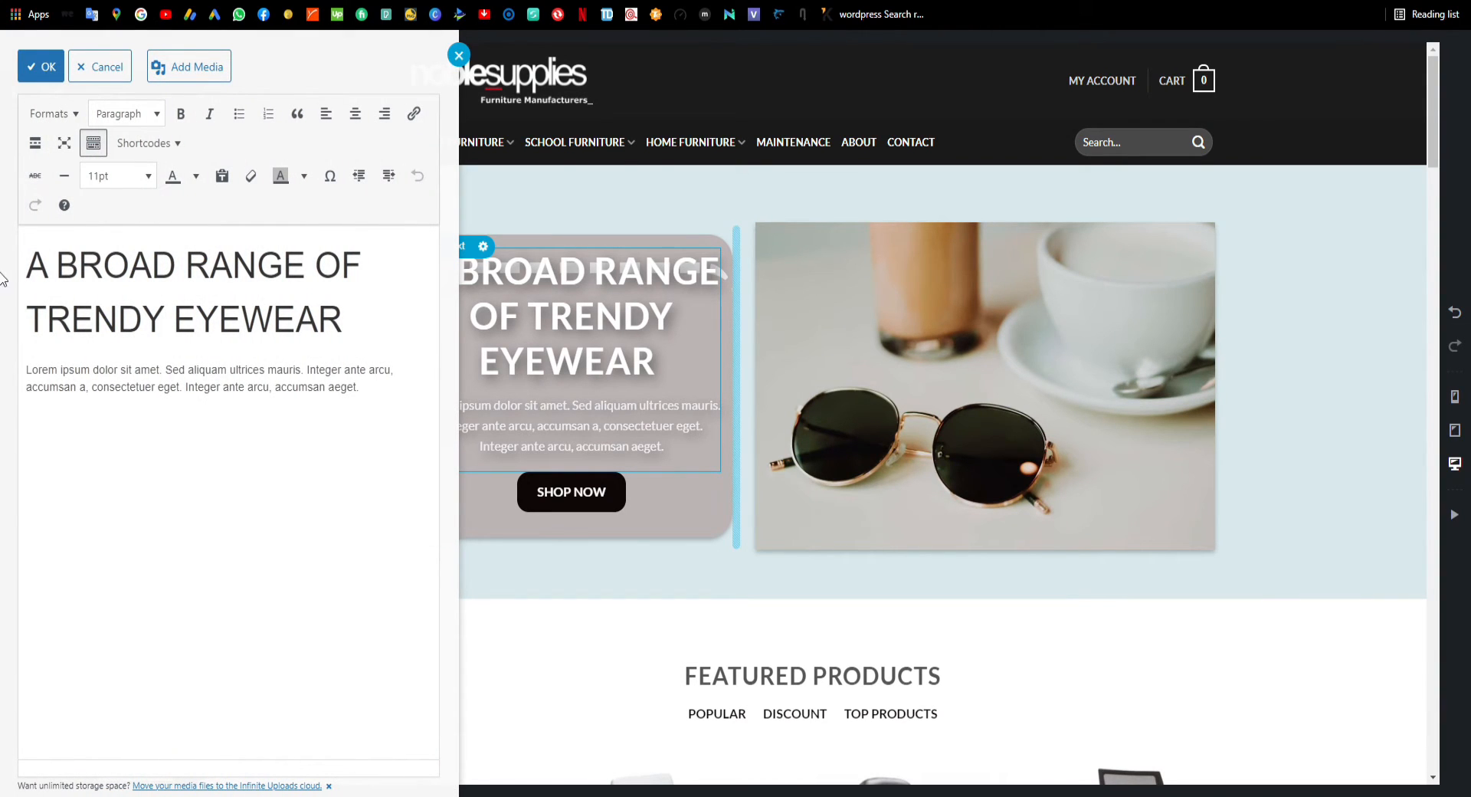
# Add the line "you can type anything that you want" as a new paragraph below the lorem ipsum text
pyautogui.click(197, 319)
pyautogui.click(268, 370)
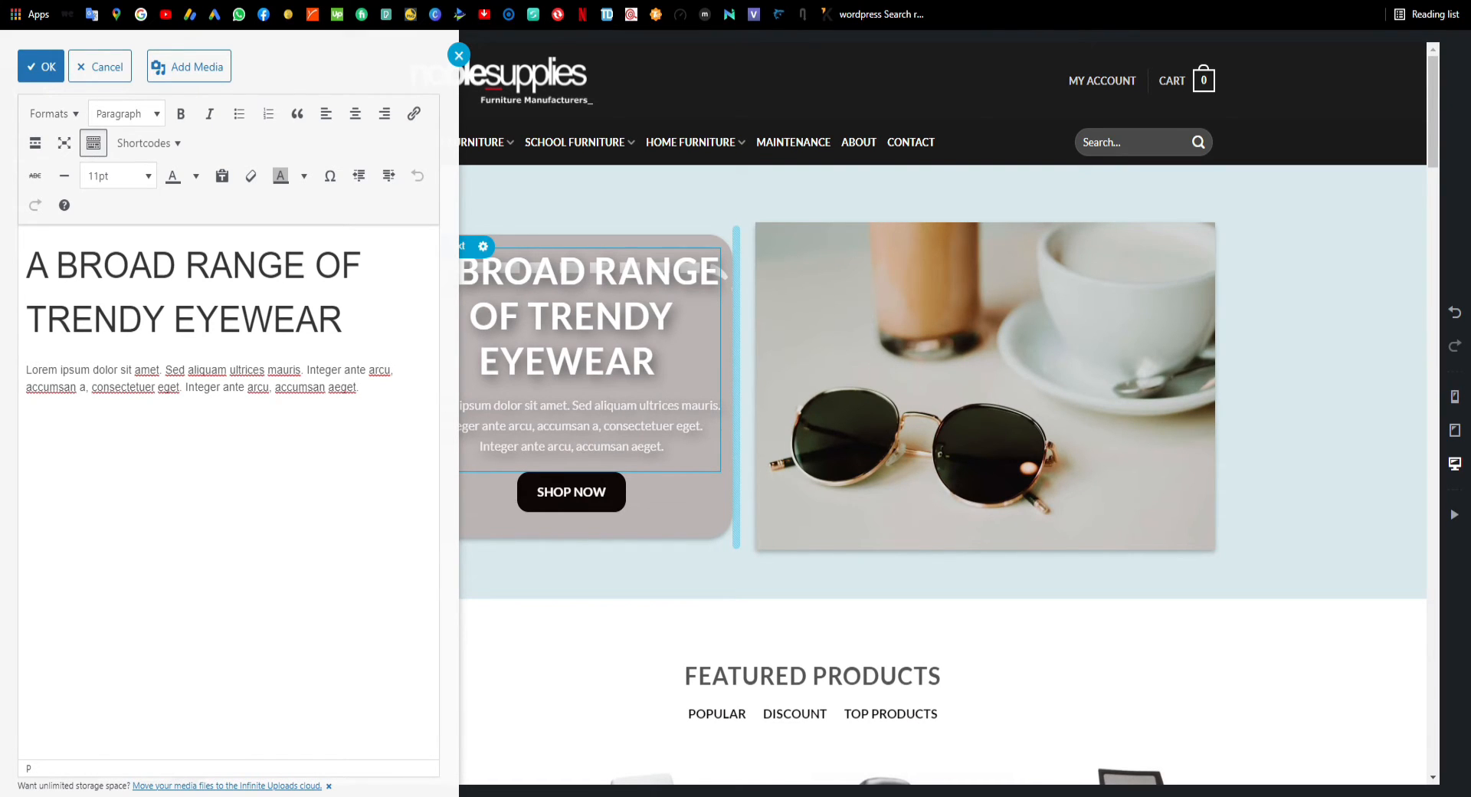
pyautogui.press('Return')
pyautogui.write('yo')
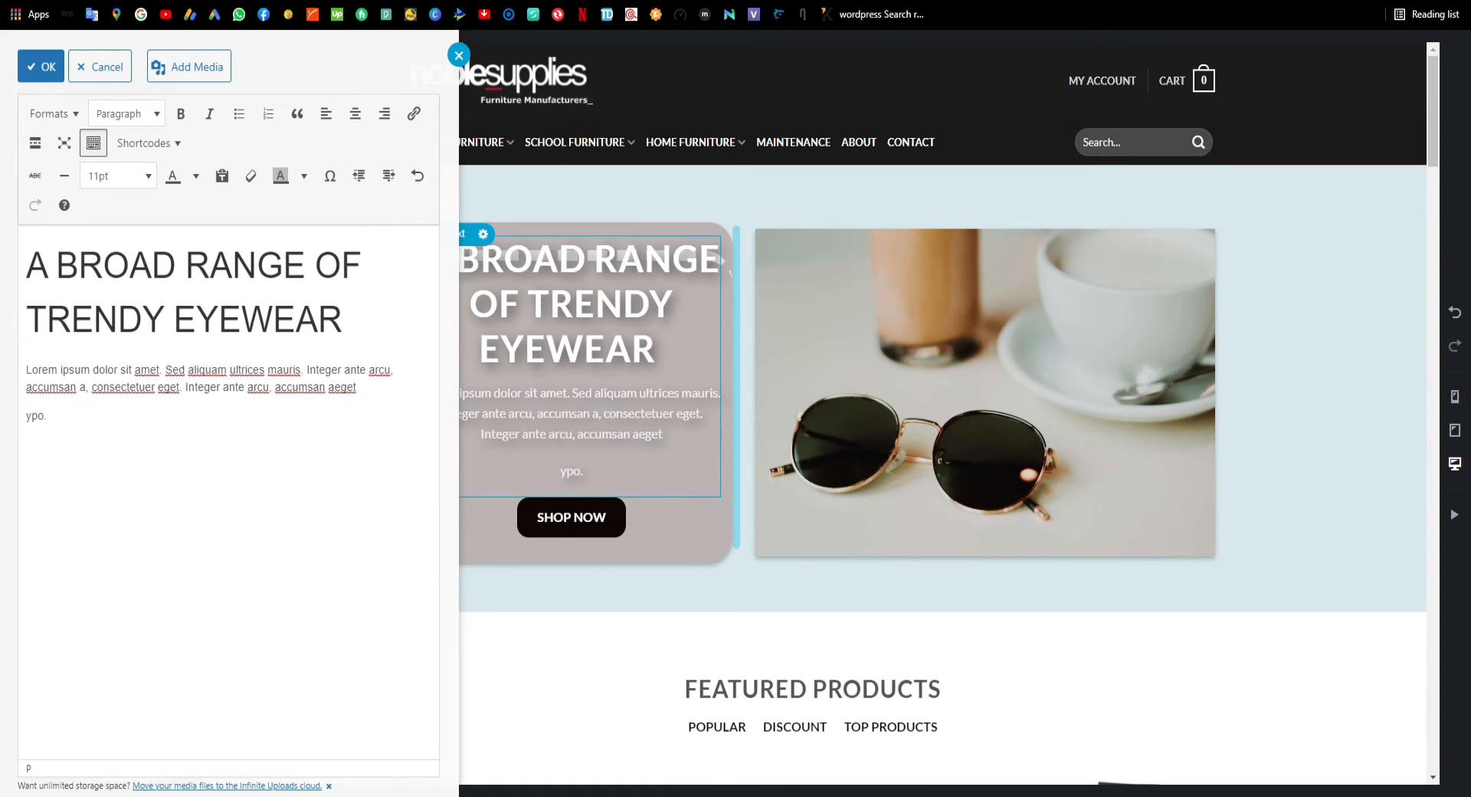
pyautogui.write('u can type anyt')
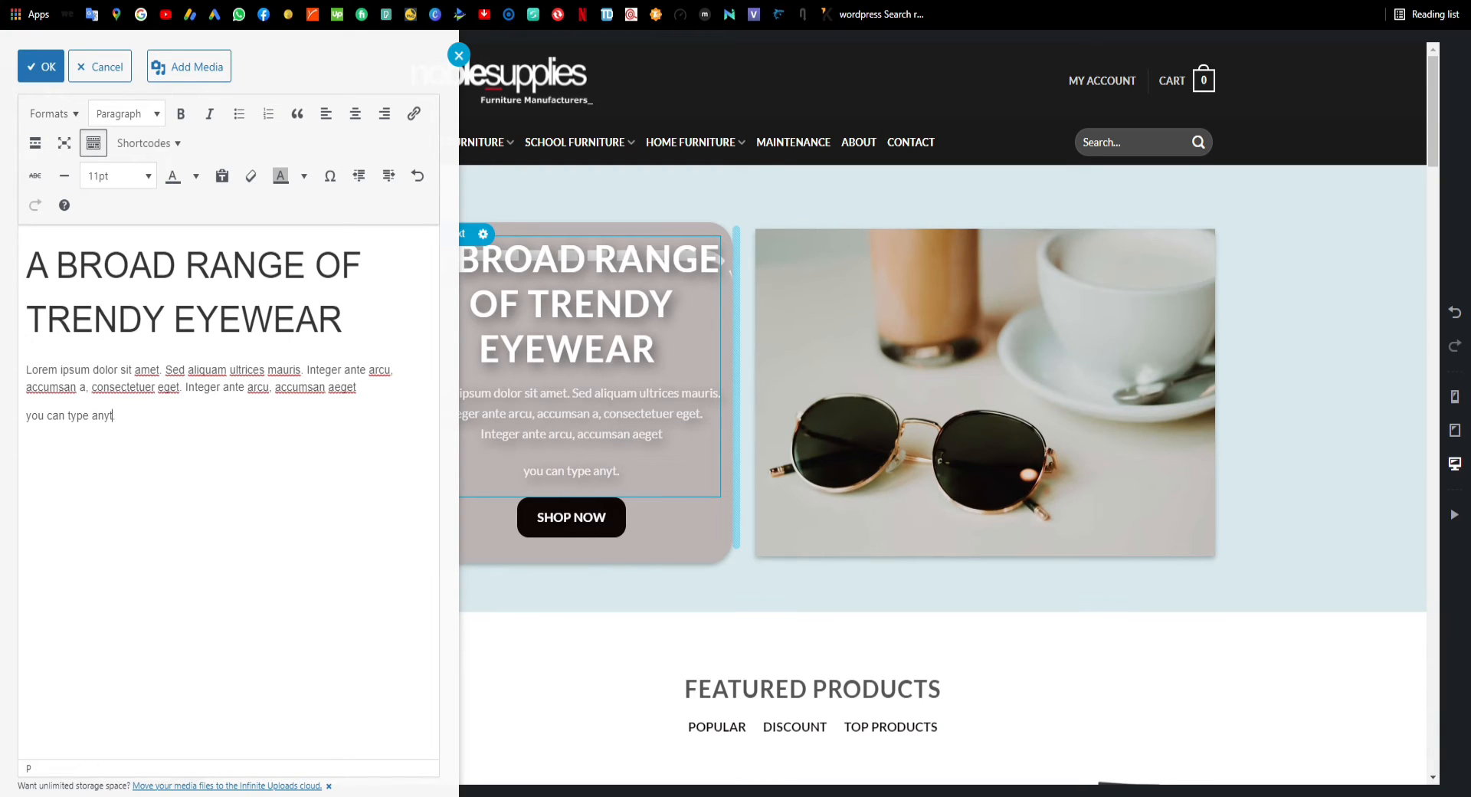
pyautogui.write('hing that you ')
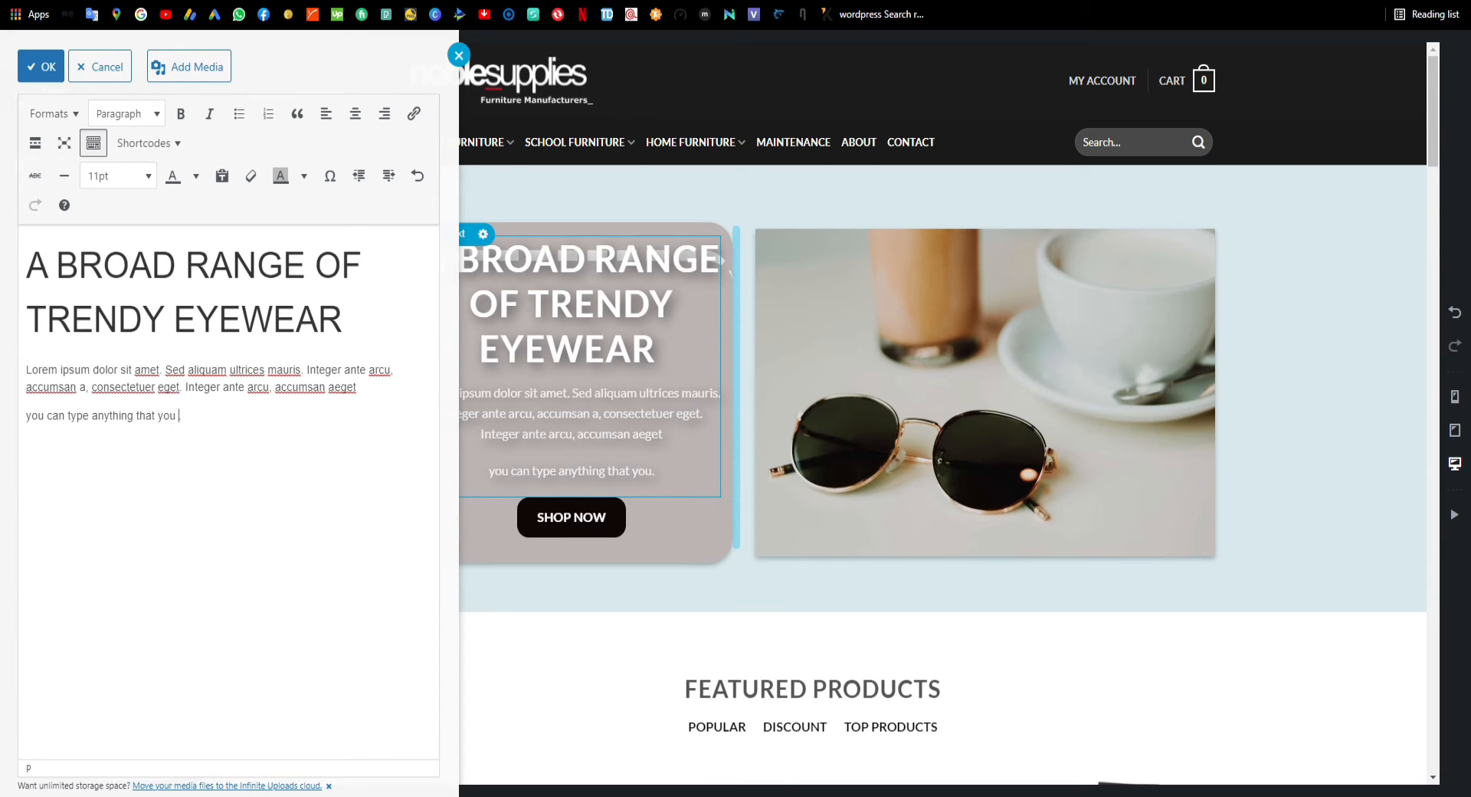
pyautogui.write('want')
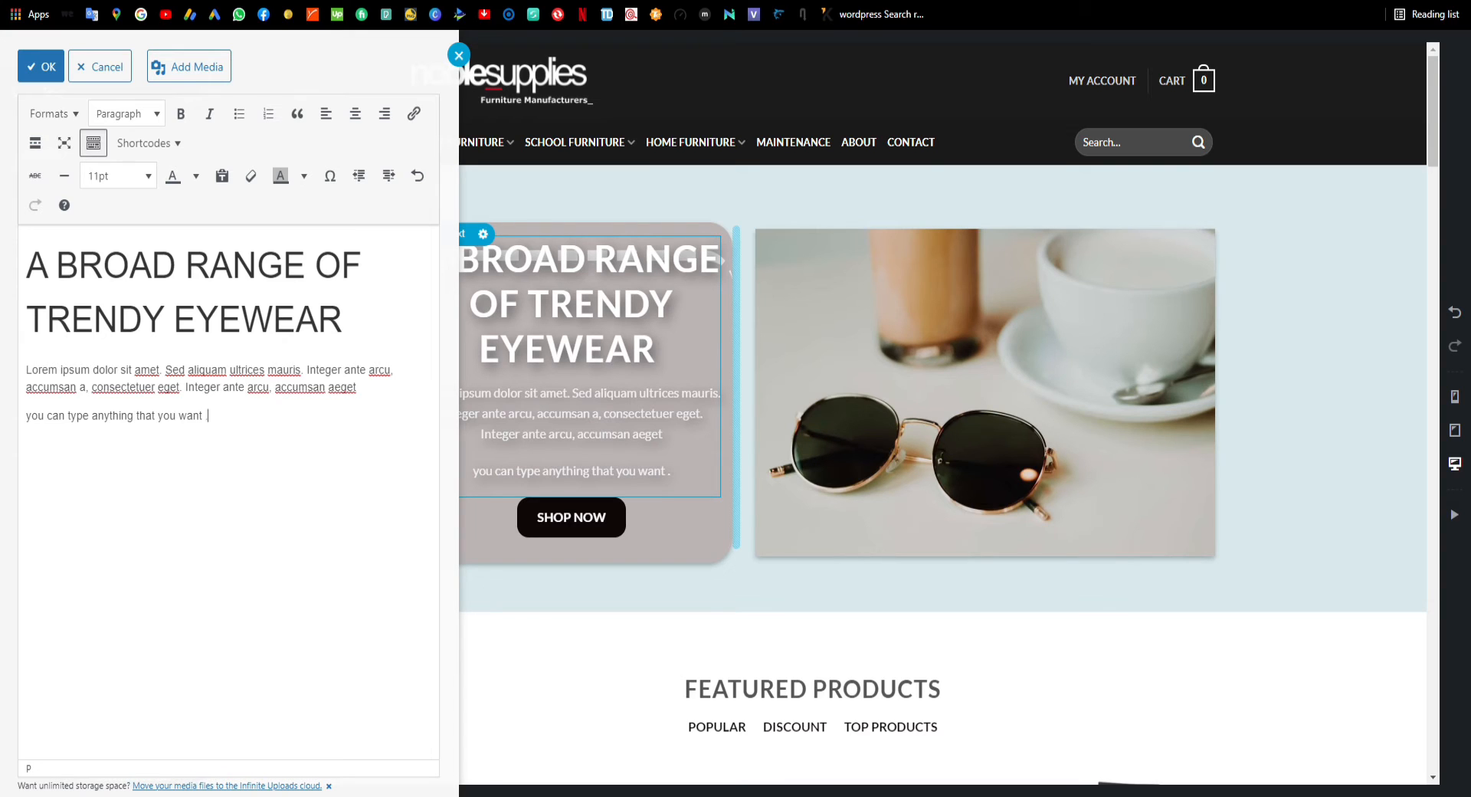
# Format the line "you can type anything that you want" as Heading 1 and accept the text edit
pyautogui.moveTo(208, 416); pyautogui.dragTo(26, 416)
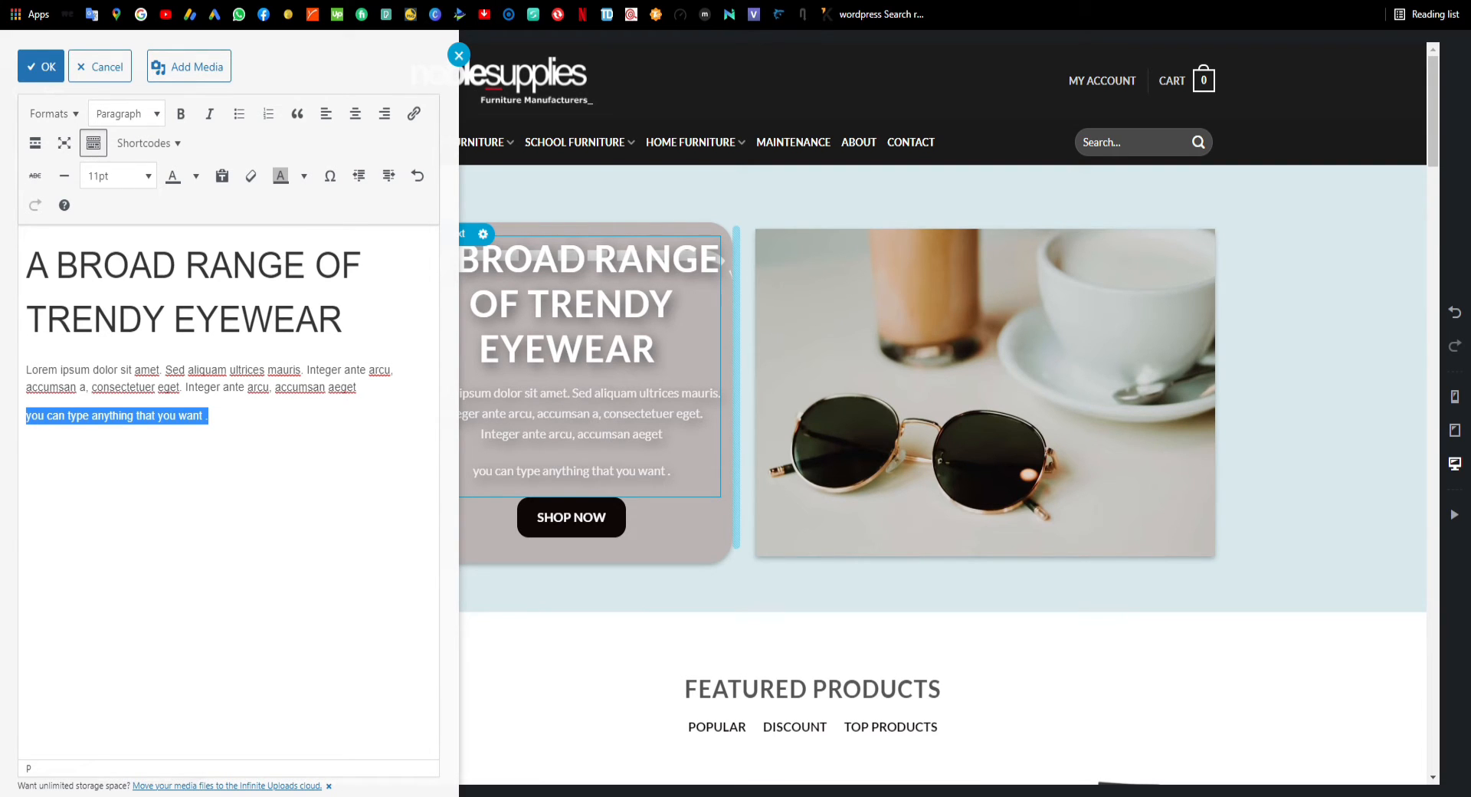
pyautogui.click(157, 113)
pyautogui.click(153, 173)
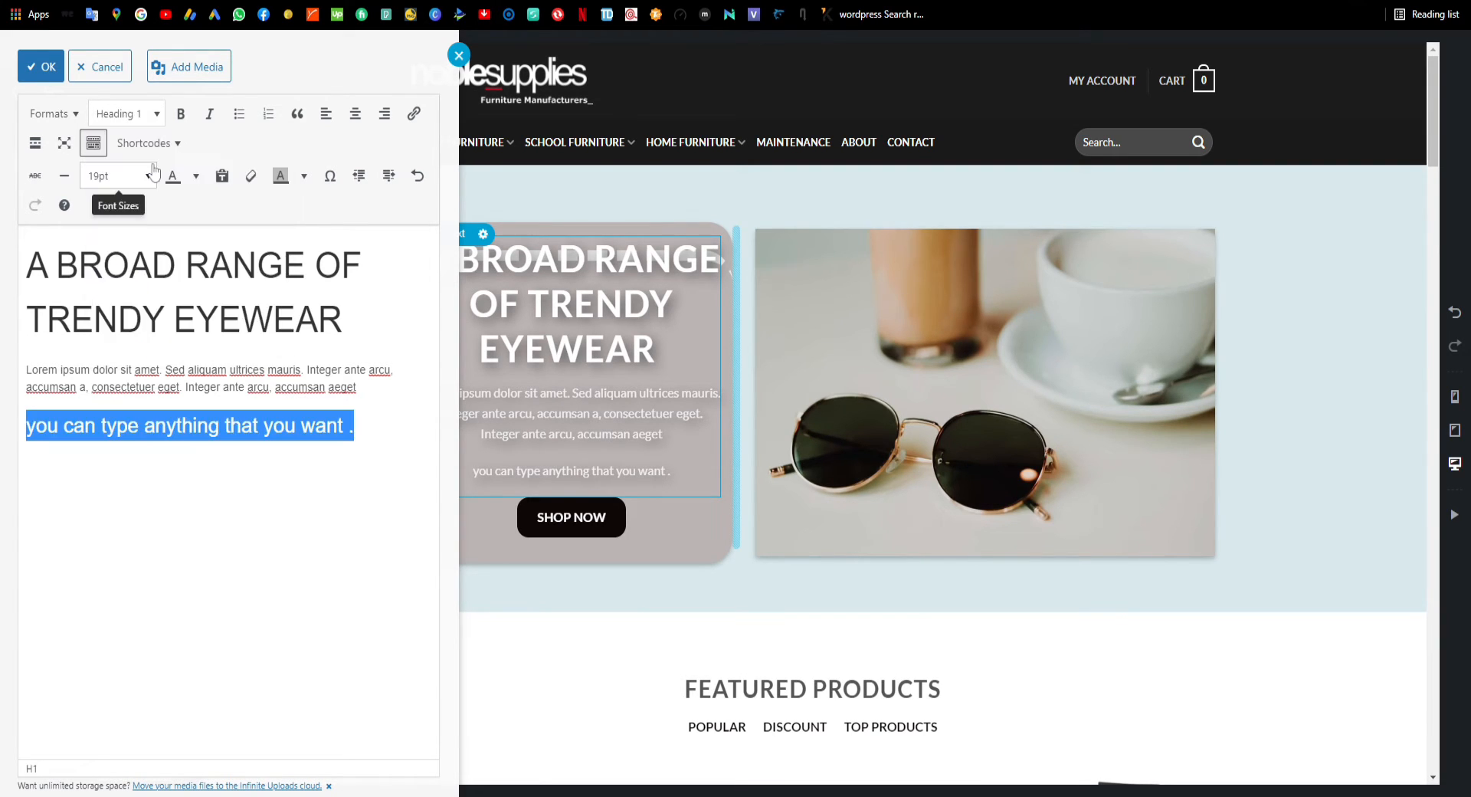
pyautogui.click(208, 425)
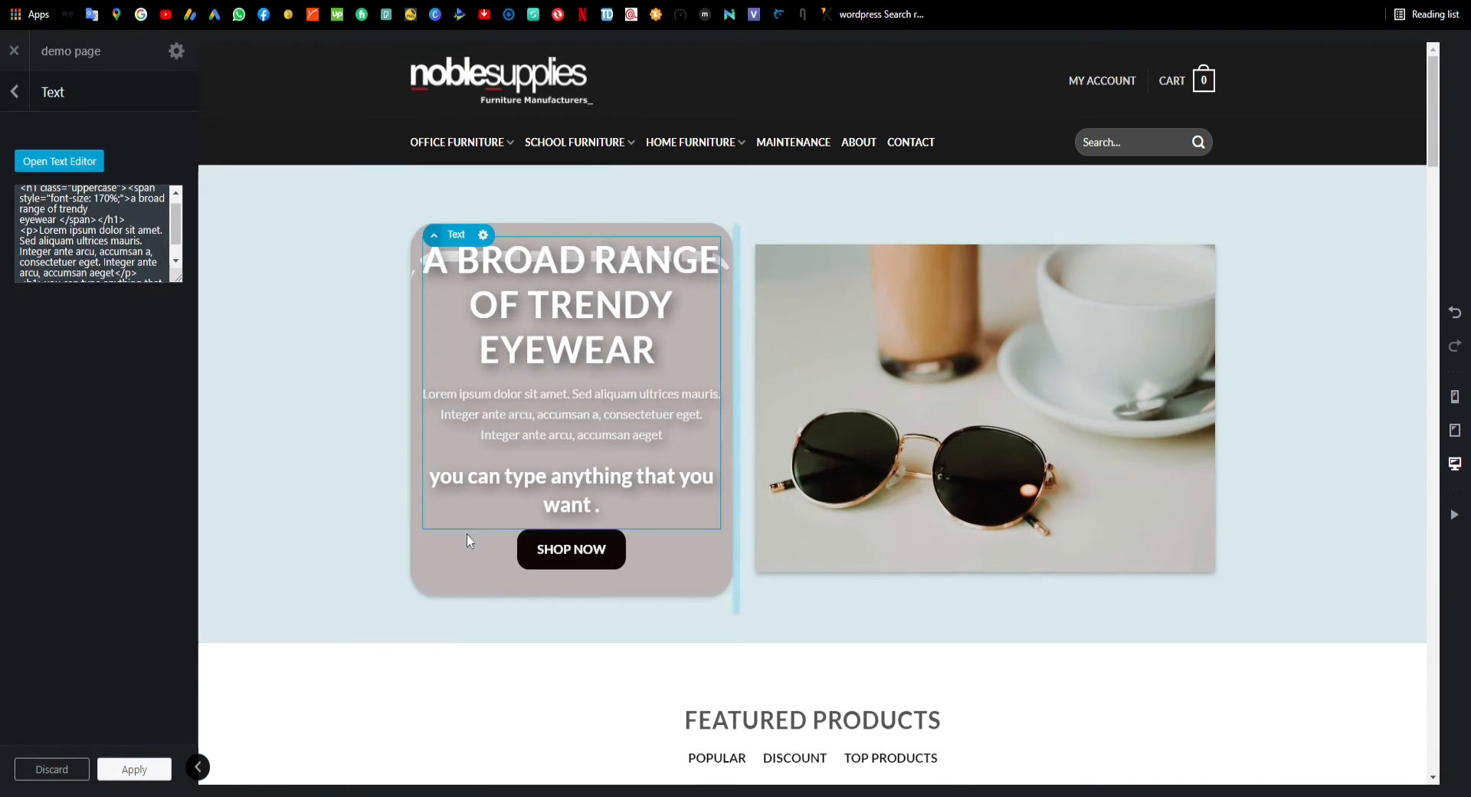
pyautogui.click(40, 66)
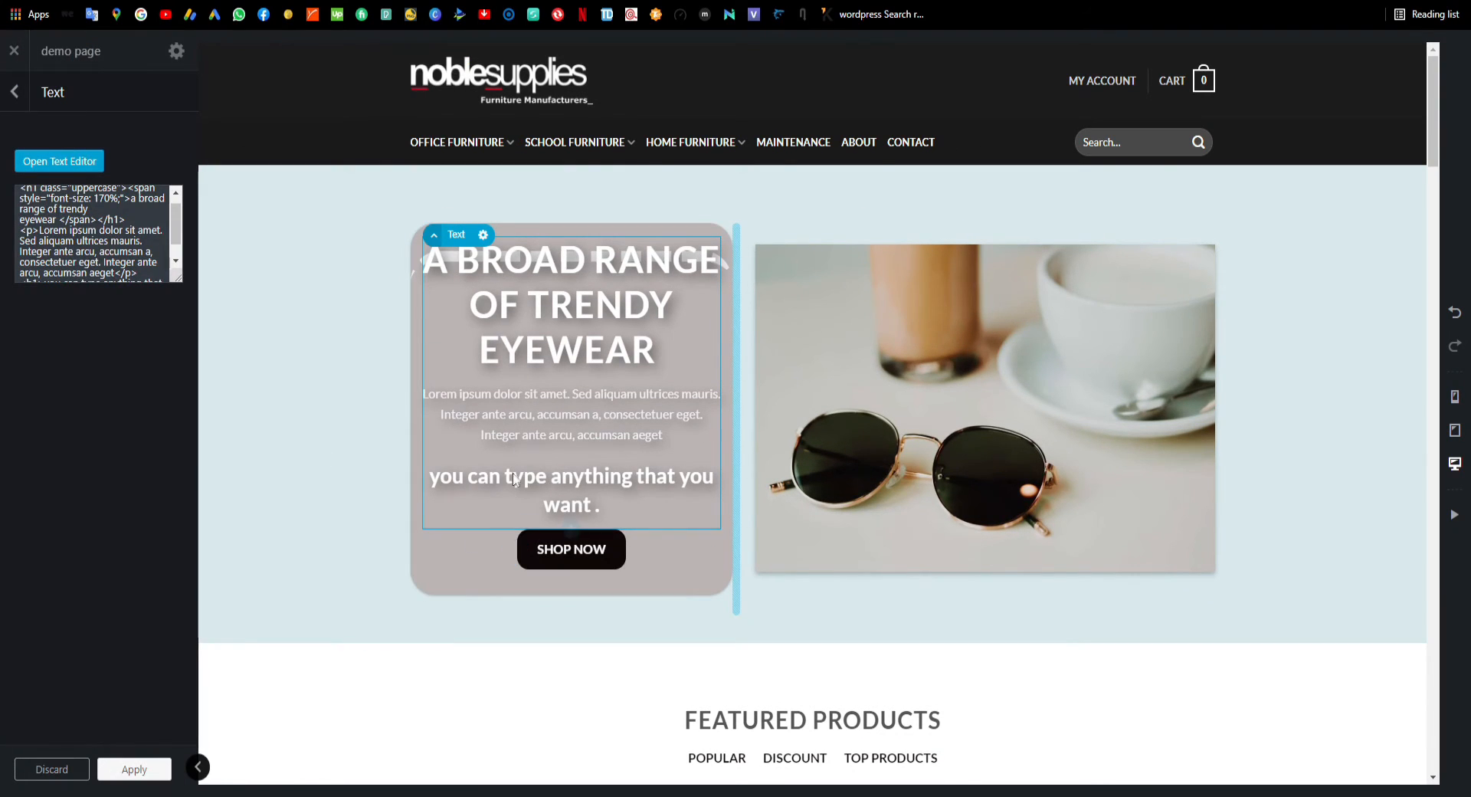
# Reopen the hero text for editing and try Heading 2, Heading 3 and Heading 4 on its last line
pyautogui.doubleClick(563, 500)
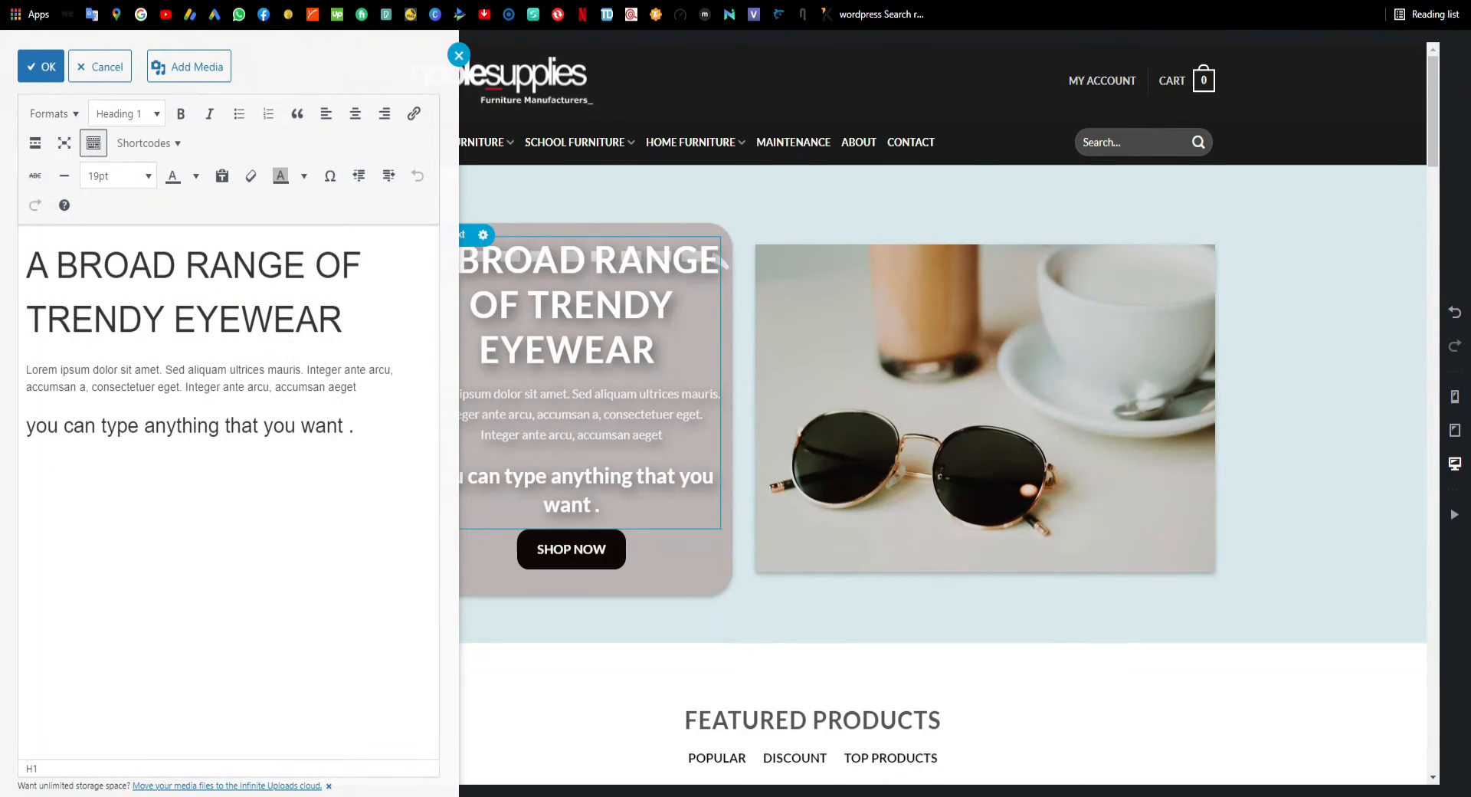
pyautogui.moveTo(354, 425); pyautogui.dragTo(6, 421)
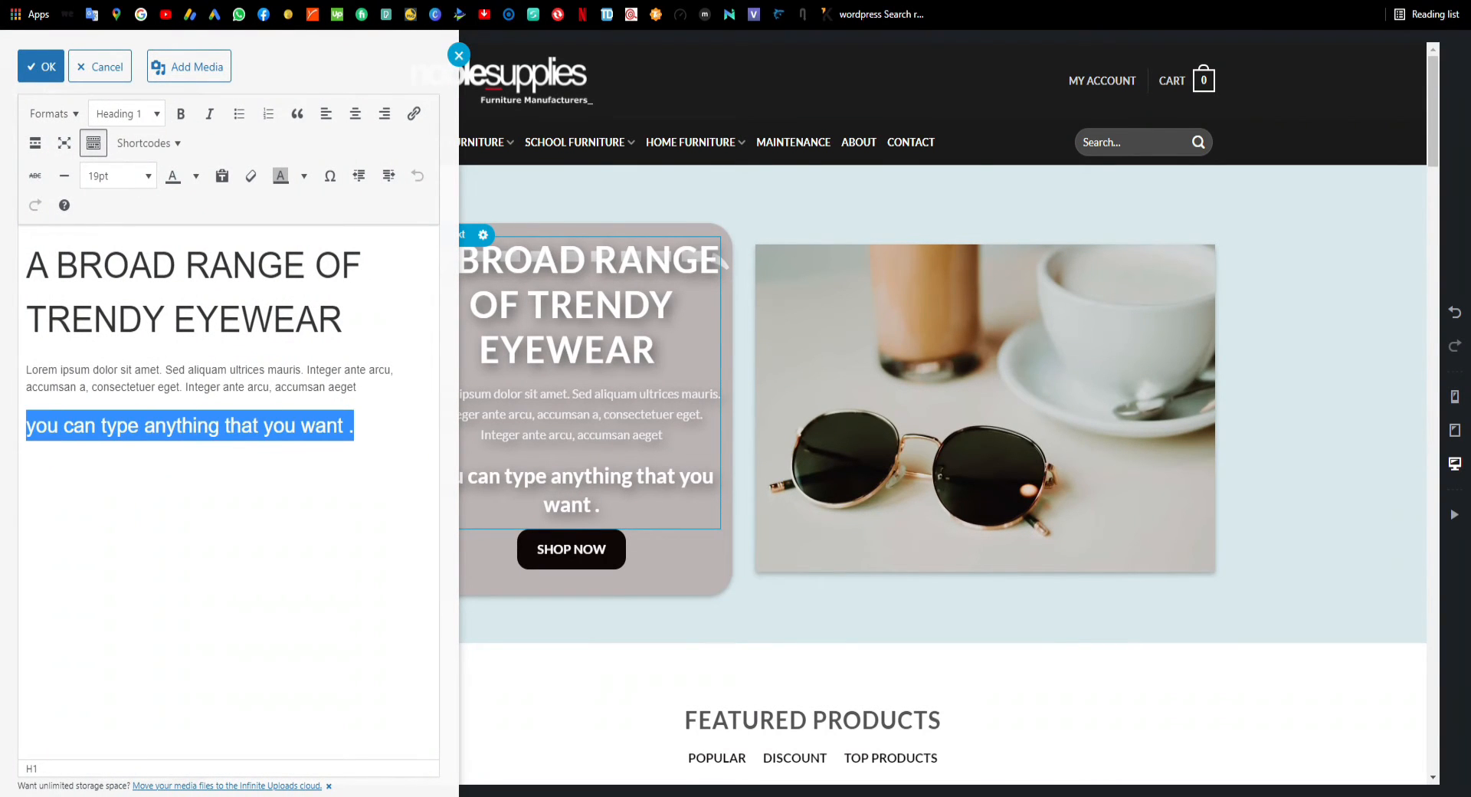
pyautogui.click(142, 115)
pyautogui.click(140, 206)
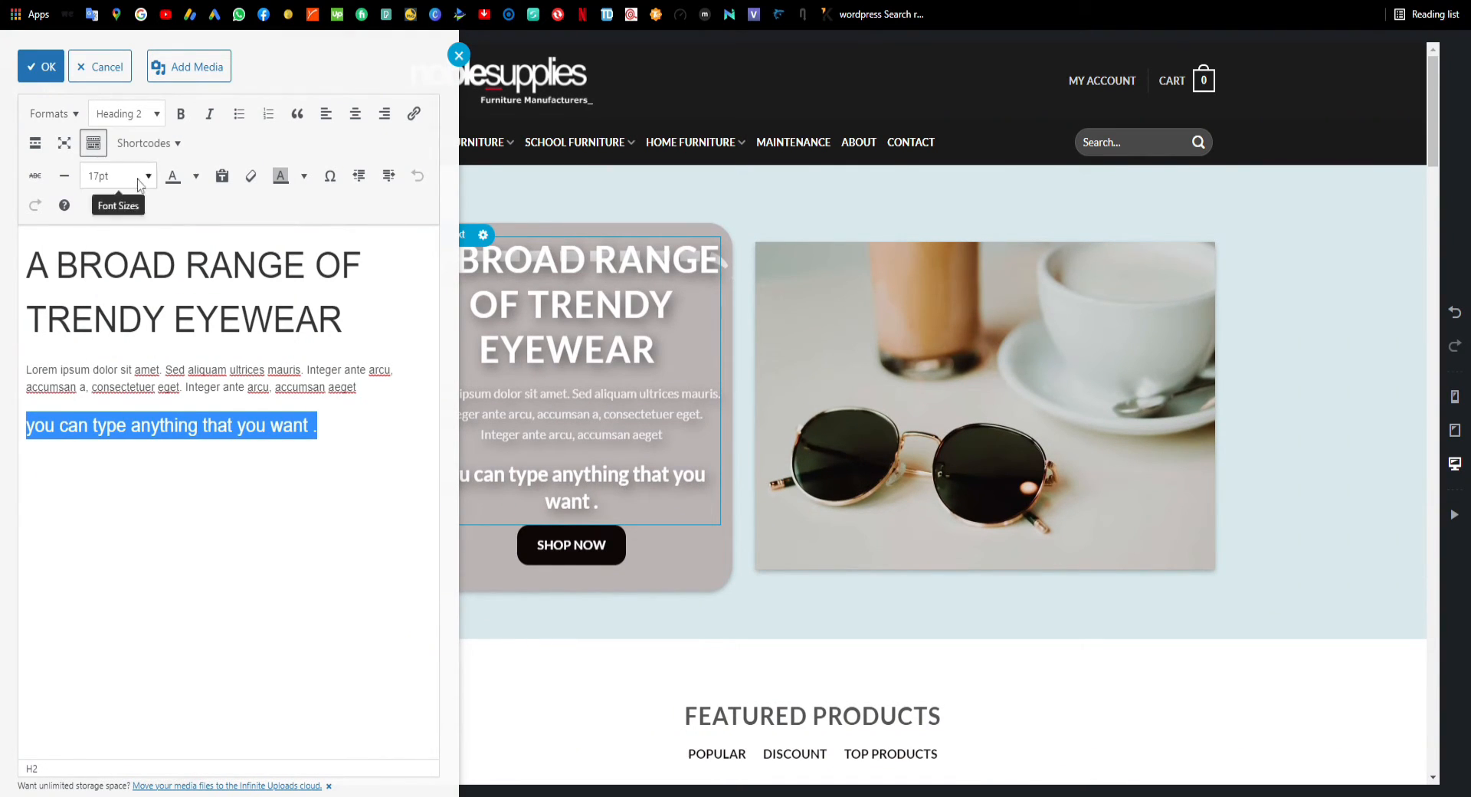
pyautogui.click(152, 114)
pyautogui.click(153, 236)
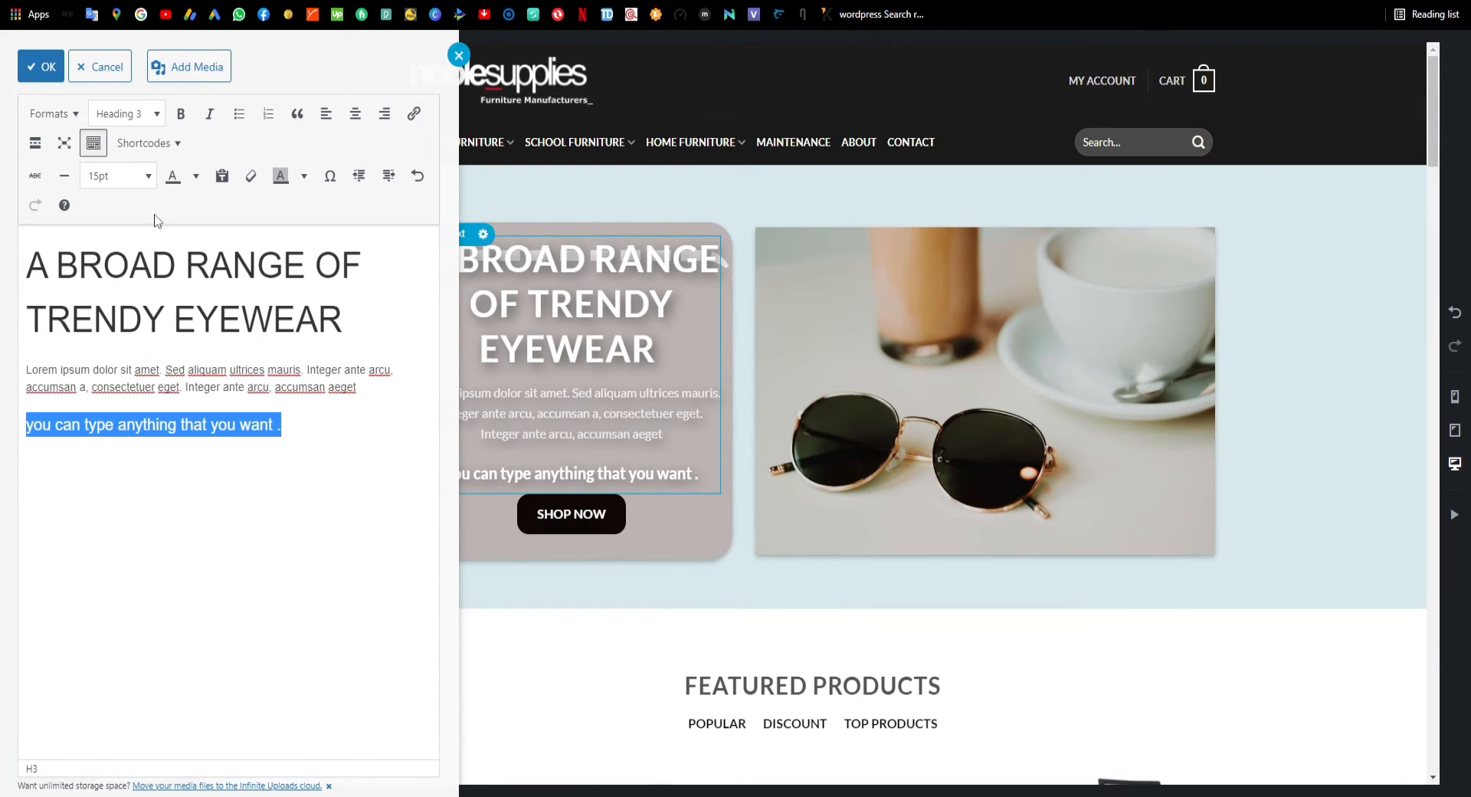
pyautogui.click(157, 115)
pyautogui.click(138, 264)
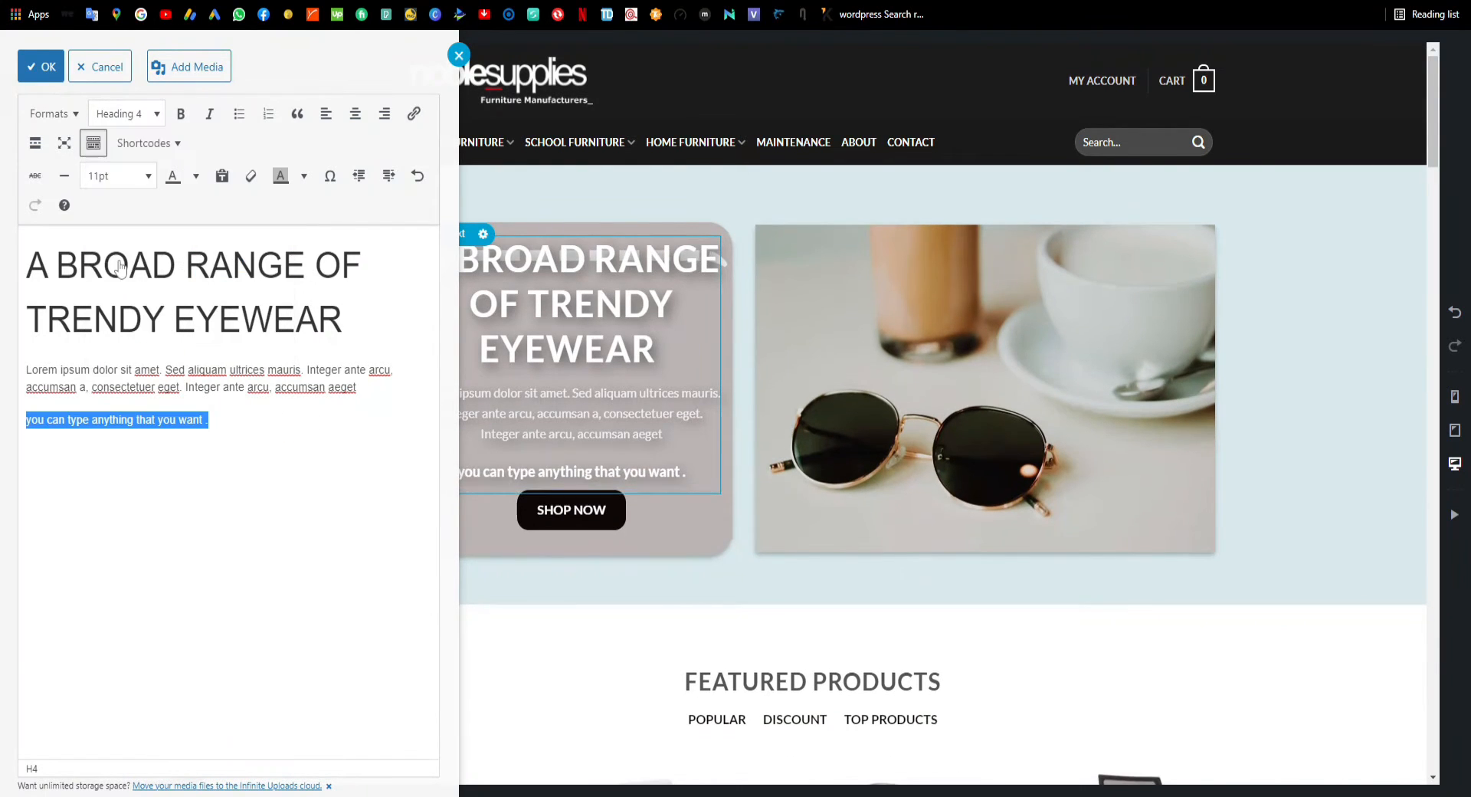
# Try Heading 5 and Heading 6 on the last line, then return it to the Paragraph format
pyautogui.click(151, 115)
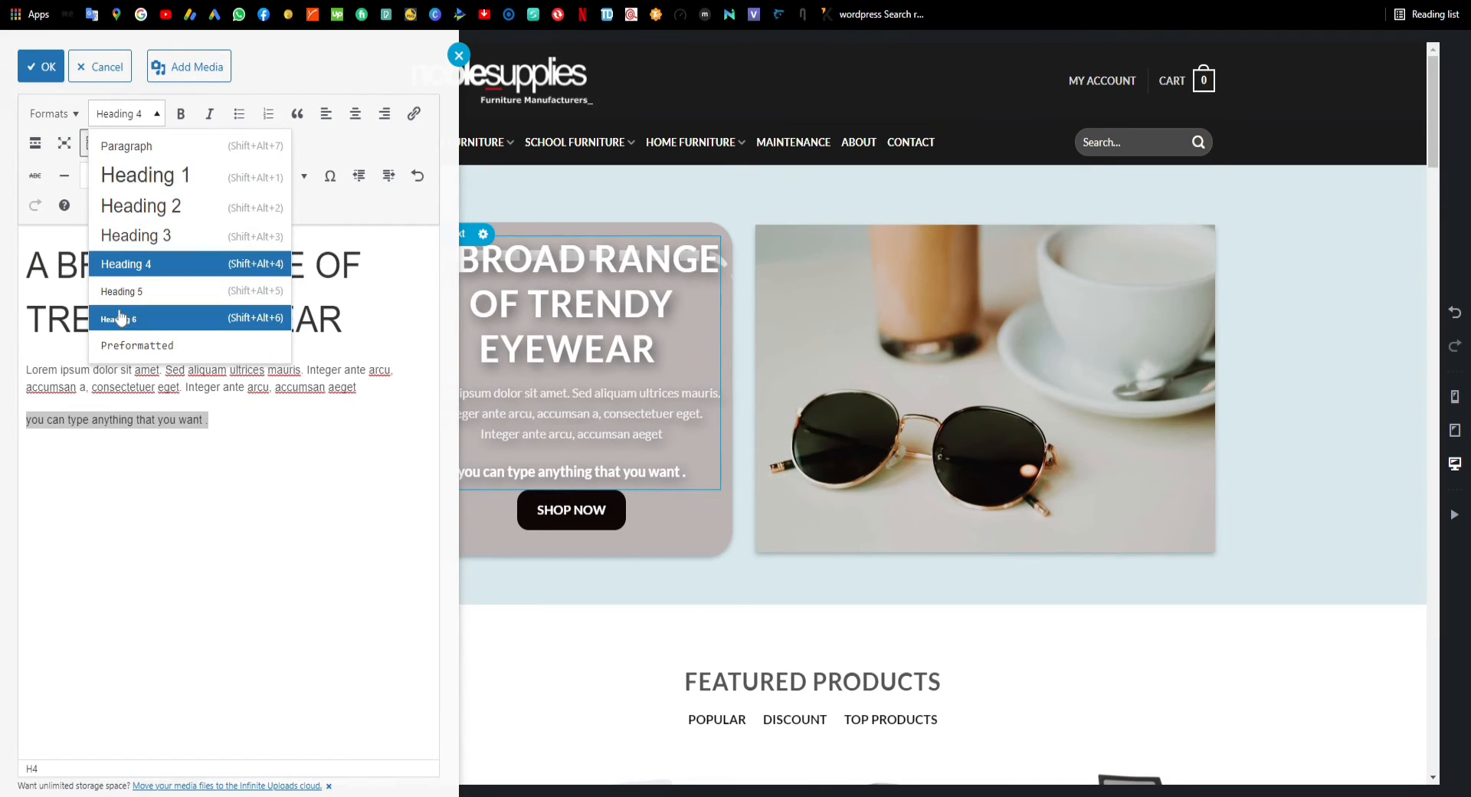
pyautogui.click(138, 290)
pyautogui.click(152, 114)
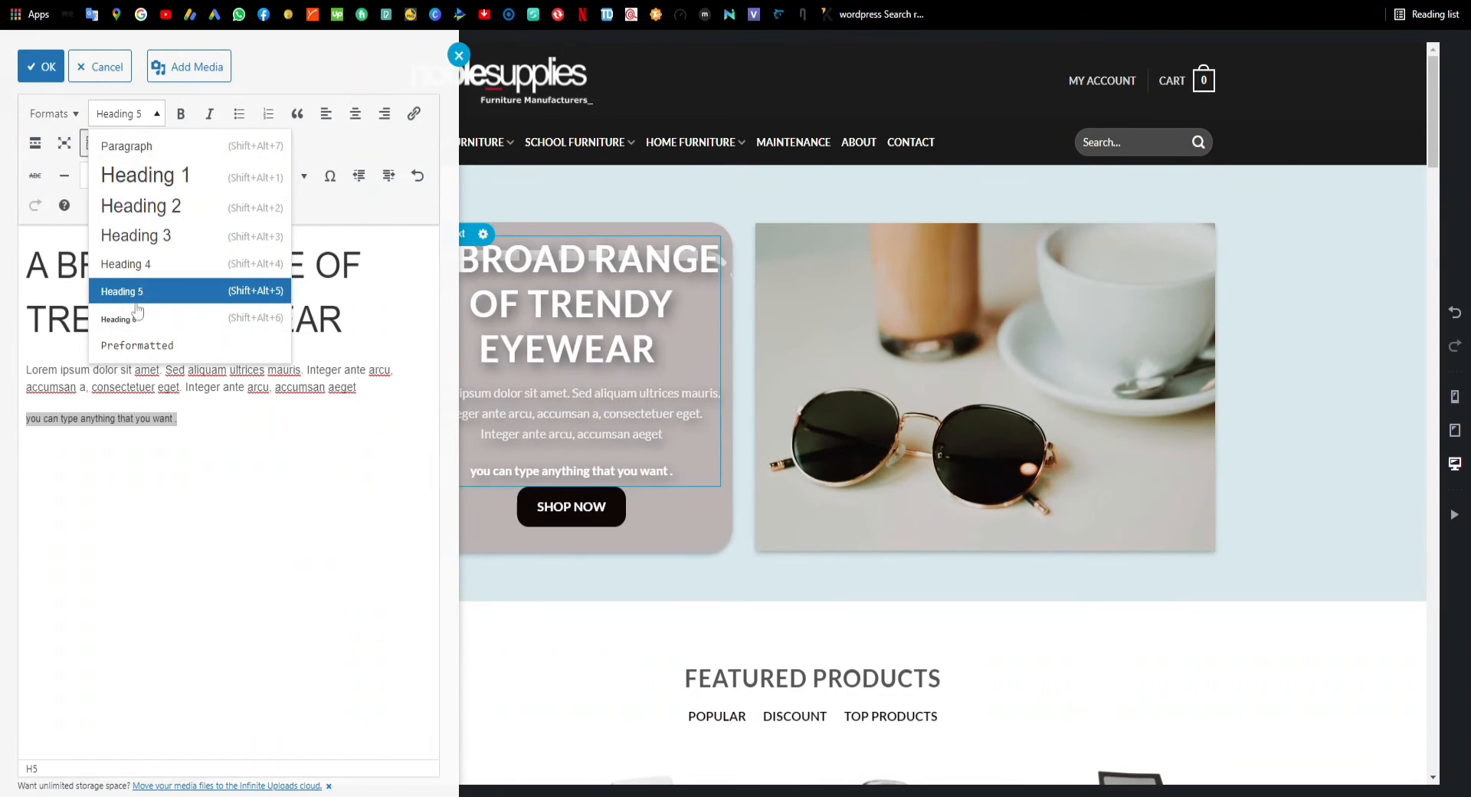
pyautogui.click(138, 315)
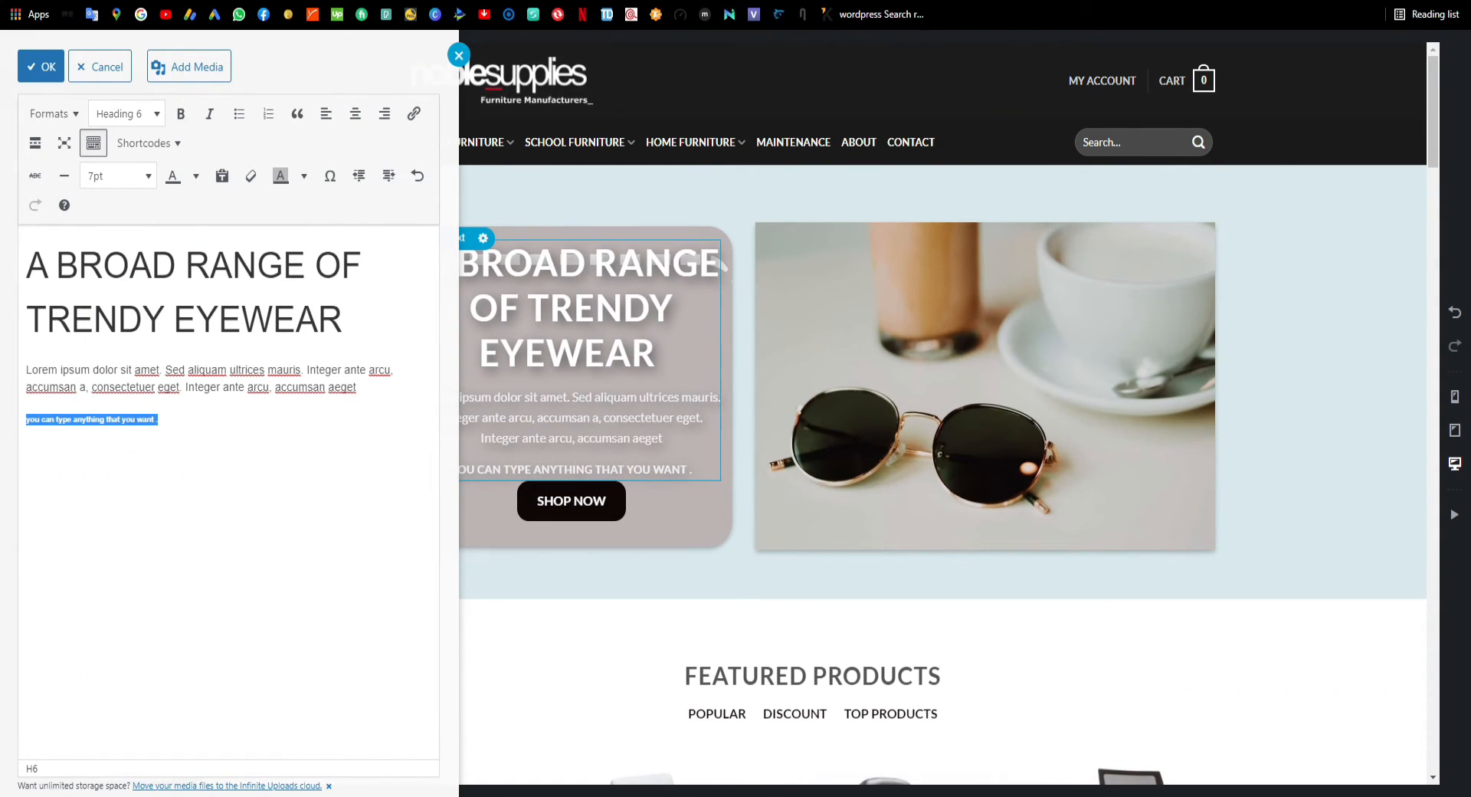
pyautogui.click(153, 115)
pyautogui.click(146, 145)
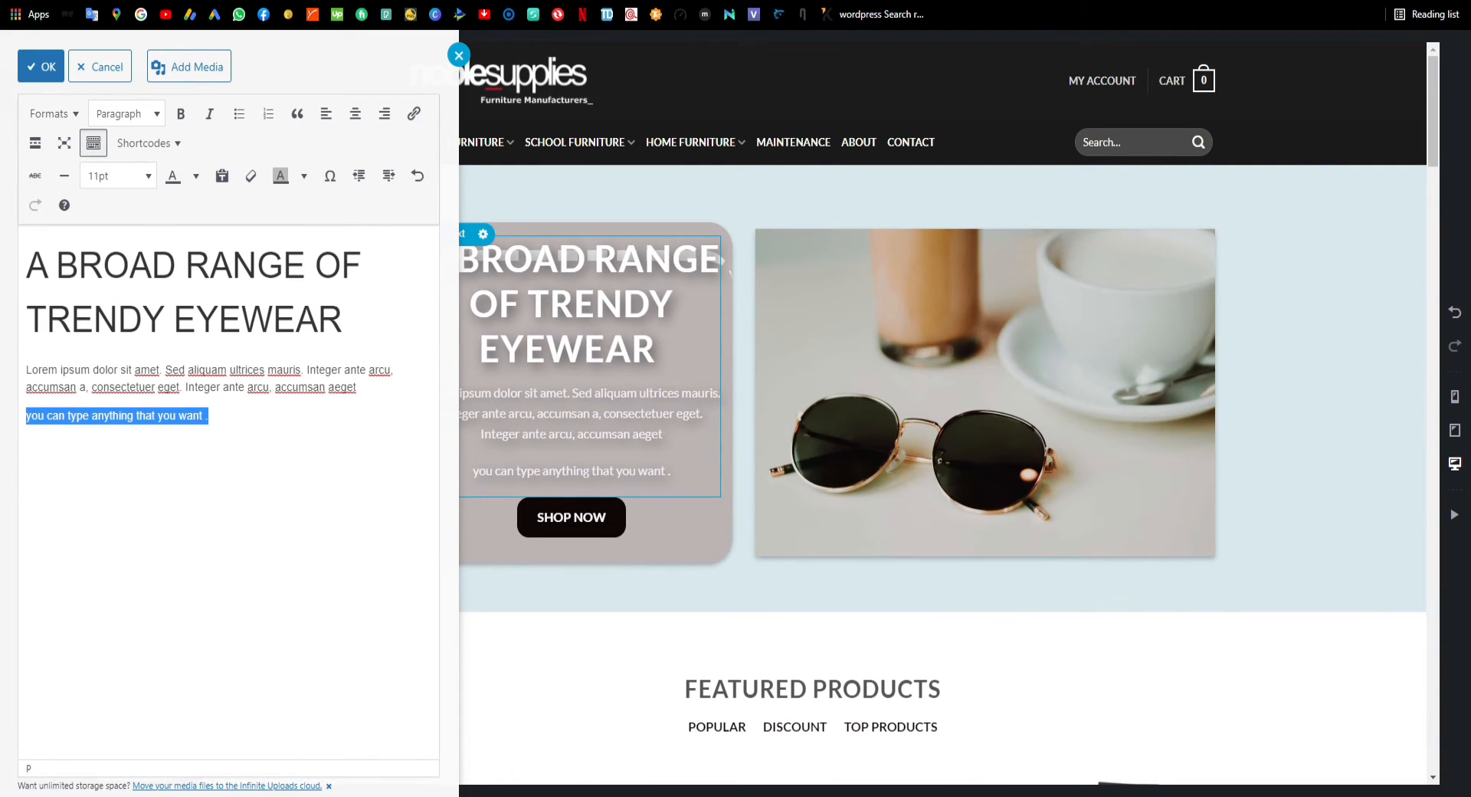
pyautogui.click(217, 416)
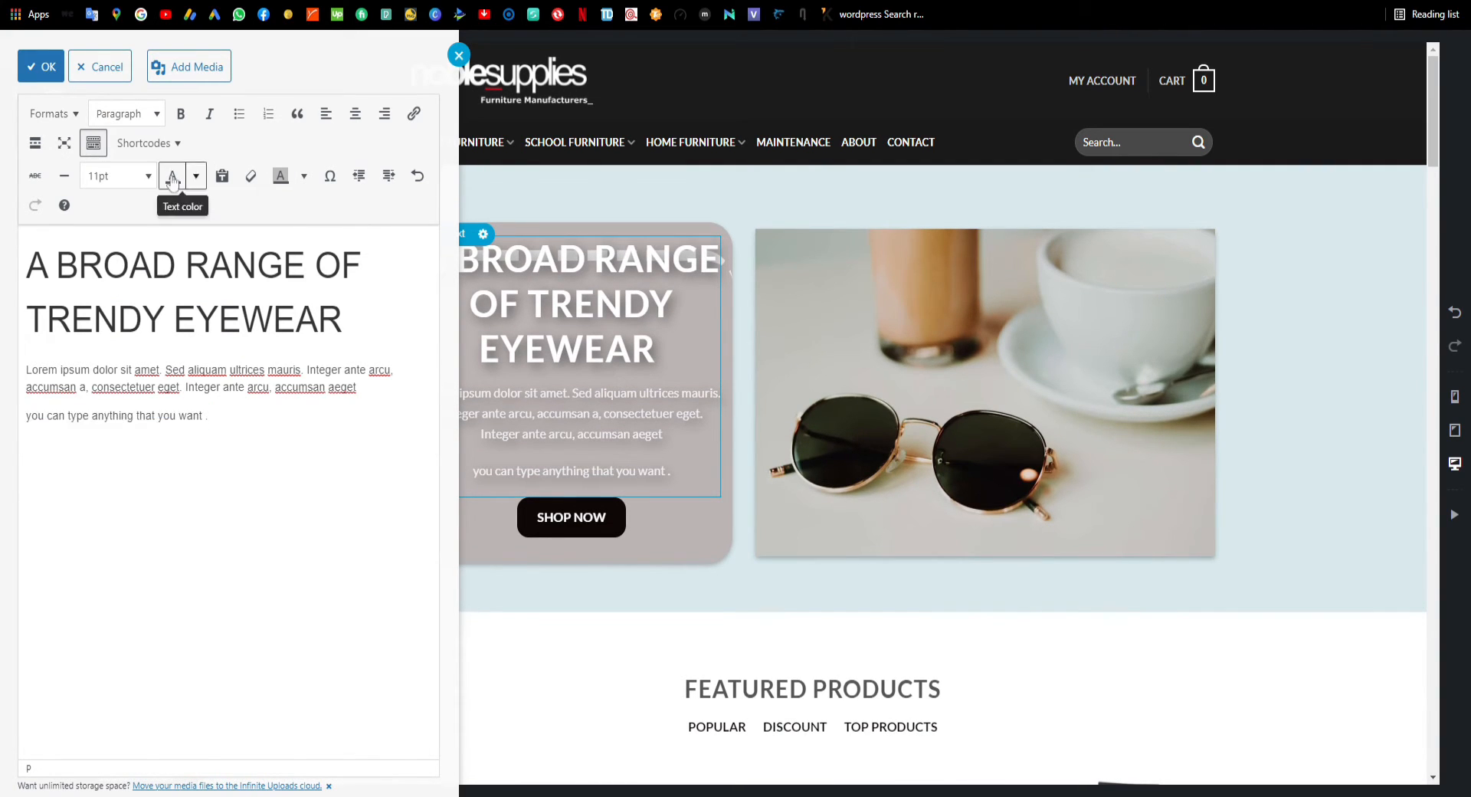
# Format the last line of the hero text as Heading 2
pyautogui.moveTo(211, 416); pyautogui.dragTo(26, 416)
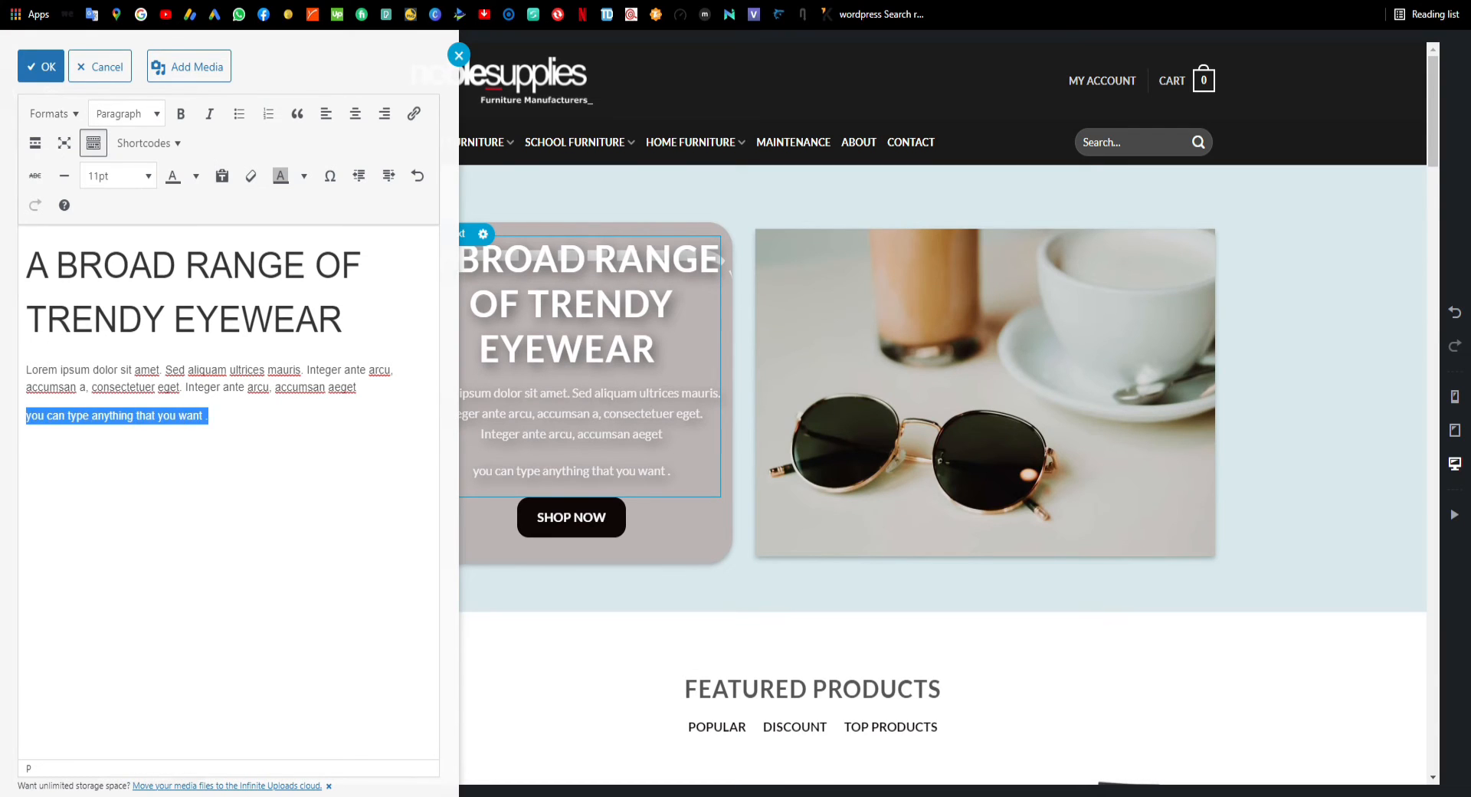
pyautogui.click(154, 115)
pyautogui.click(158, 219)
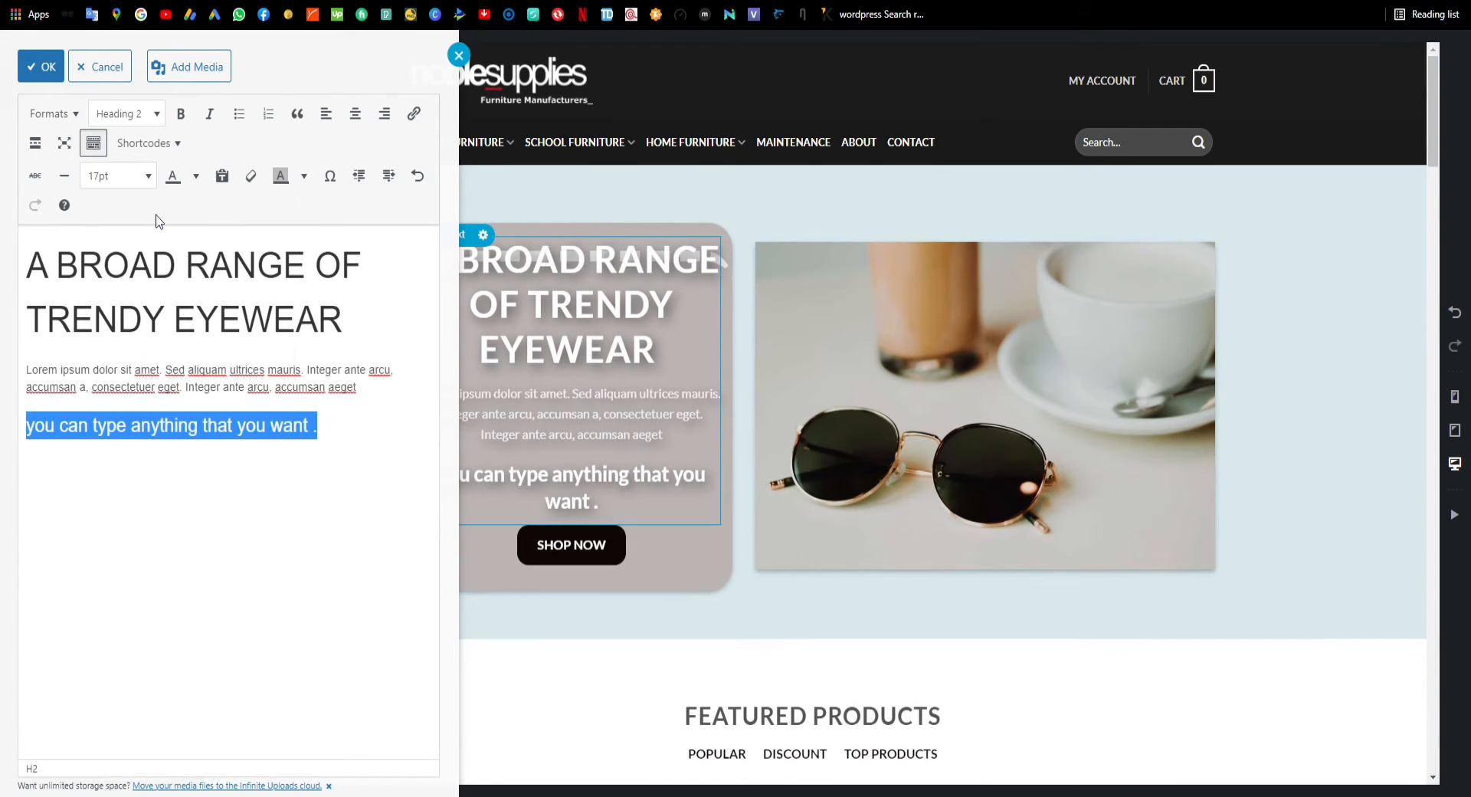
# Make the line "you can type anything that you want" bold and italic
pyautogui.click(293, 424)
pyautogui.moveTo(318, 425); pyautogui.dragTo(26, 425)
pyautogui.click(181, 115)
pyautogui.click(202, 425)
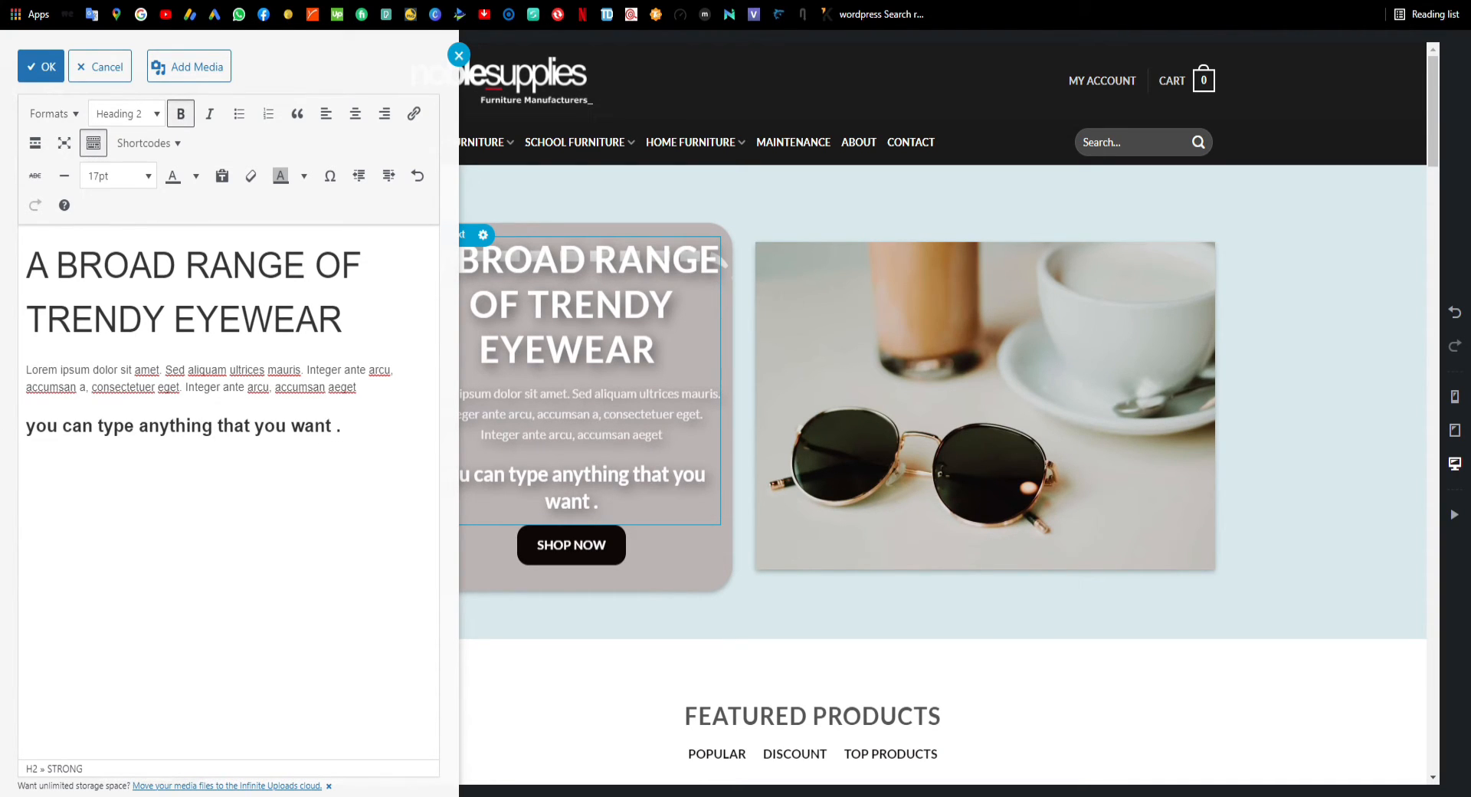
pyautogui.moveTo(341, 426); pyautogui.dragTo(11, 437)
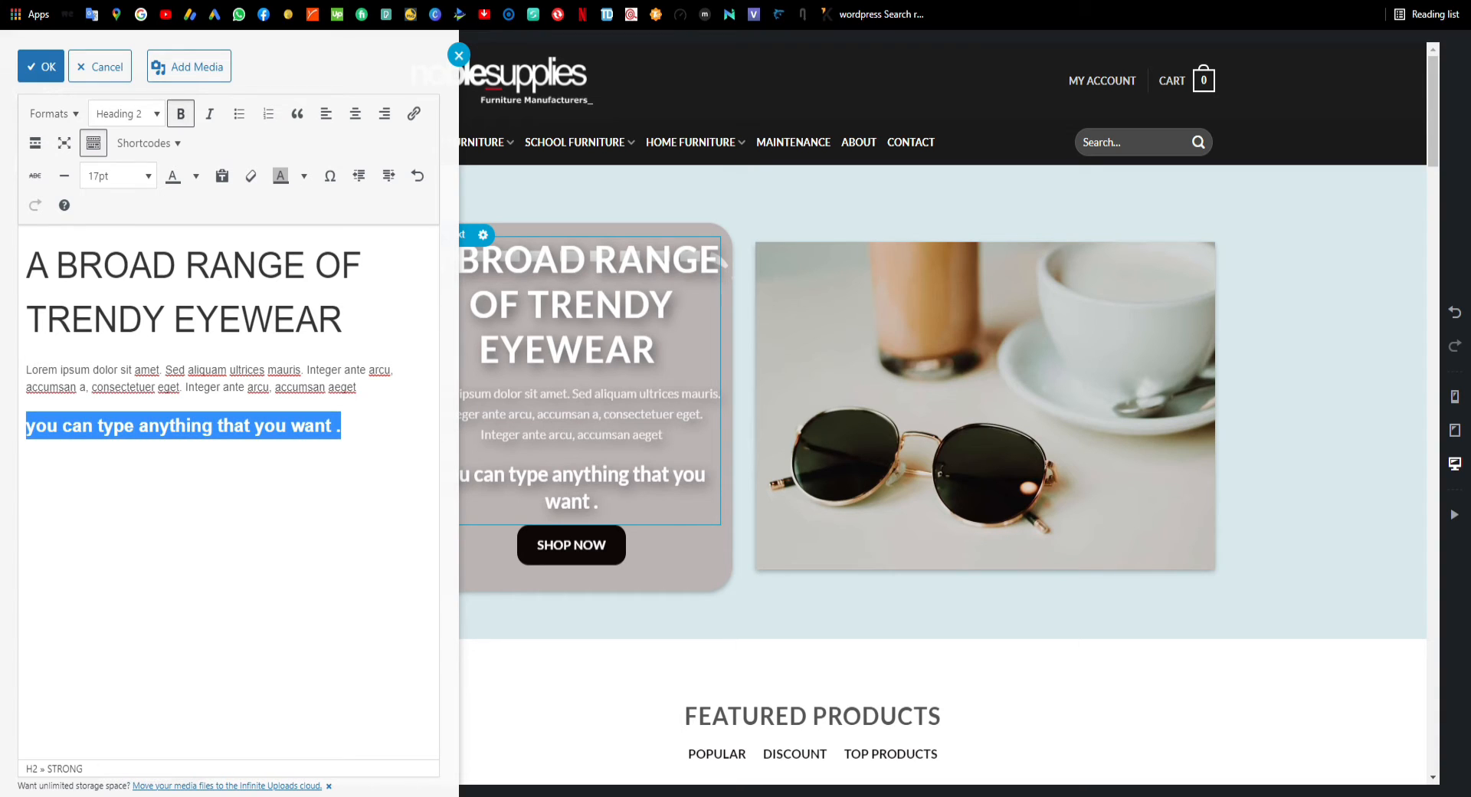
pyautogui.click(218, 121)
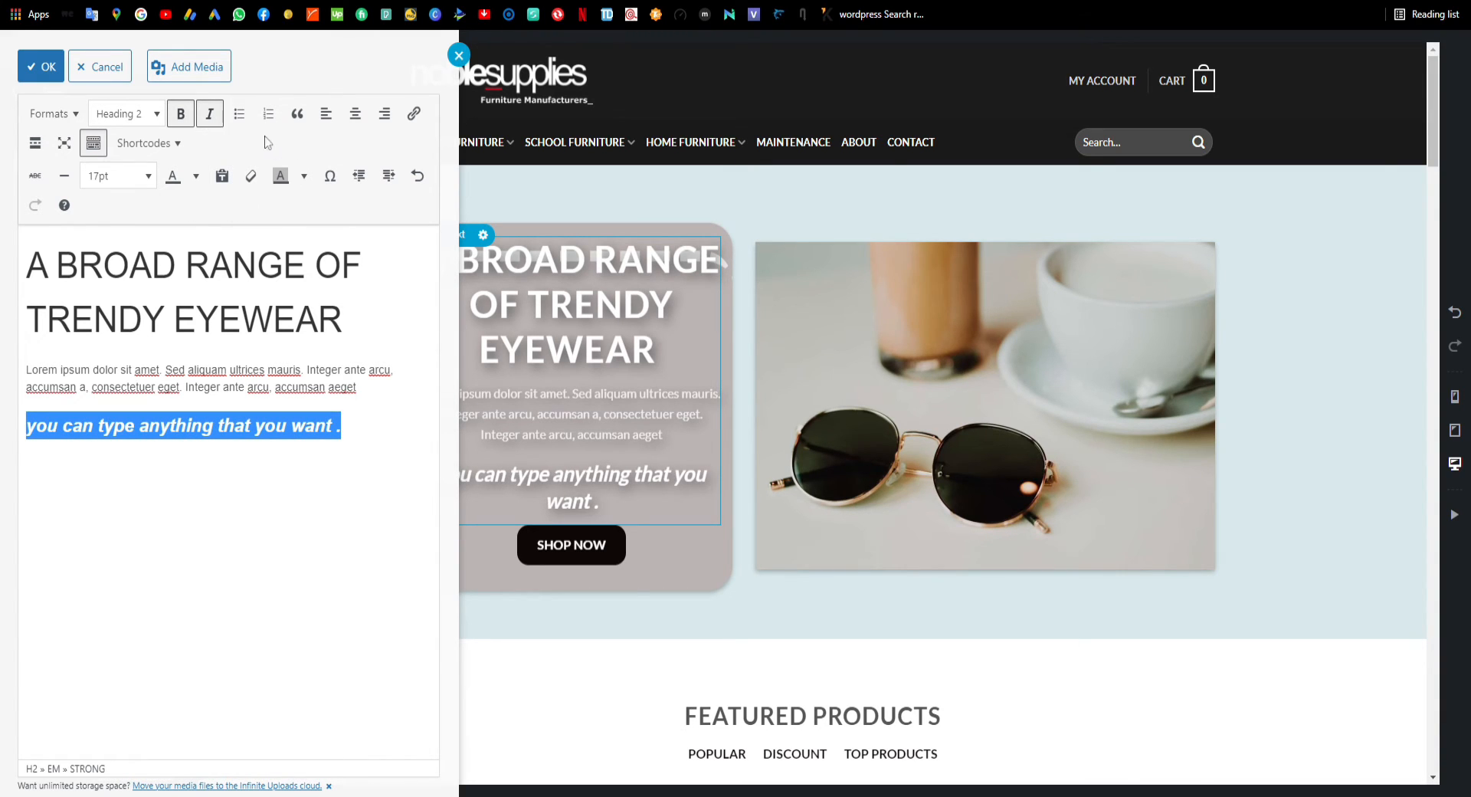
# Try the bulleted list, numbered list and blockquote formats on the last line, removing each one again
pyautogui.click(240, 123)
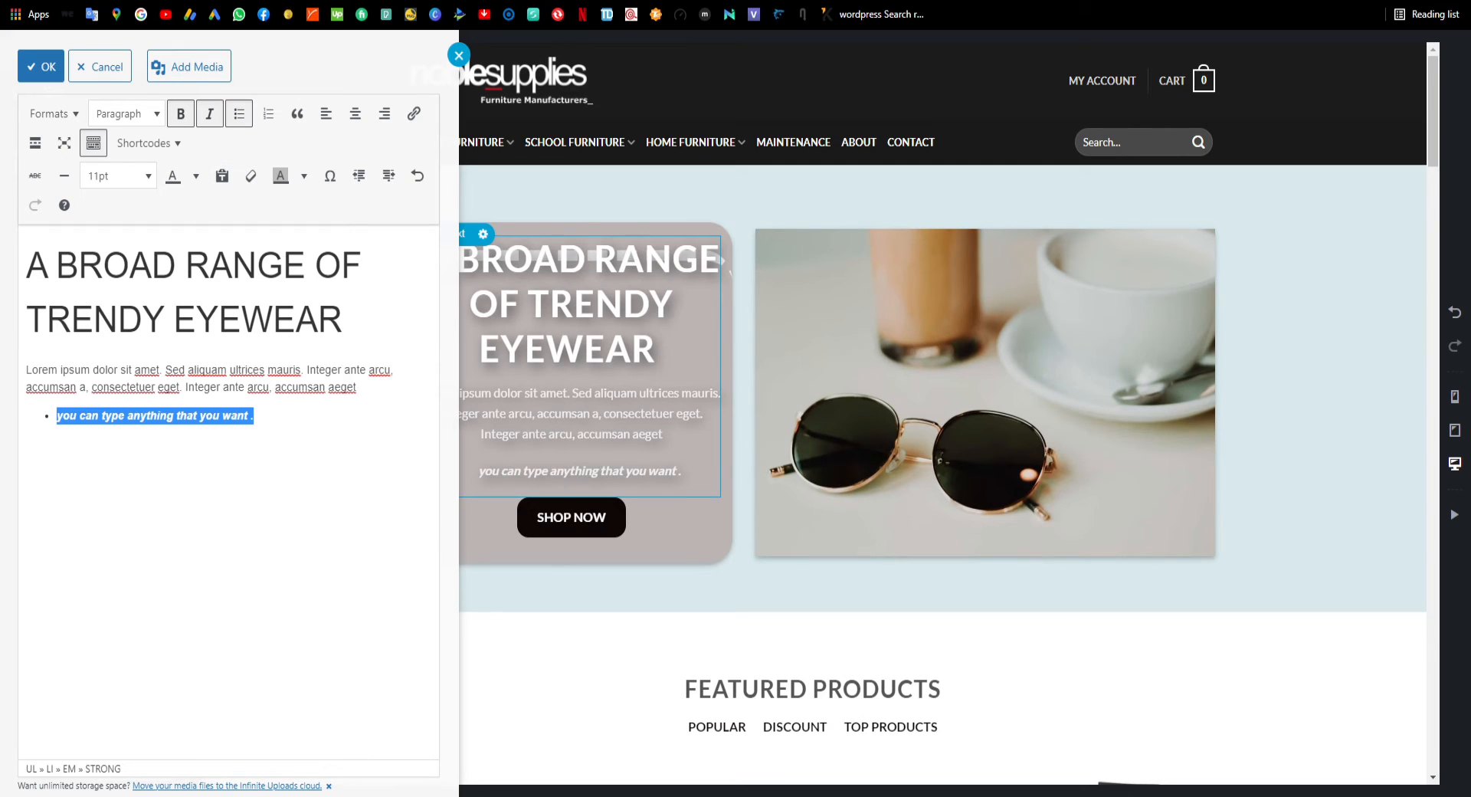
pyautogui.click(247, 114)
pyautogui.click(267, 115)
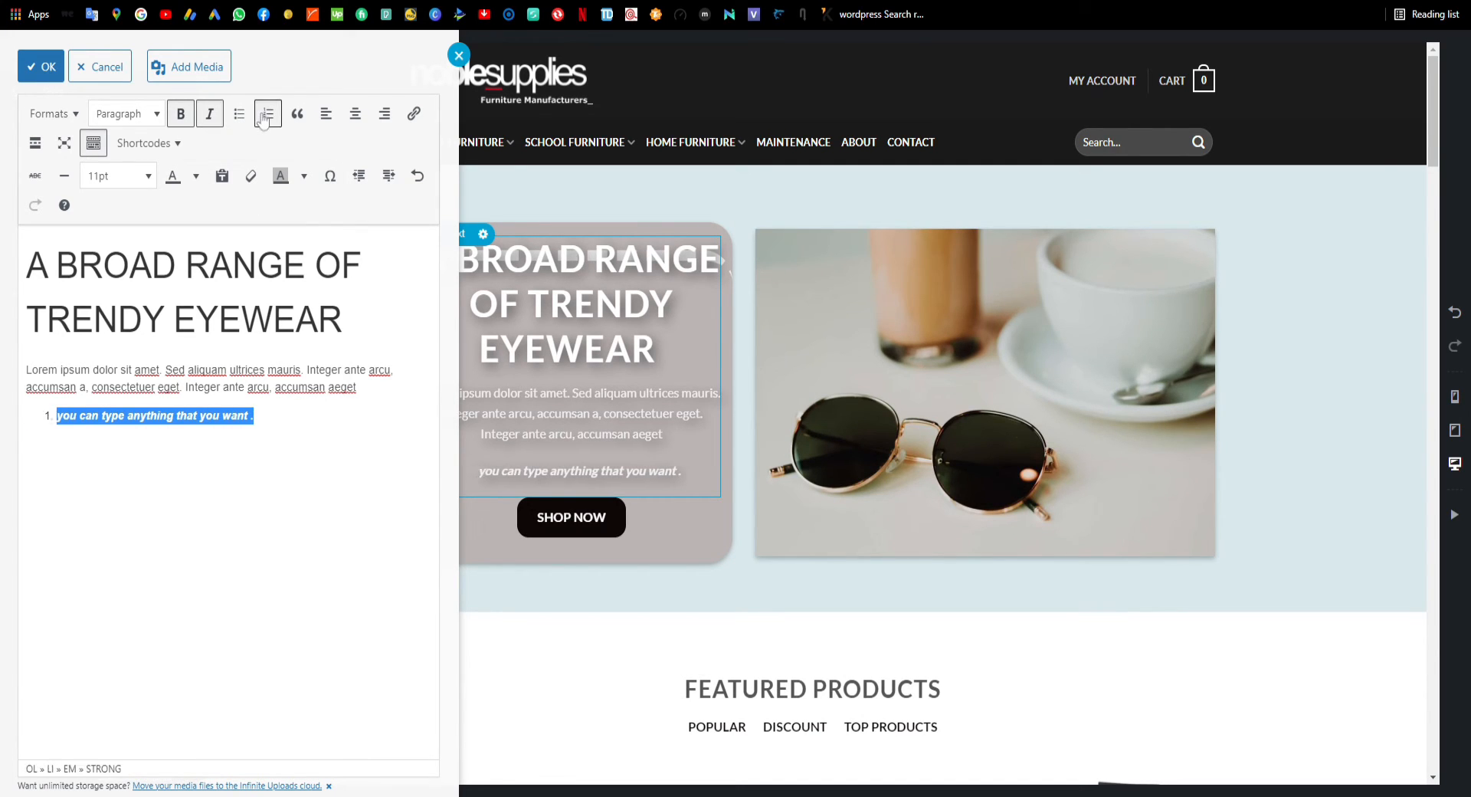
pyautogui.click(265, 116)
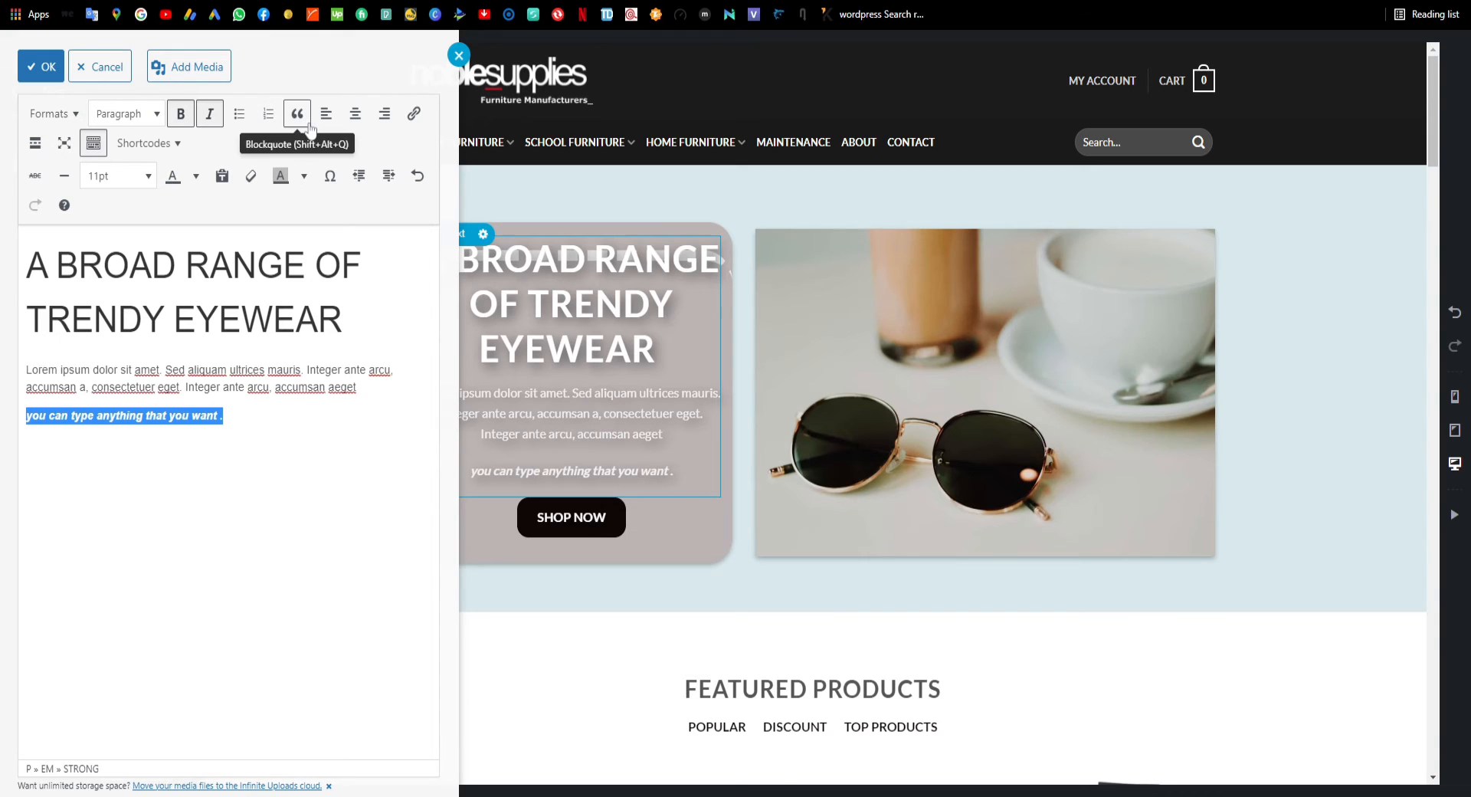
pyautogui.click(307, 124)
pyautogui.click(308, 127)
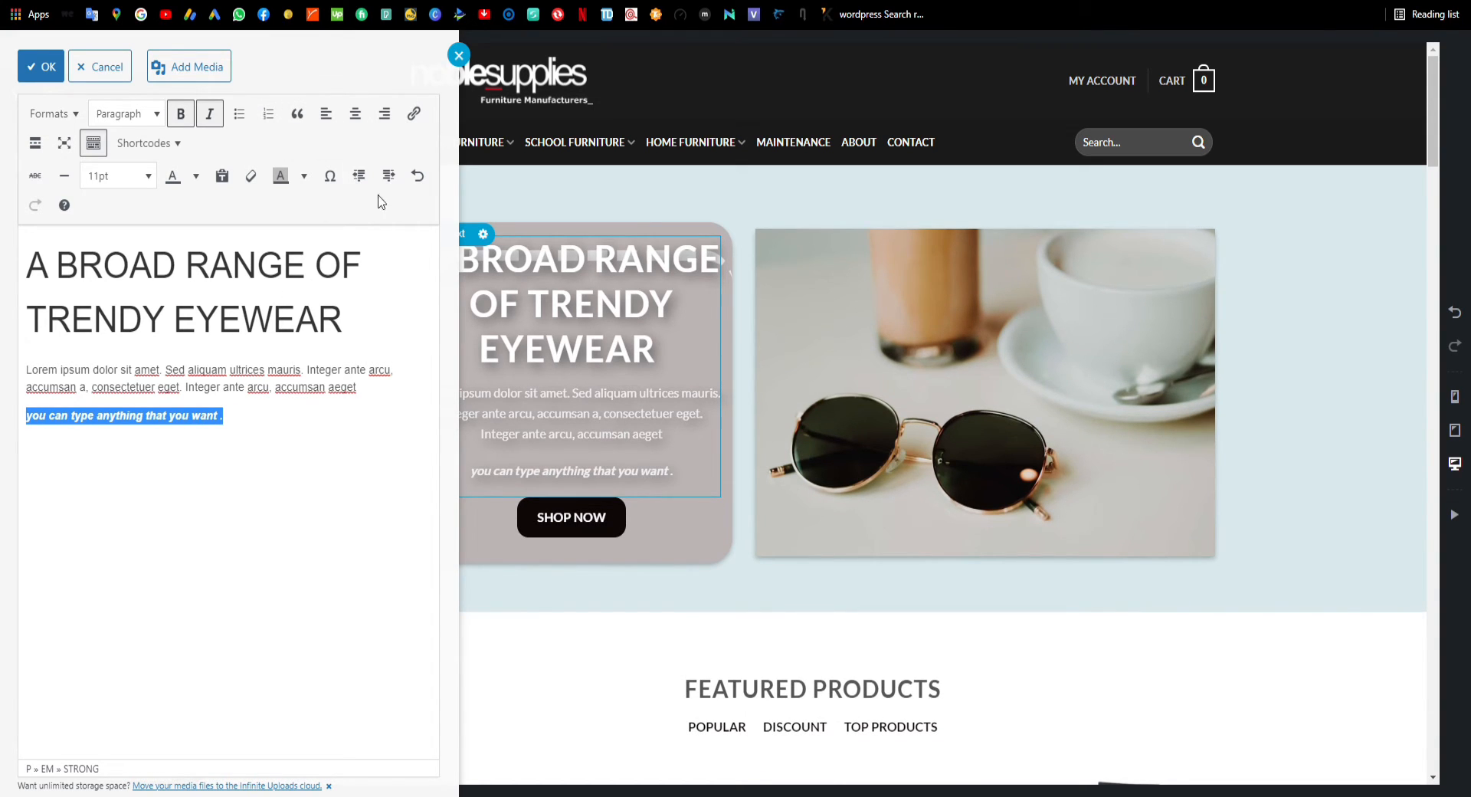
pyautogui.click(414, 113)
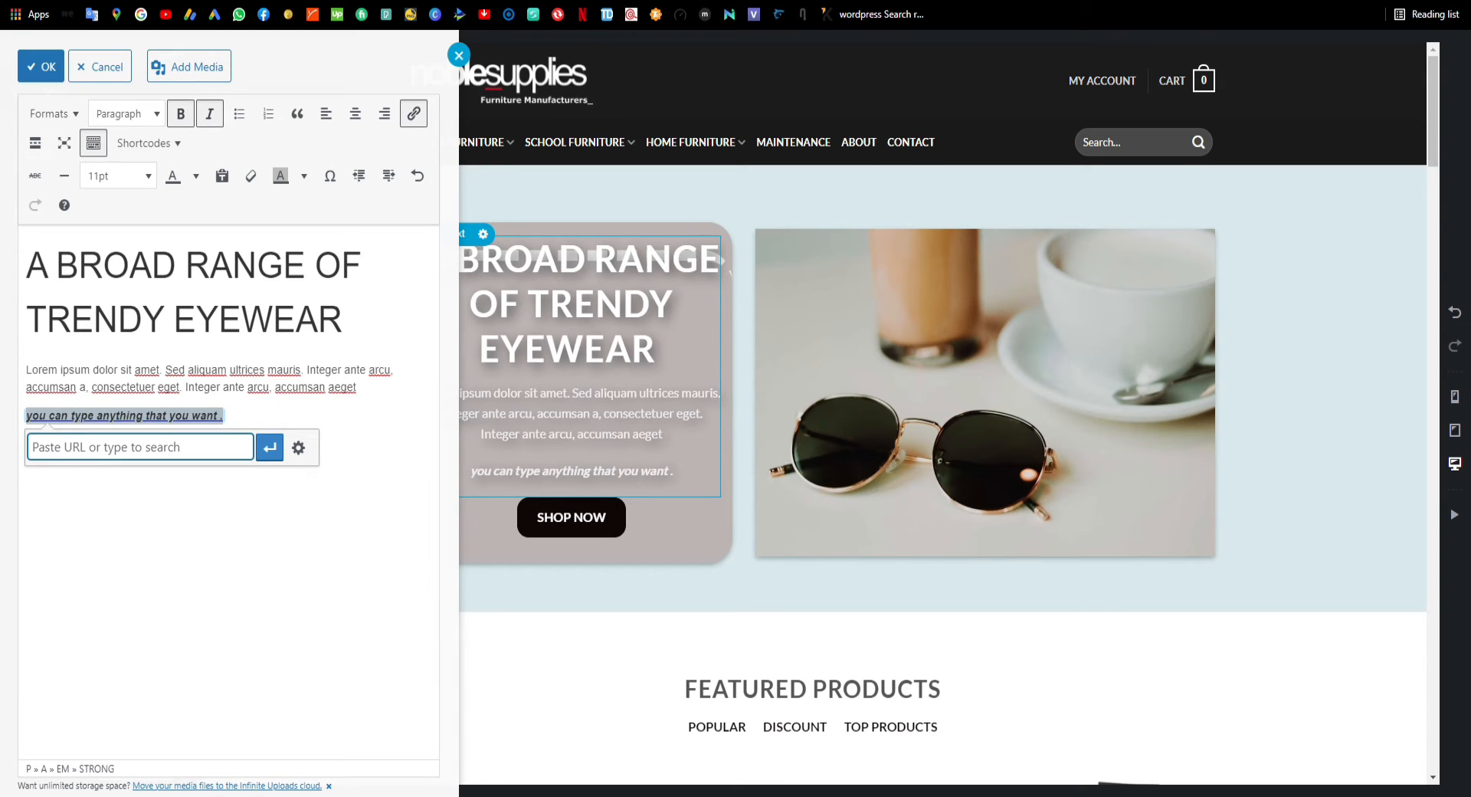
pyautogui.write('www')
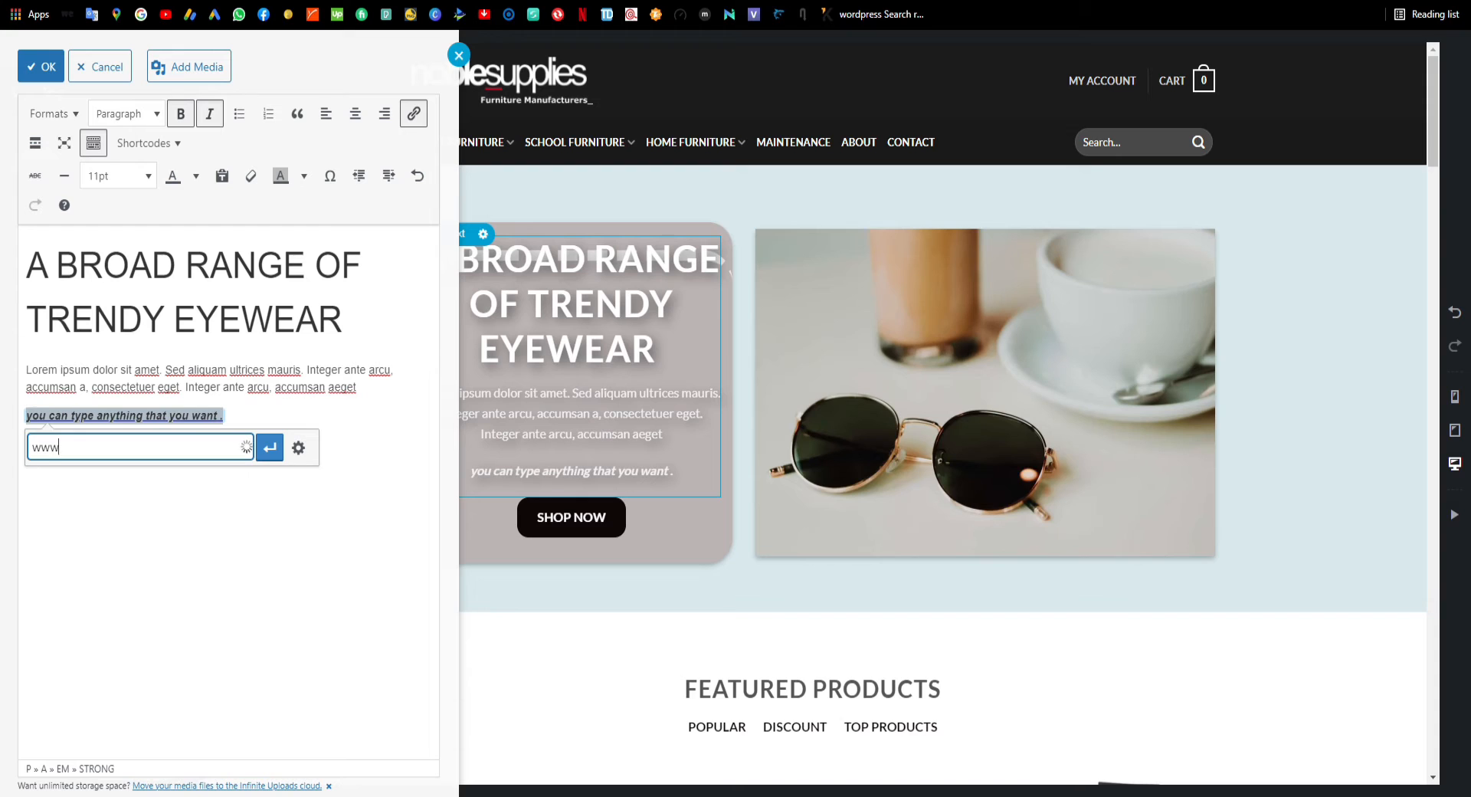
pyautogui.write('.facebook.com')
pyautogui.click(270, 448)
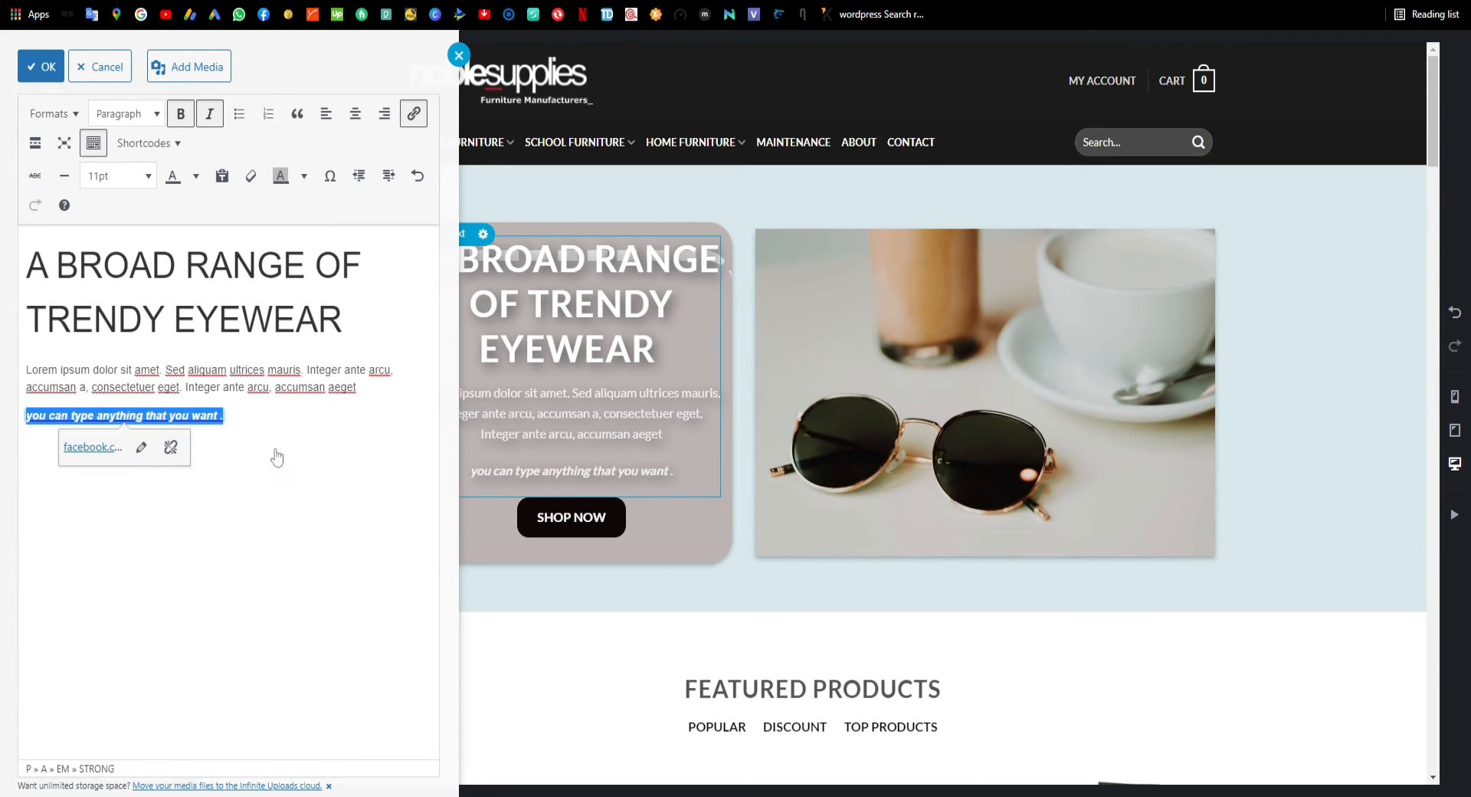
pyautogui.click(276, 454)
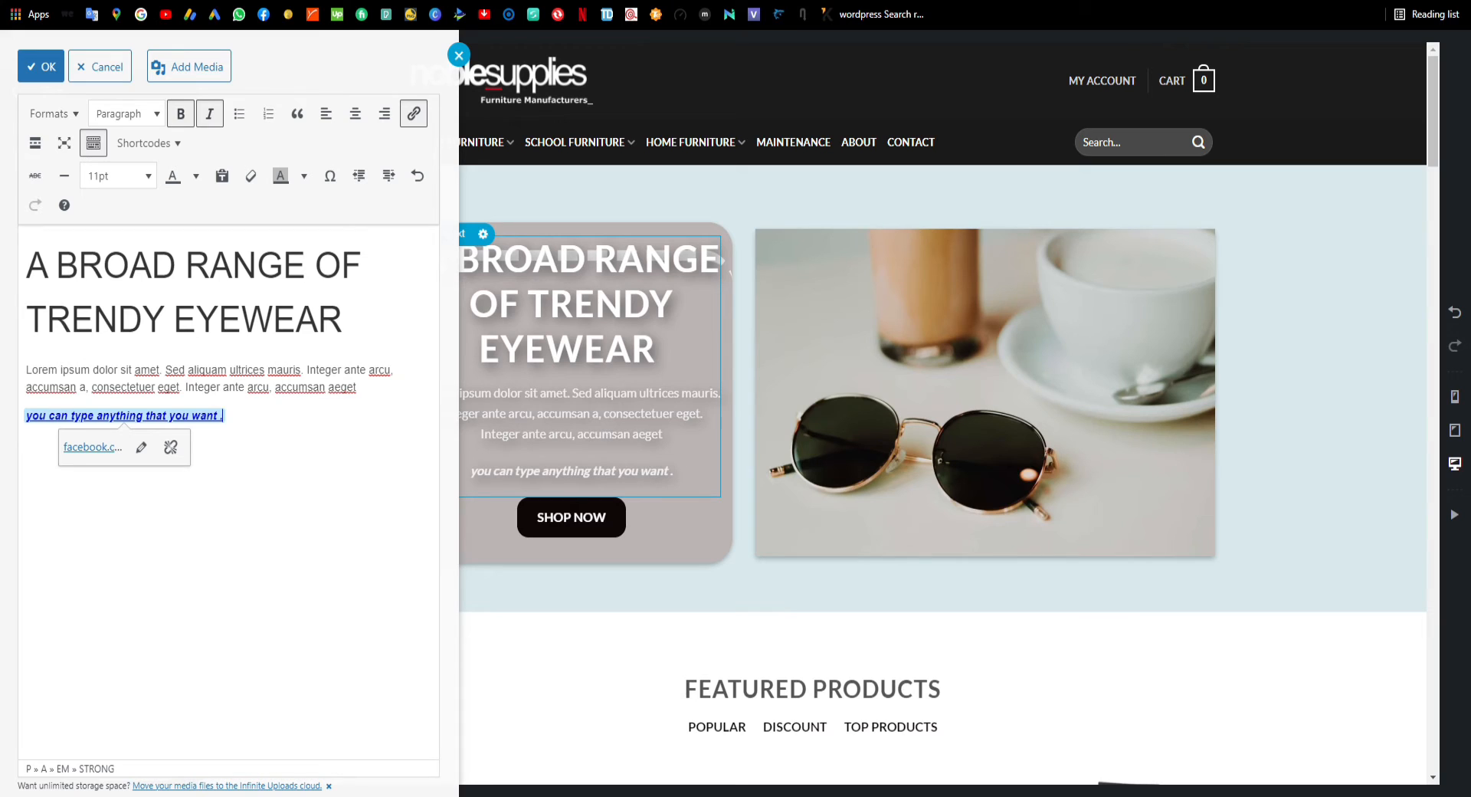
# Color the linked last line of the hero text dark green
pyautogui.moveTo(224, 416); pyautogui.dragTo(4, 422)
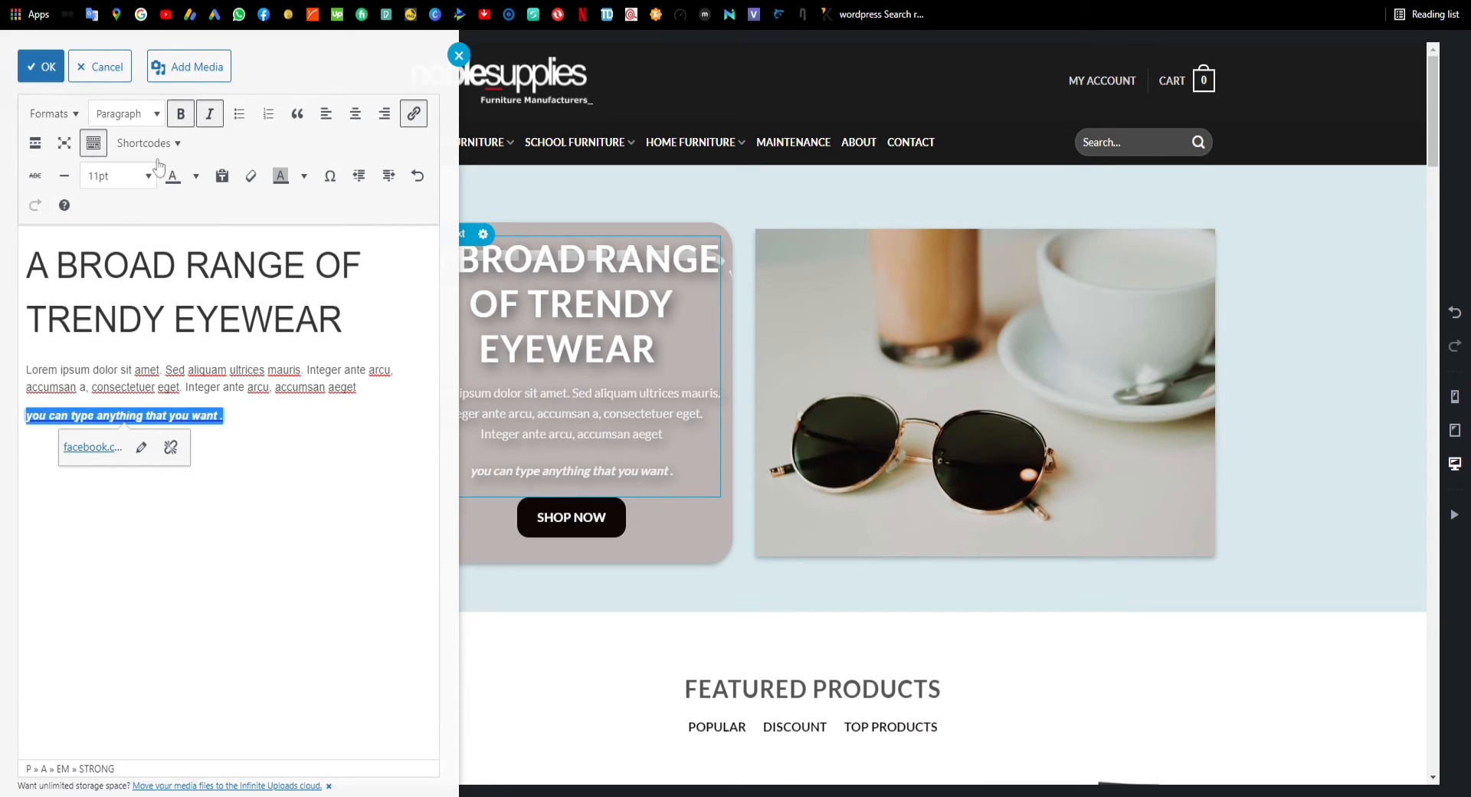
pyautogui.click(196, 176)
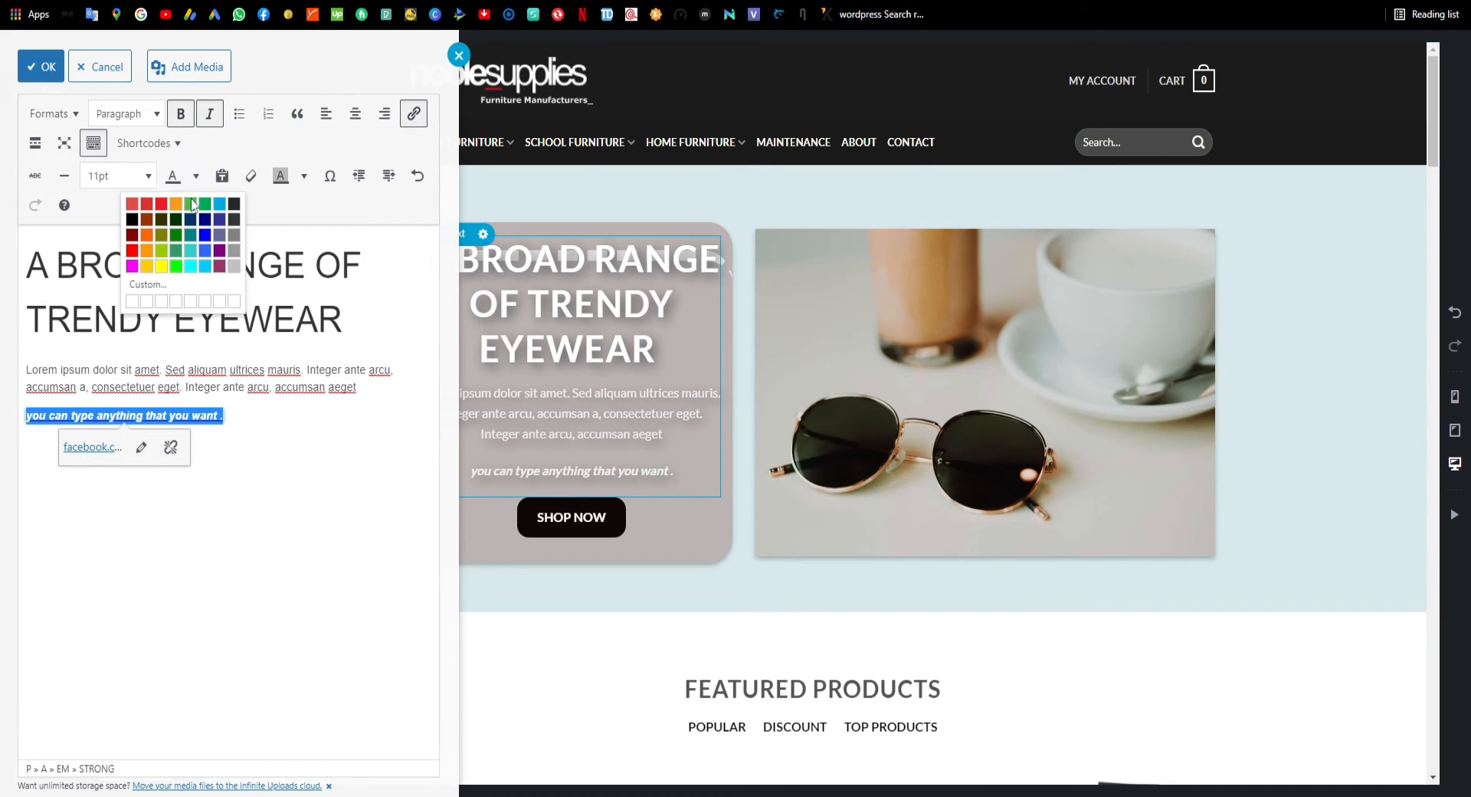
pyautogui.click(178, 224)
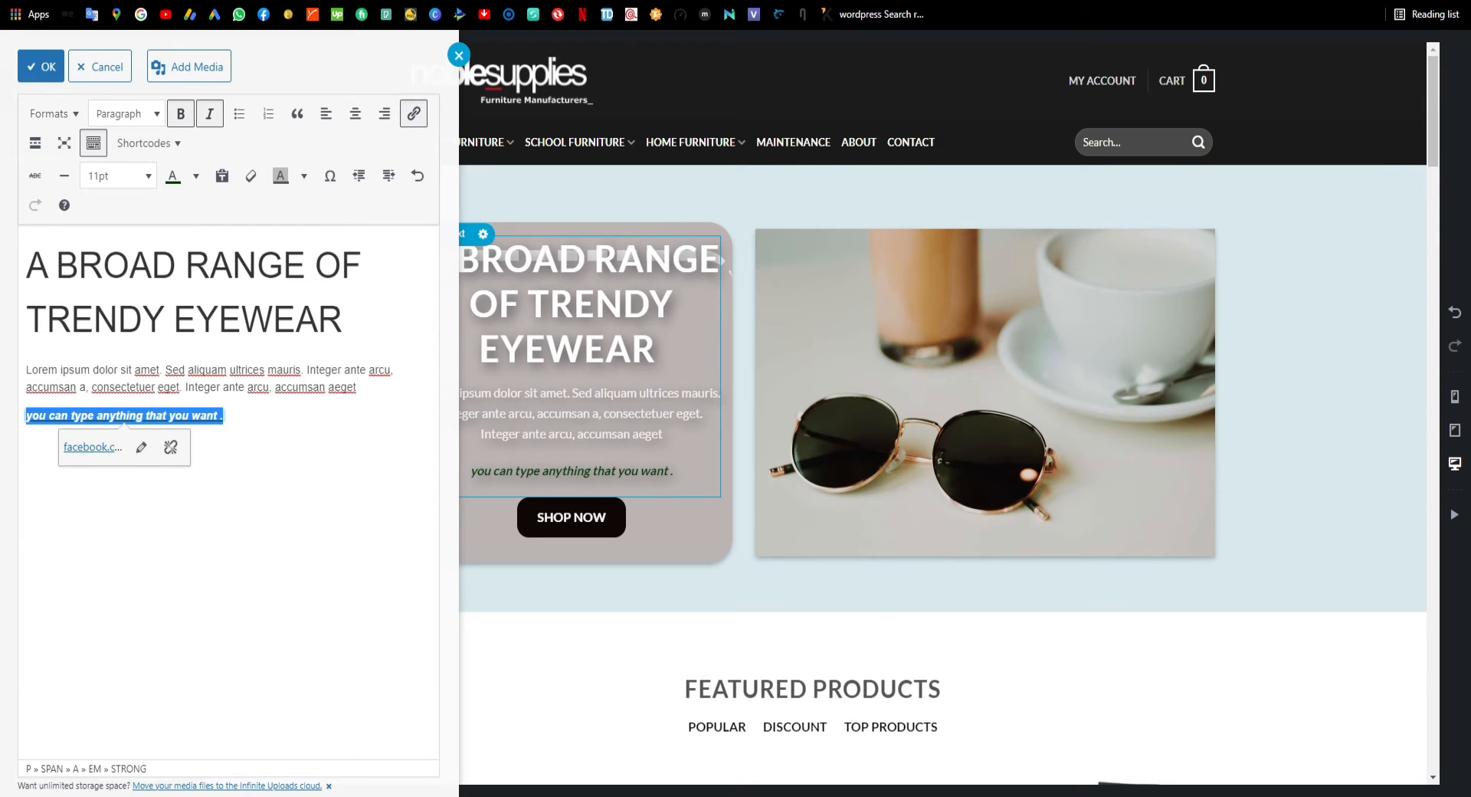
# Accept the edited hero text, apply it to the text element and update the demo page
pyautogui.click(41, 67)
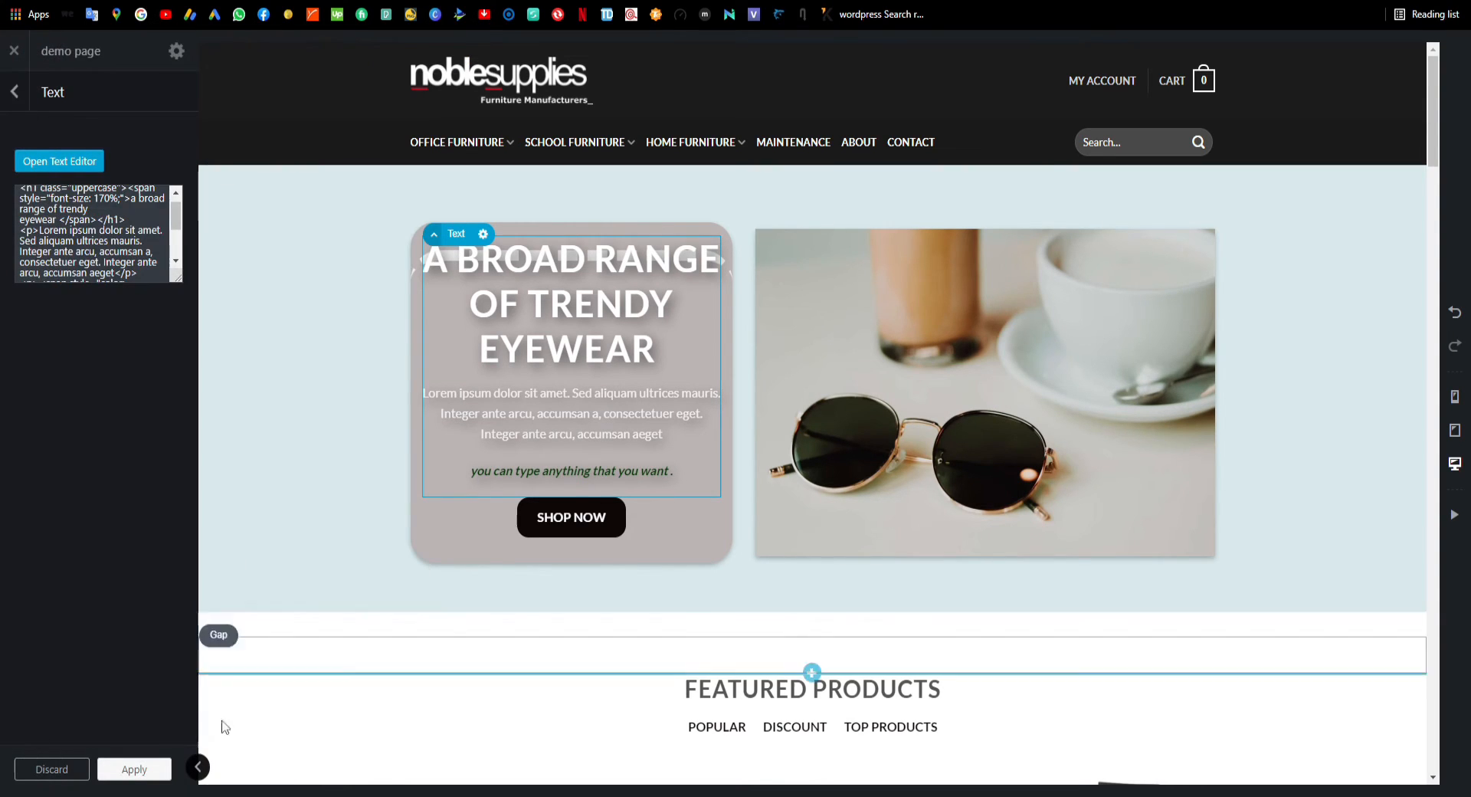
pyautogui.click(130, 775)
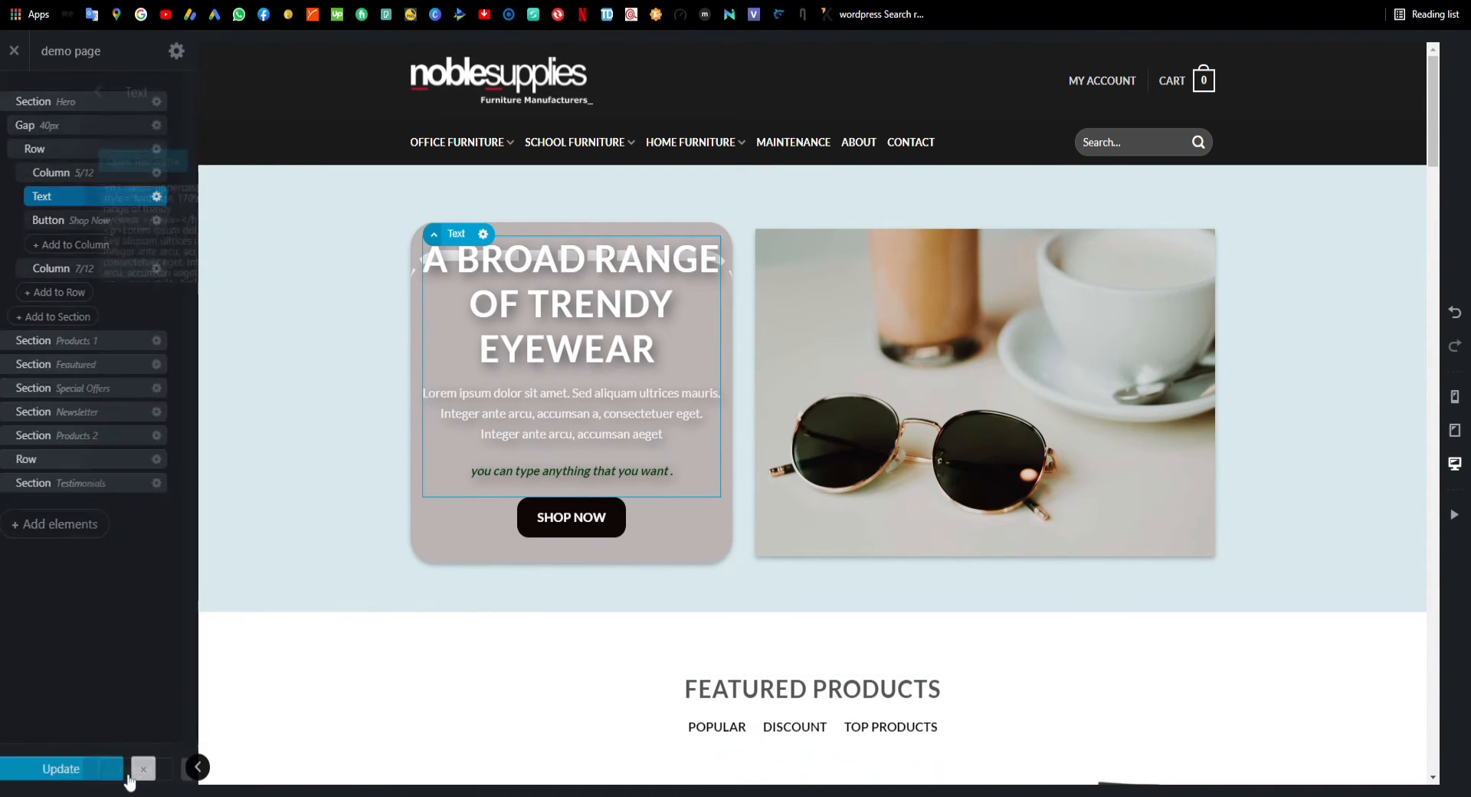
pyautogui.click(83, 774)
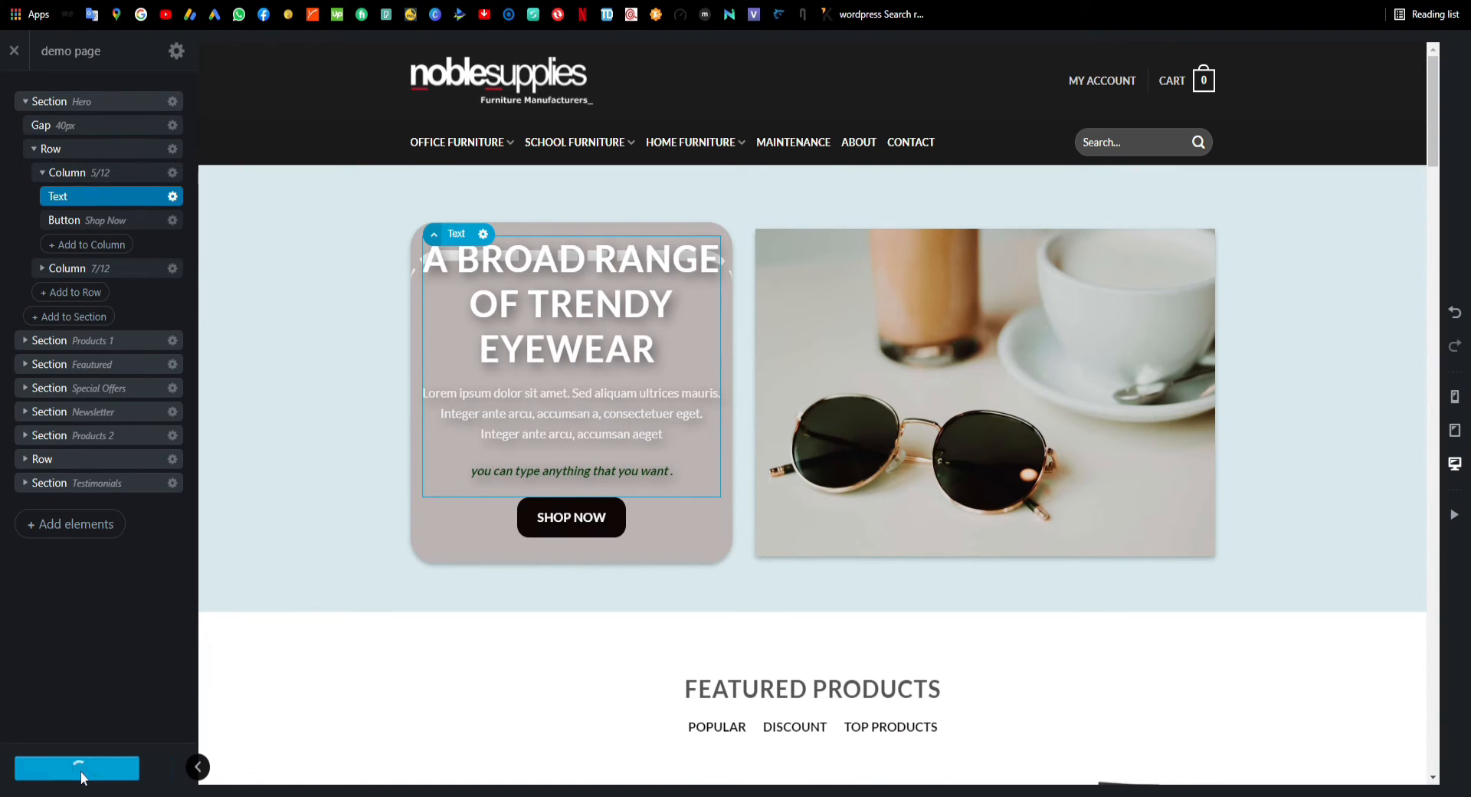
# Check the published demo page and test the link on the last line of the hero text
pyautogui.click(280, 0)
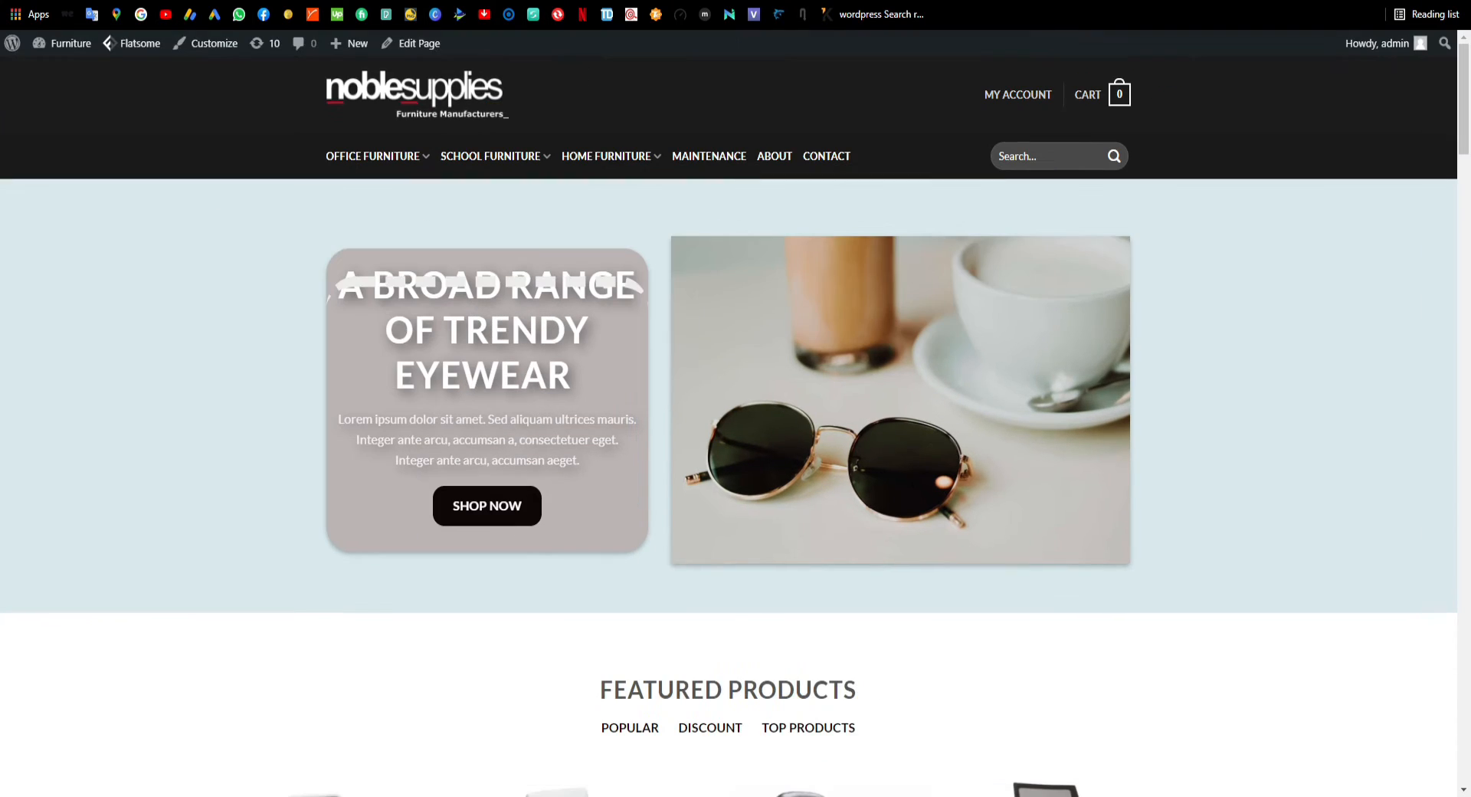
pyautogui.moveTo(88, 41)
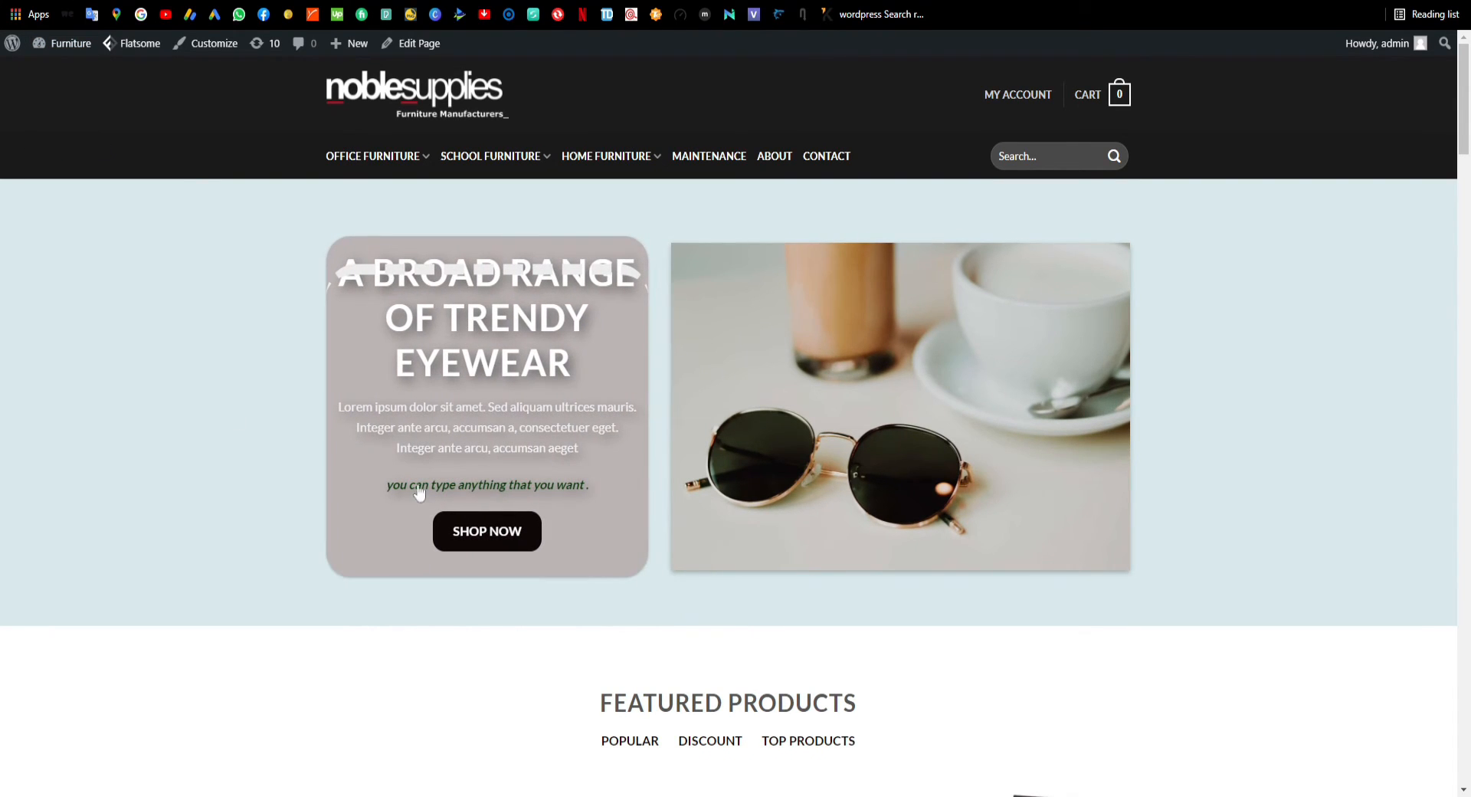
pyautogui.click(466, 494)
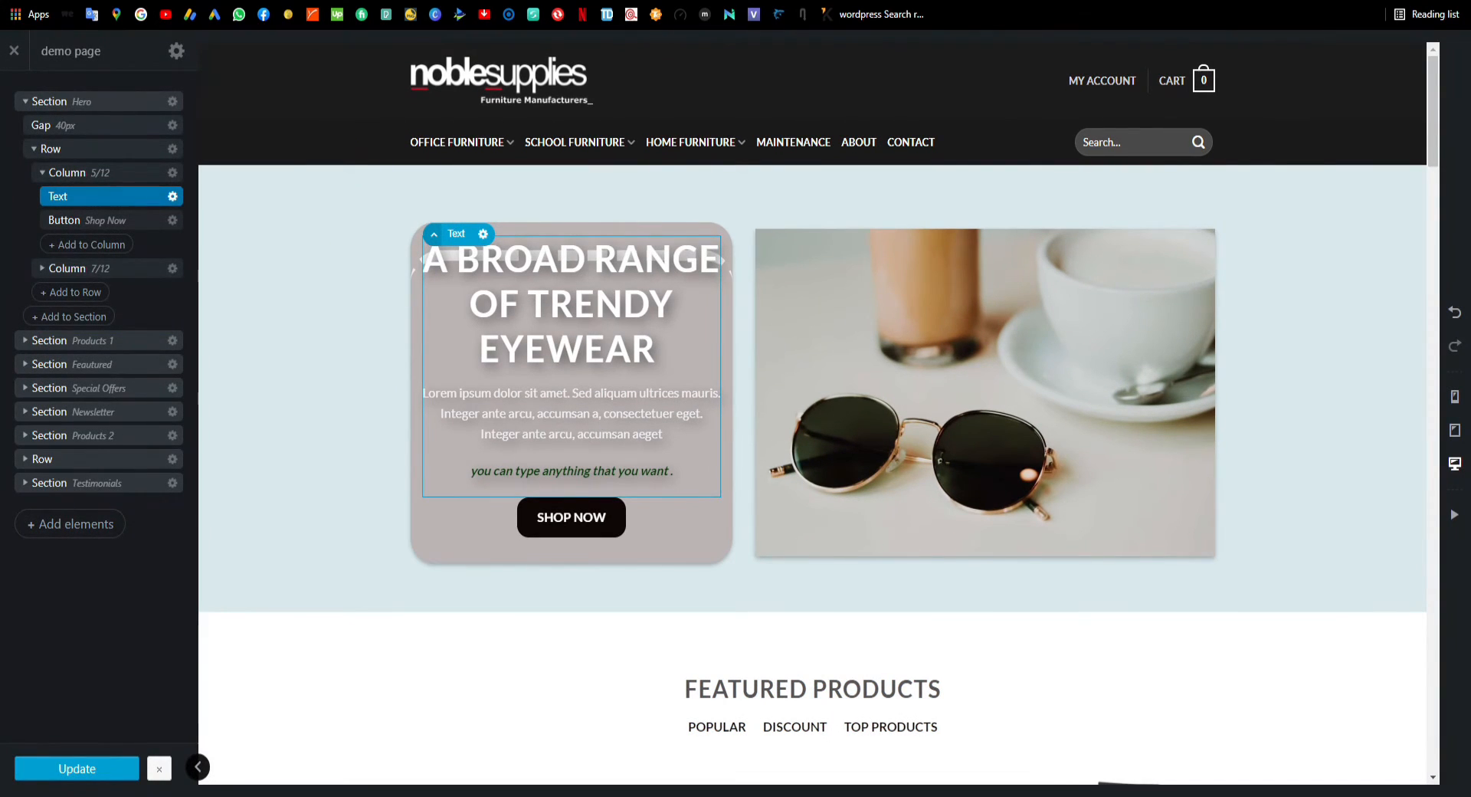
# Change the hero button's text to "button" and its letter case to normal (Abc)
pyautogui.click(84, 220)
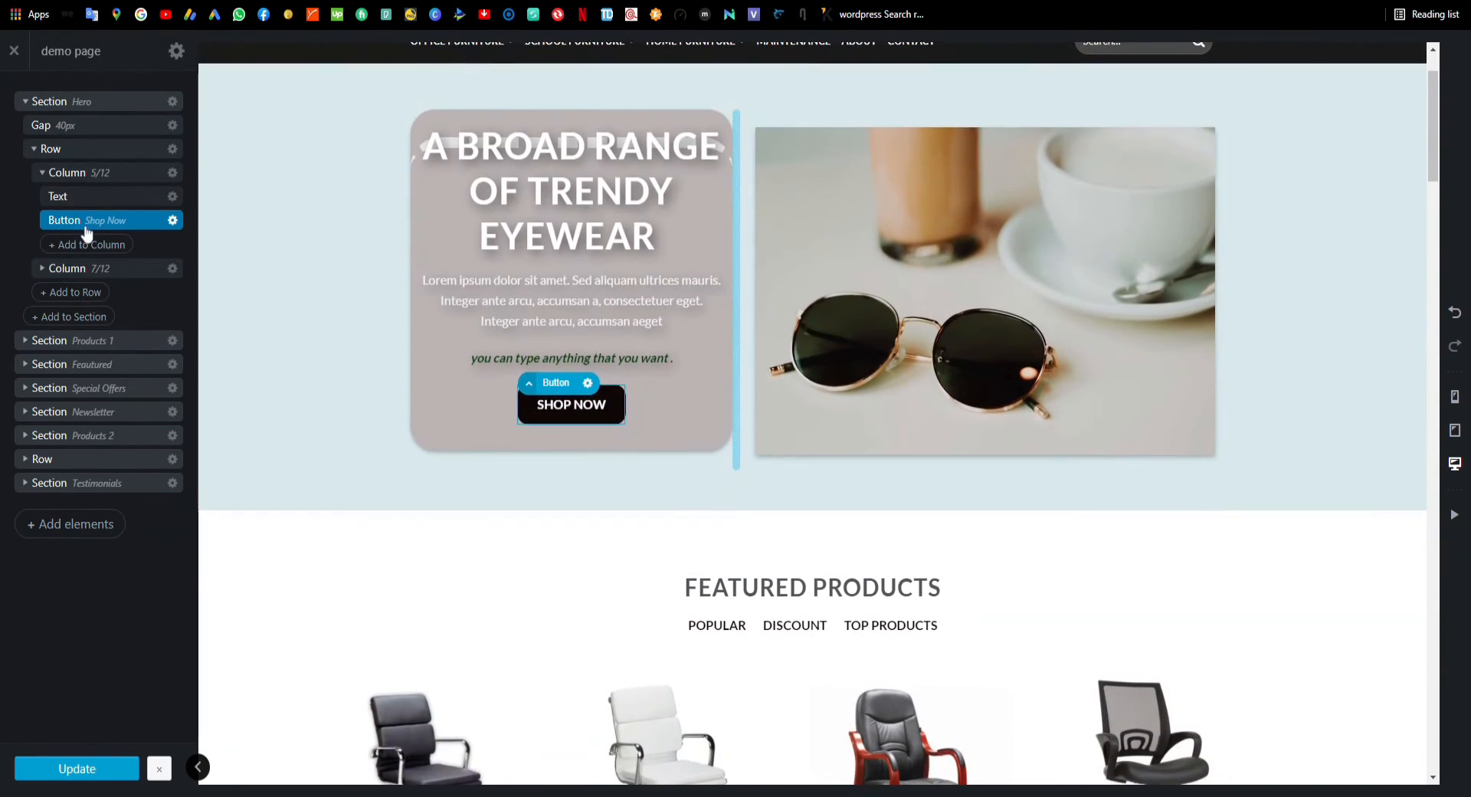
pyautogui.click(89, 225)
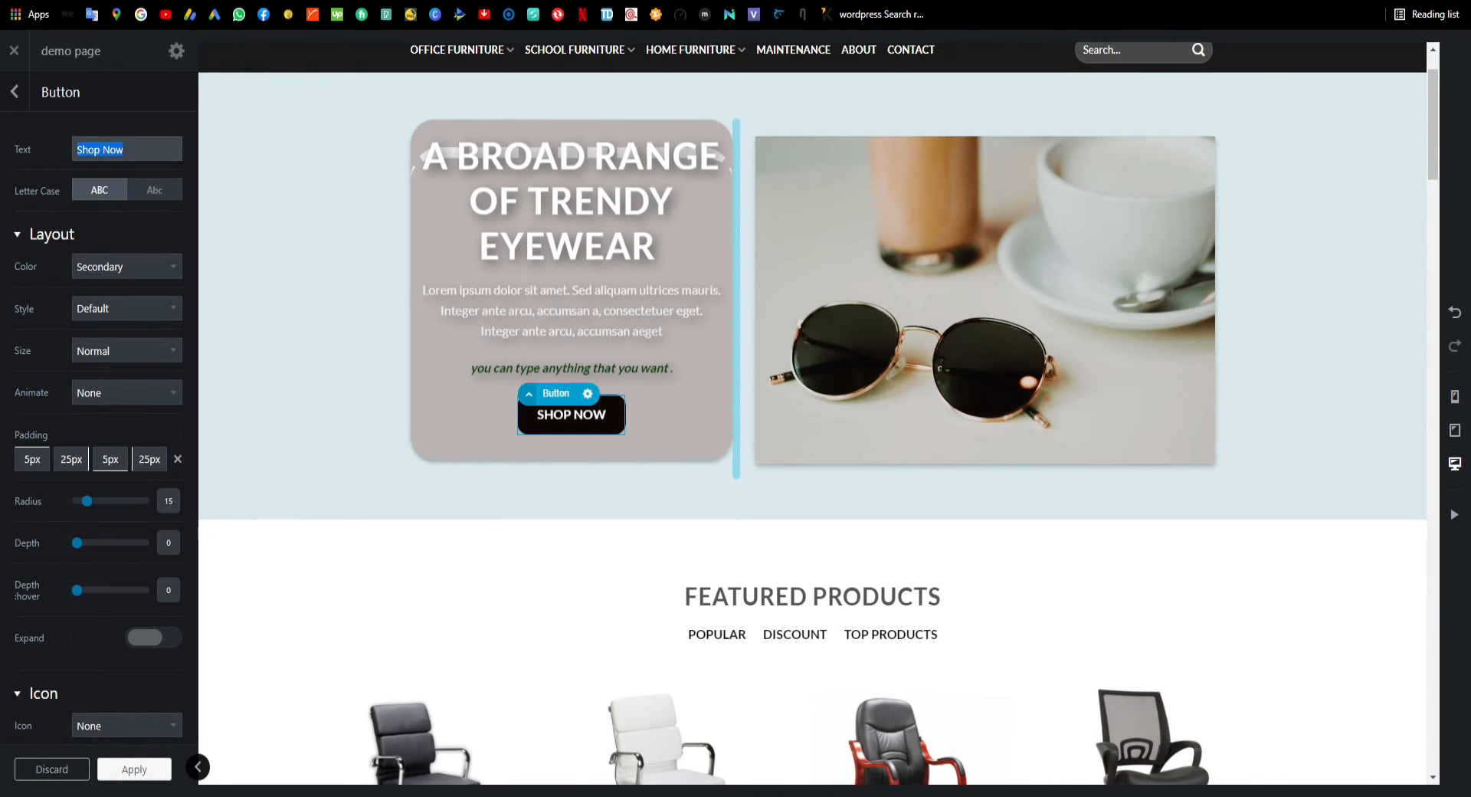
pyautogui.write('button')
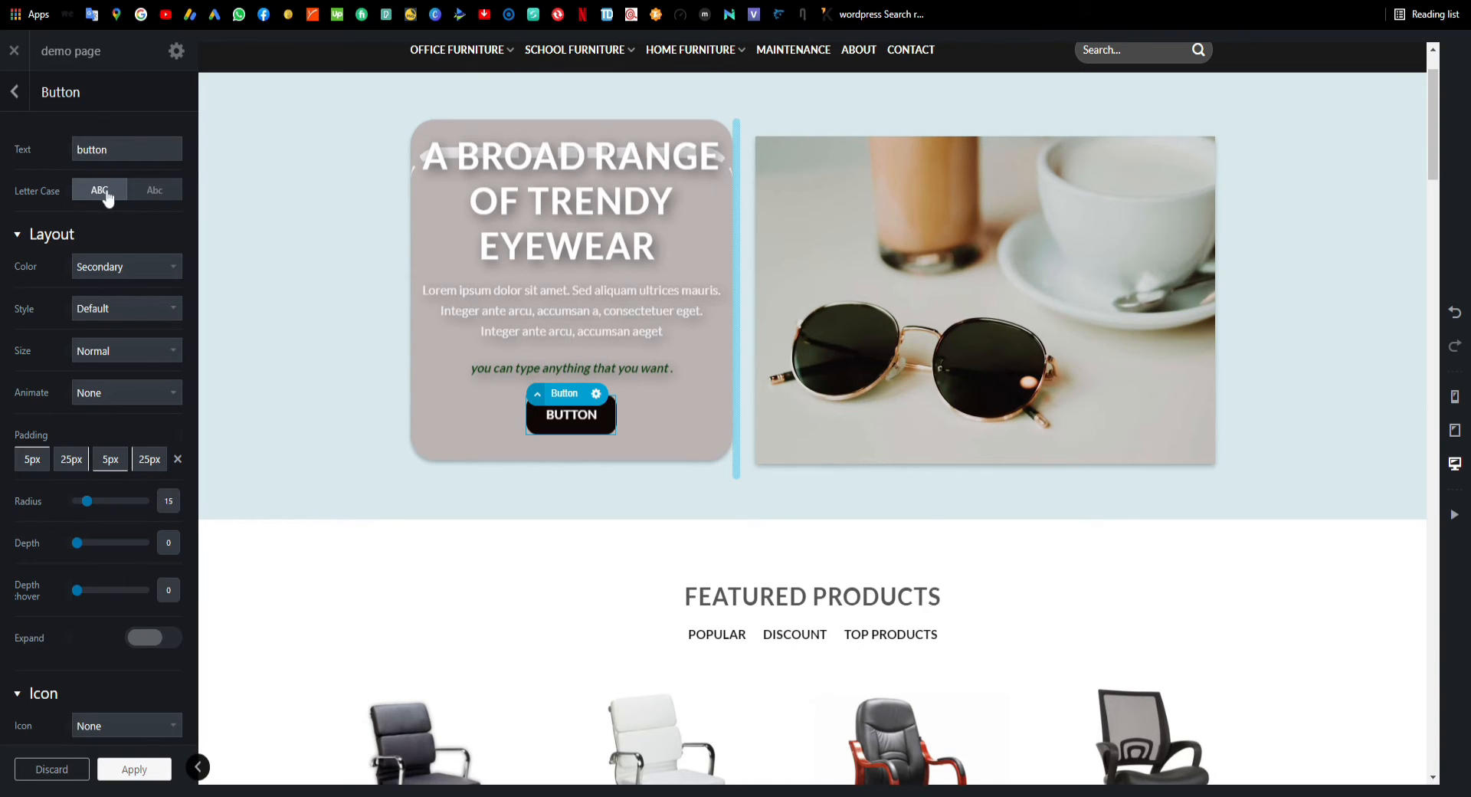
pyautogui.click(150, 195)
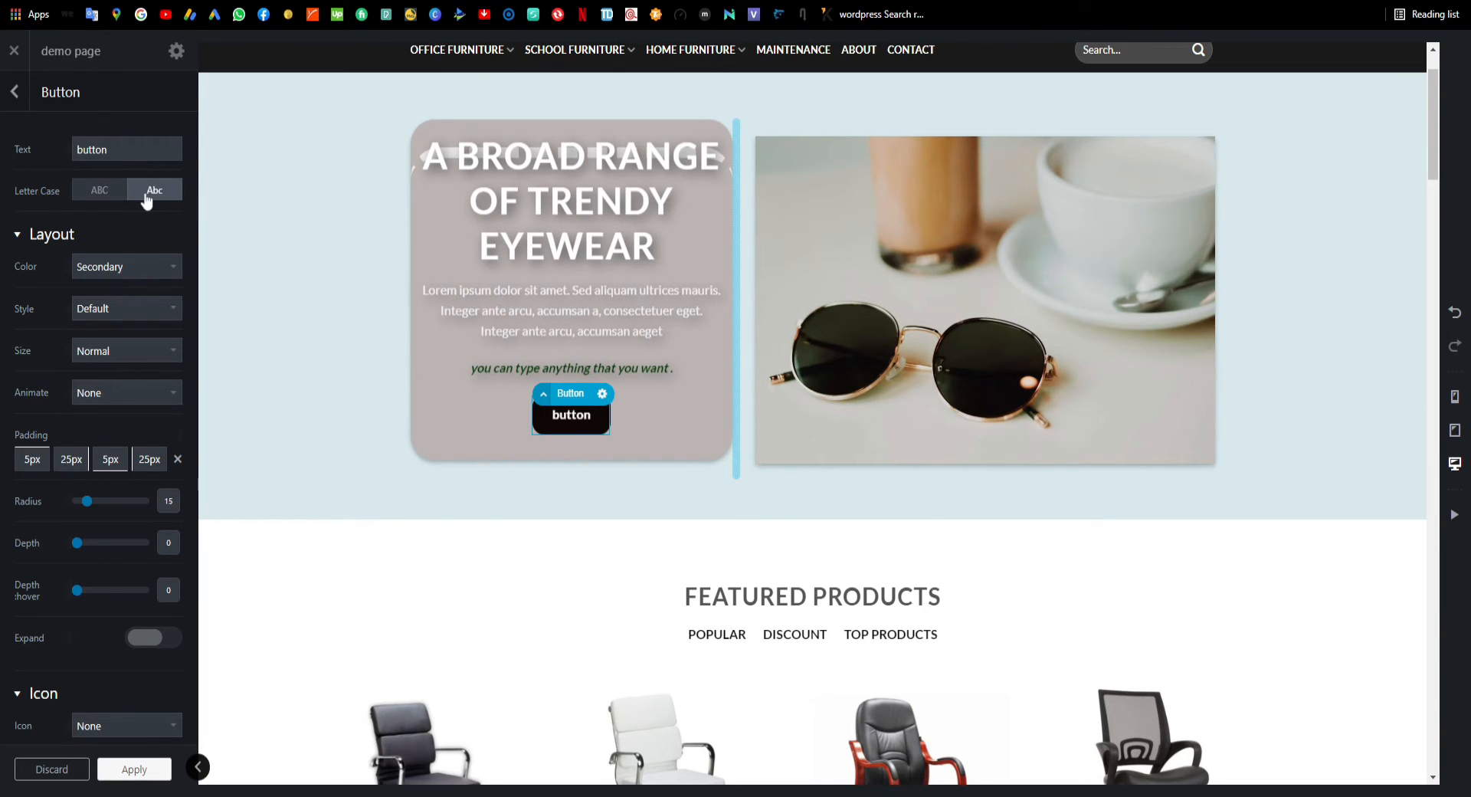
pyautogui.scroll(-2, 57, 278)
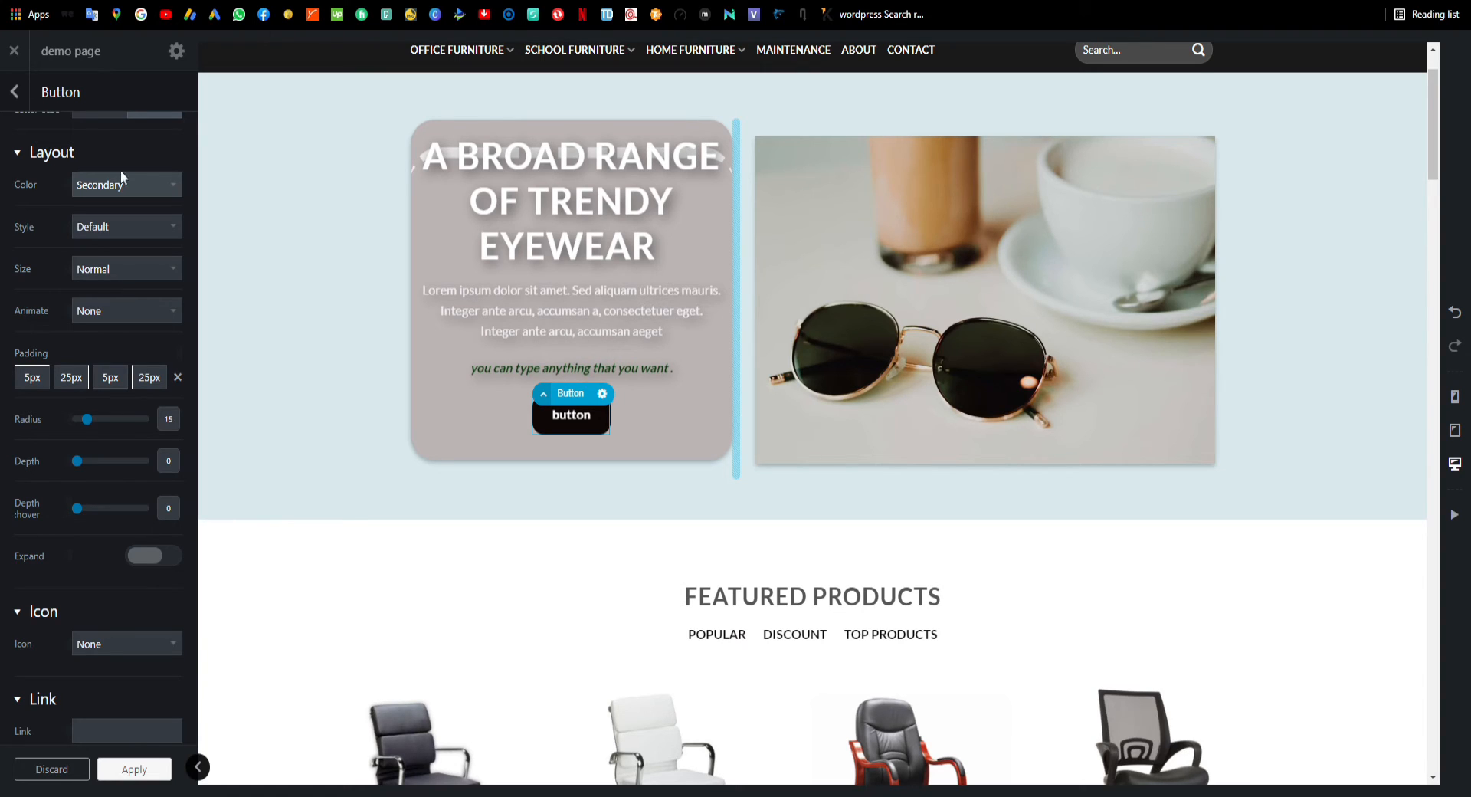
pyautogui.scroll(-3, 11, 467)
pyautogui.click(79, 649)
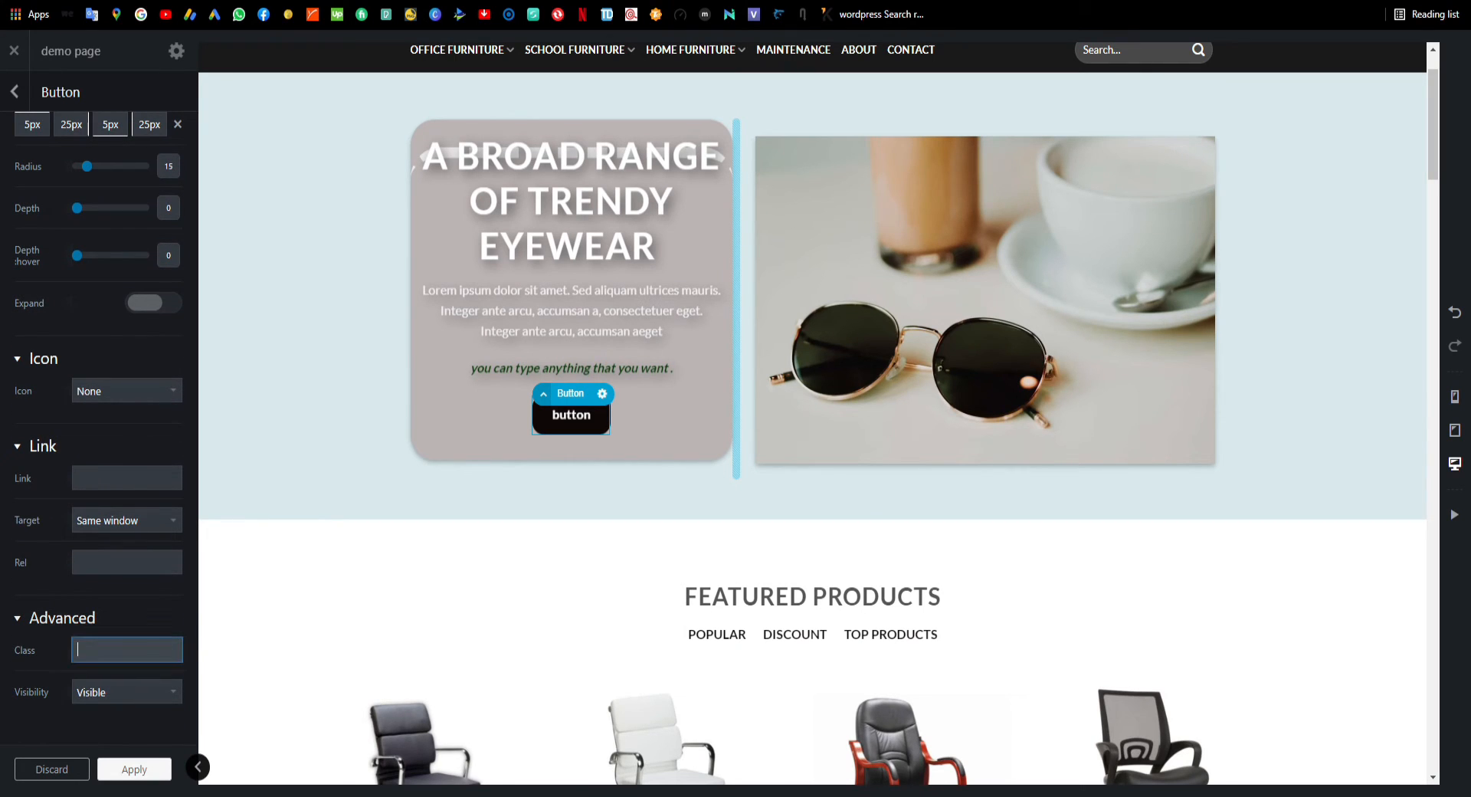
pyautogui.scroll(4, 77, 654)
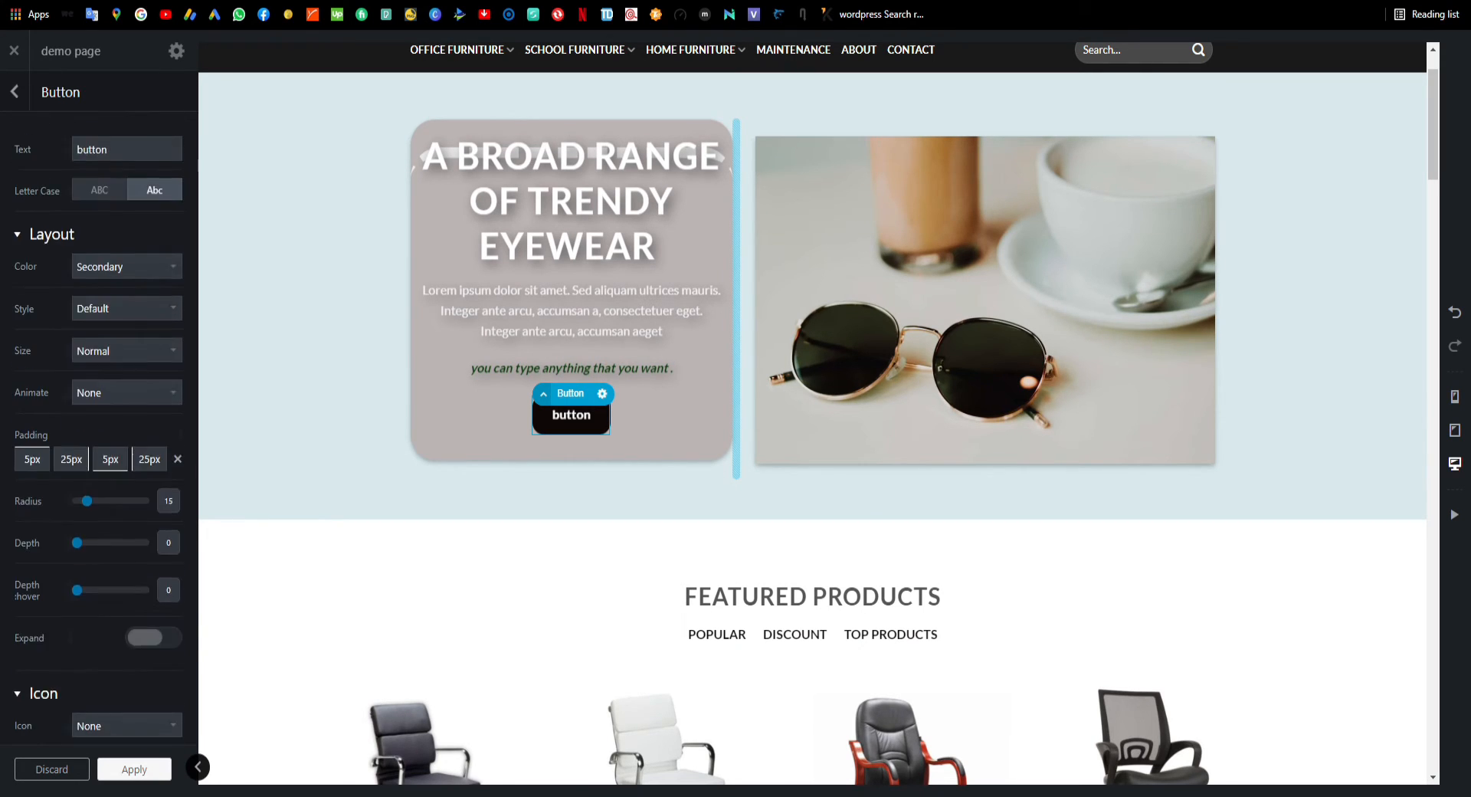
# Try the Primary, Secondary, Alert, Success and White colors on the hero button
pyautogui.click(121, 282)
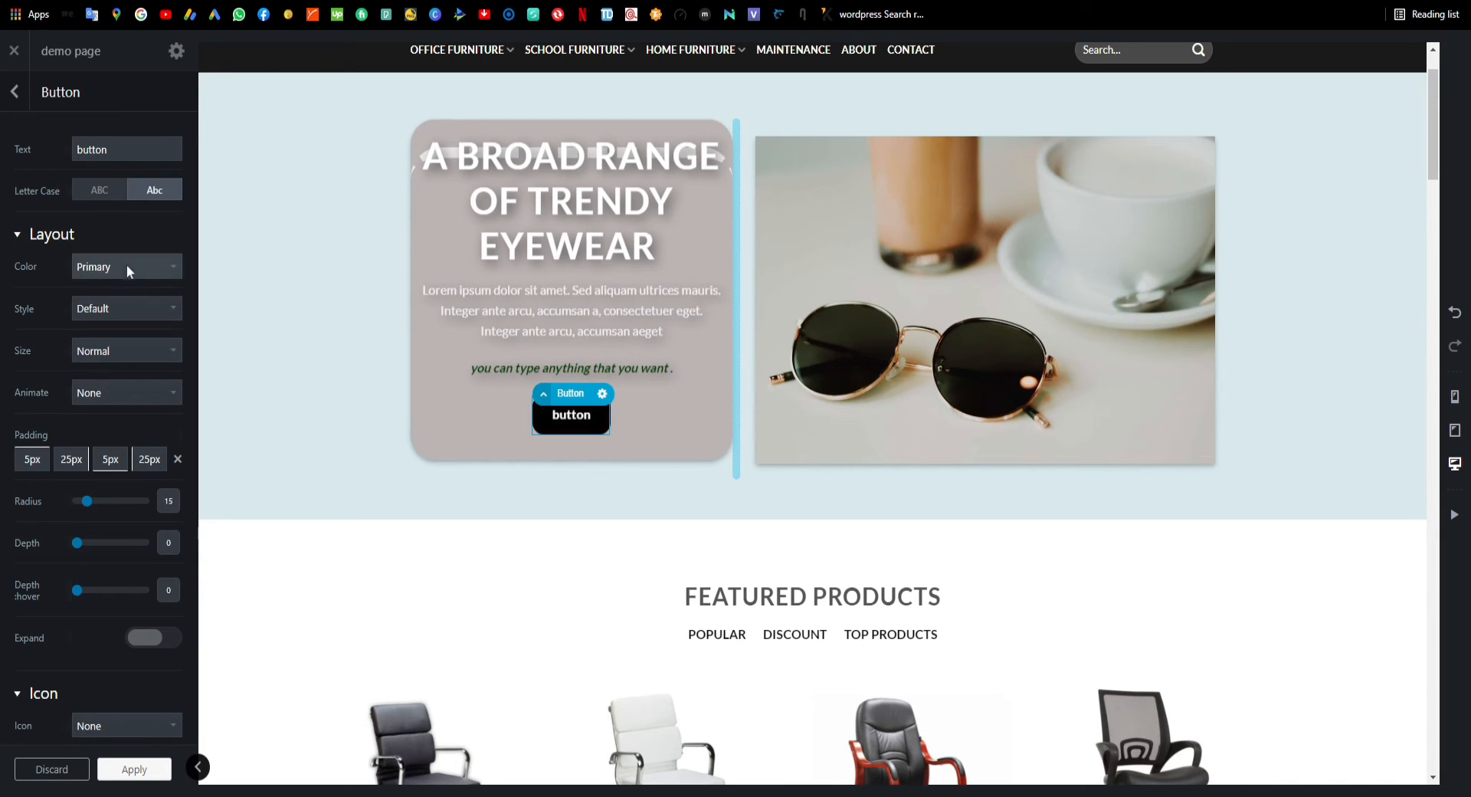
pyautogui.click(98, 303)
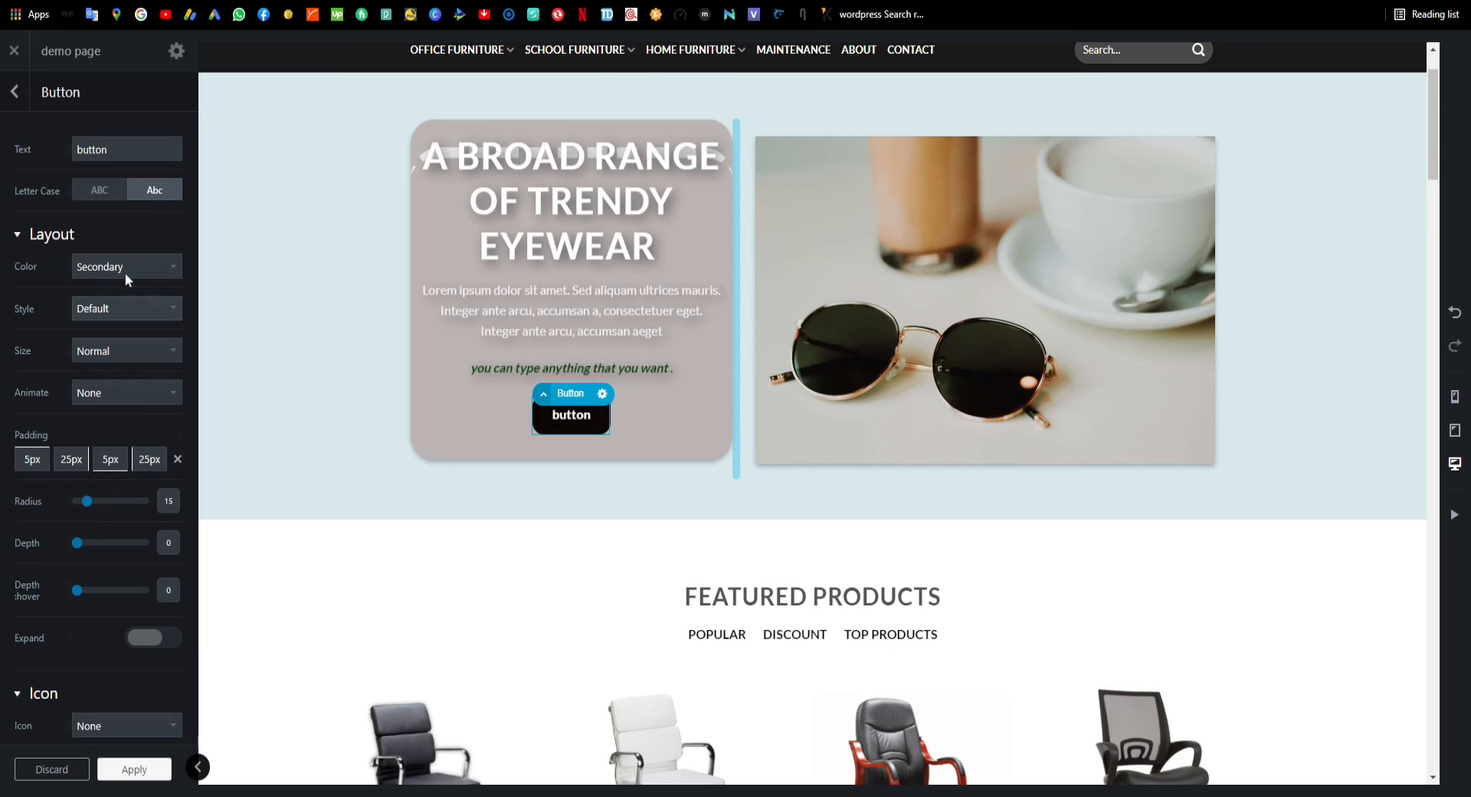
pyautogui.click(107, 317)
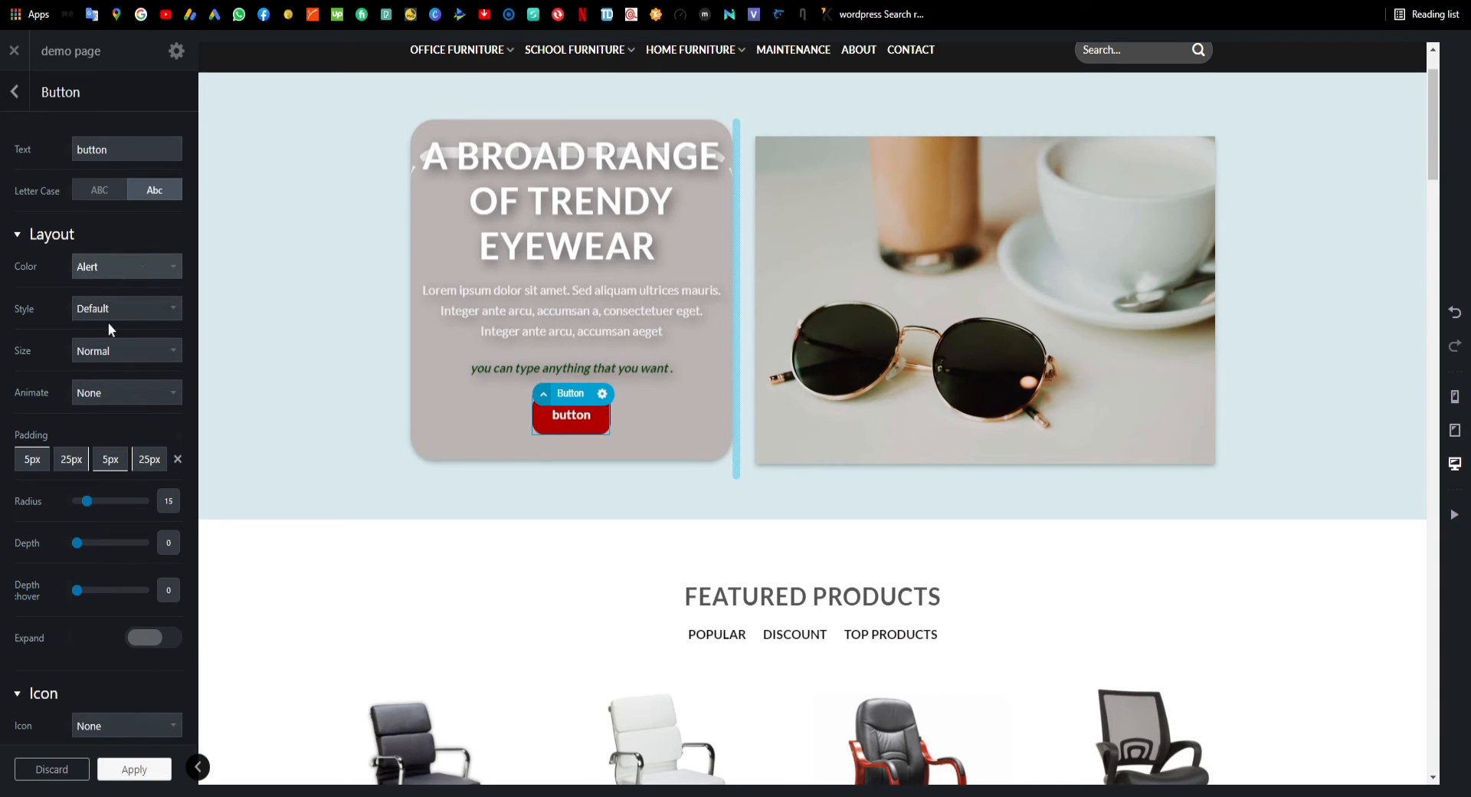
pyautogui.click(112, 277)
pyautogui.click(89, 329)
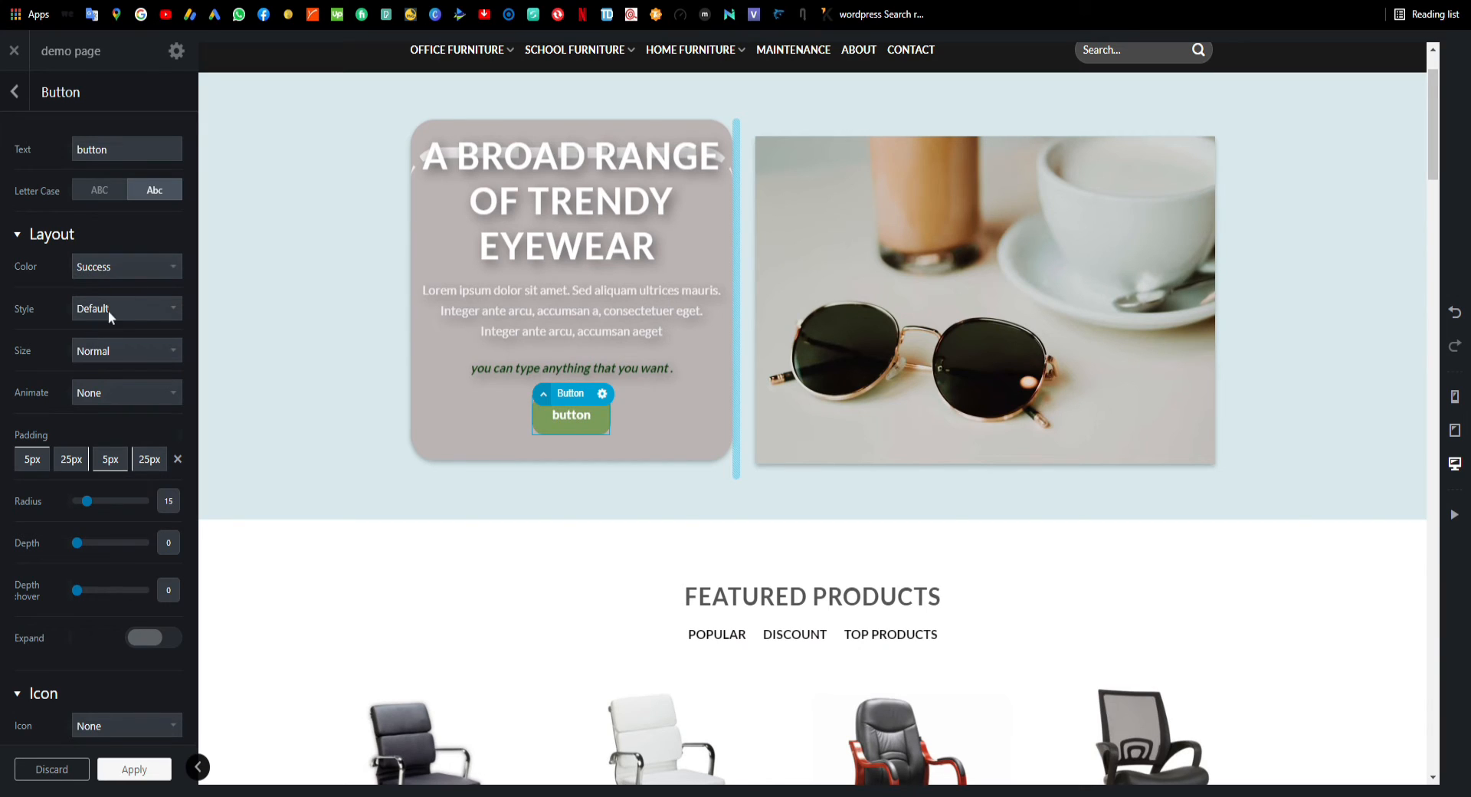
pyautogui.click(108, 350)
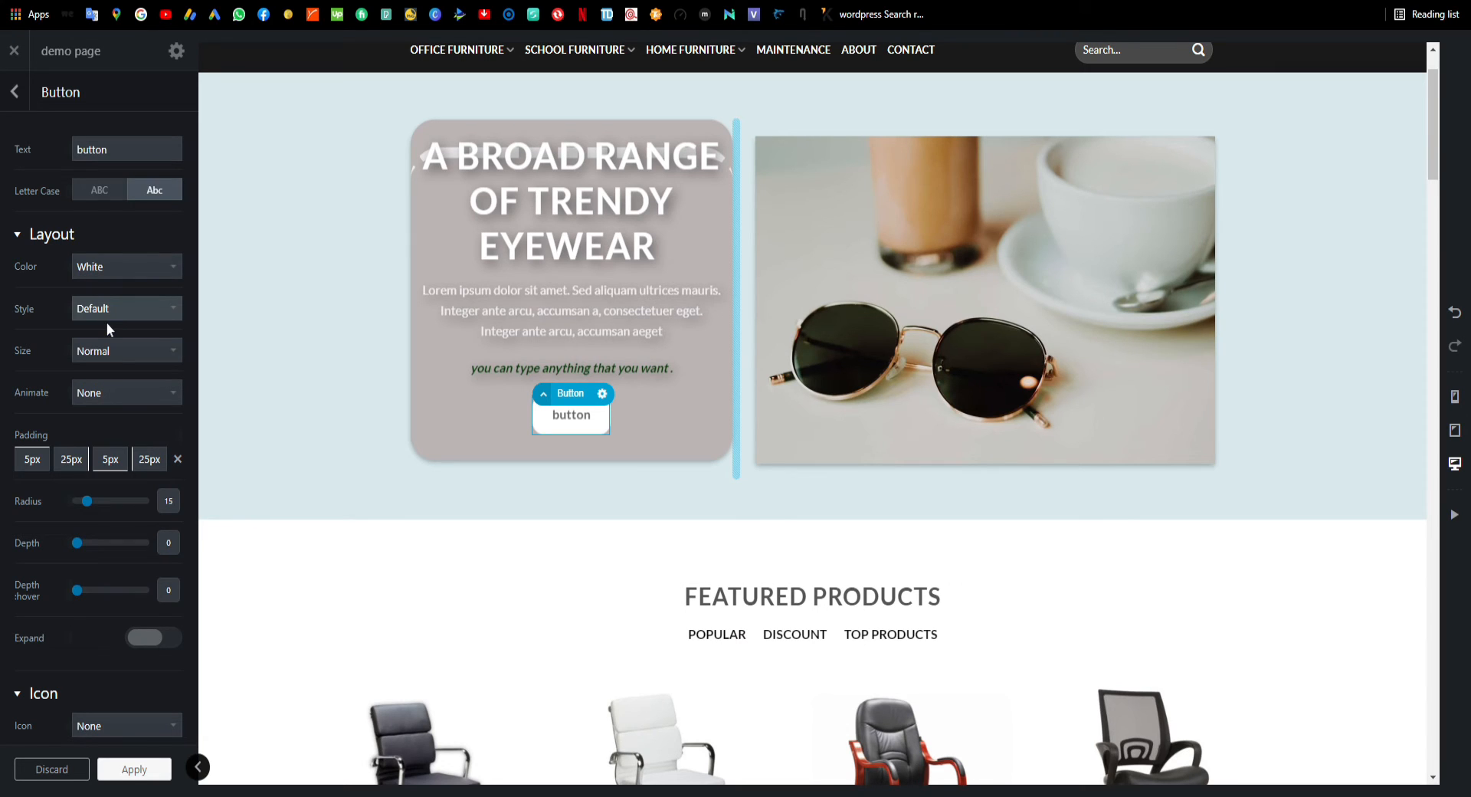
# Try the Outline, Simple and Underline styles on the hero button
pyautogui.click(123, 308)
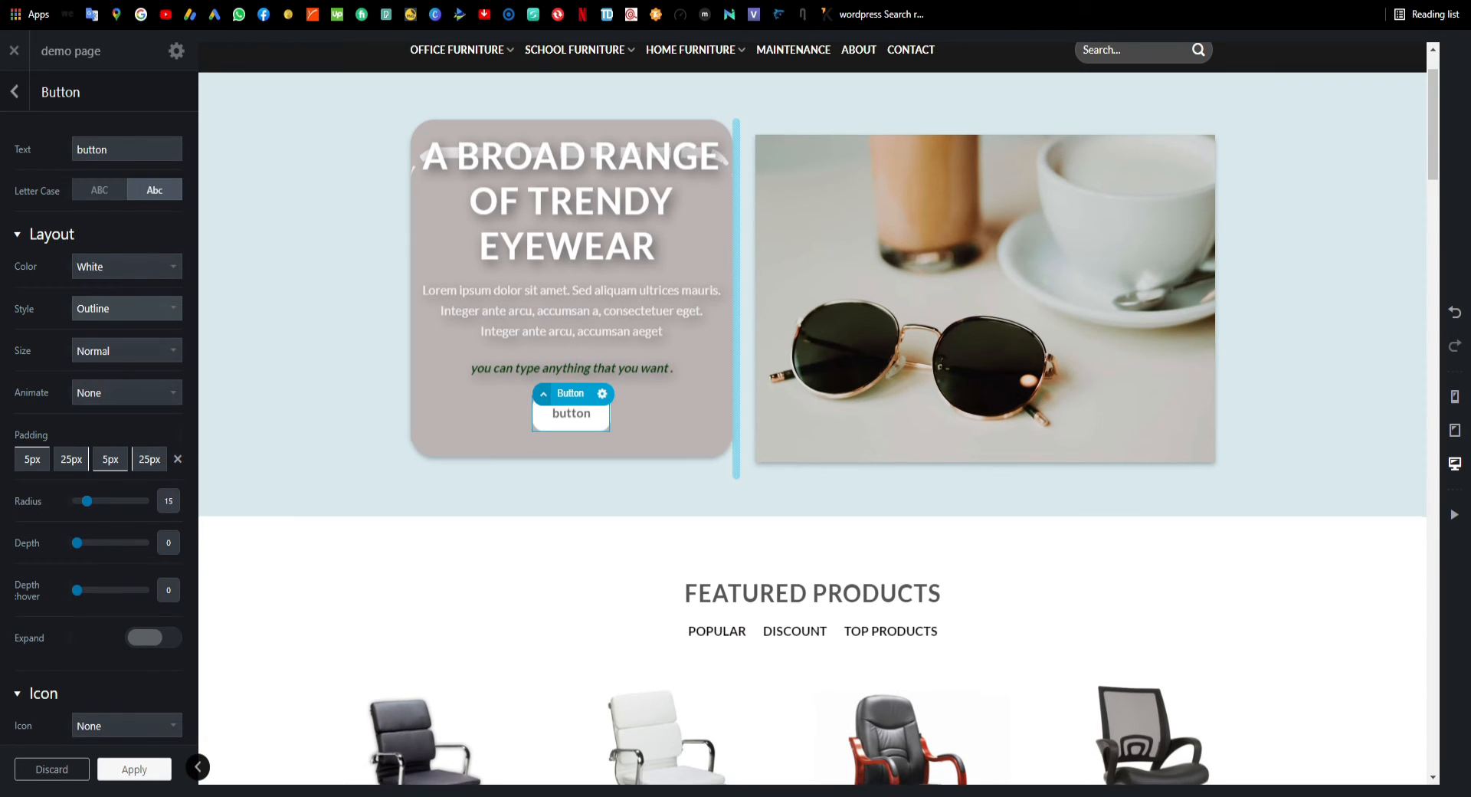
pyautogui.click(118, 351)
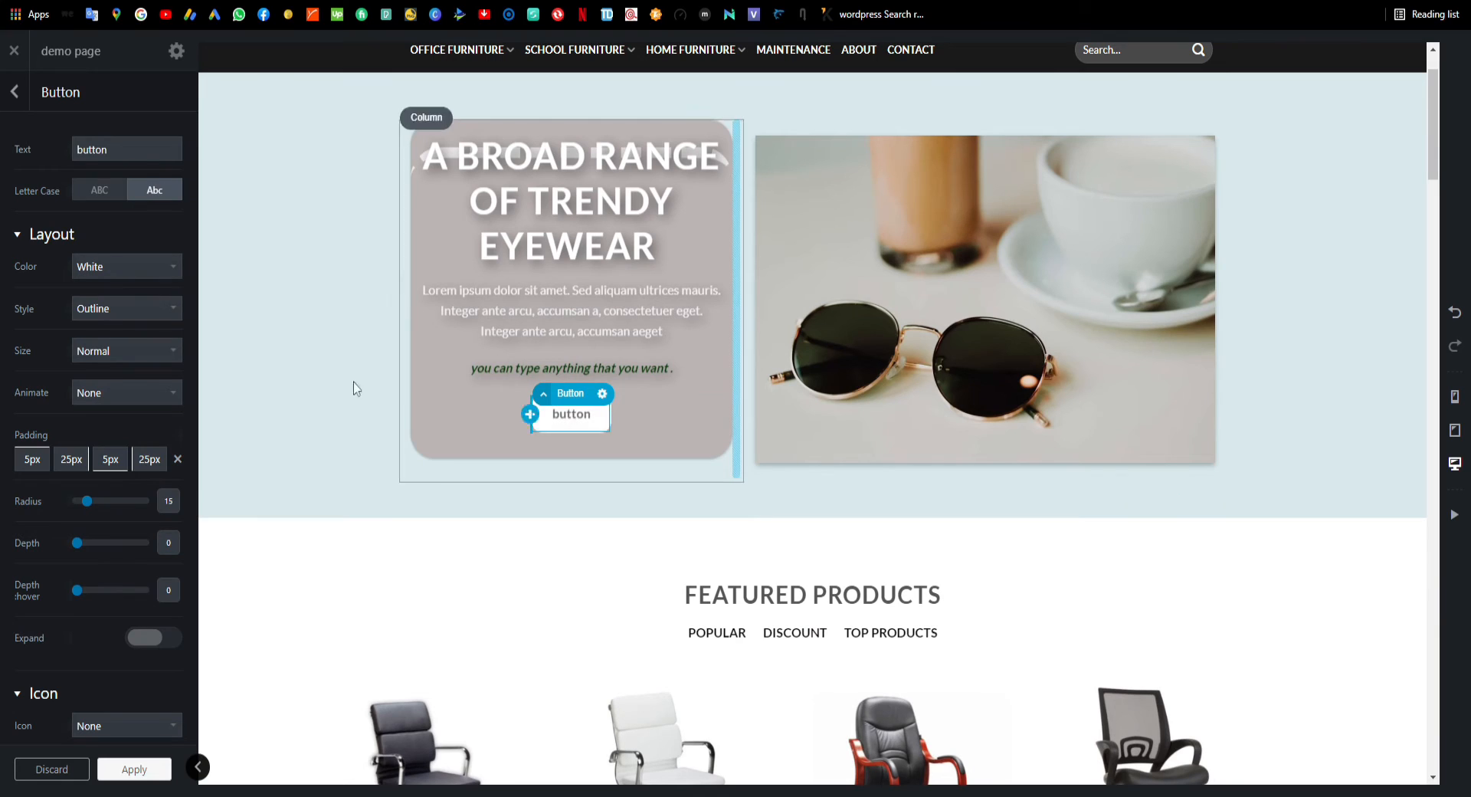
pyautogui.click(89, 311)
pyautogui.click(98, 364)
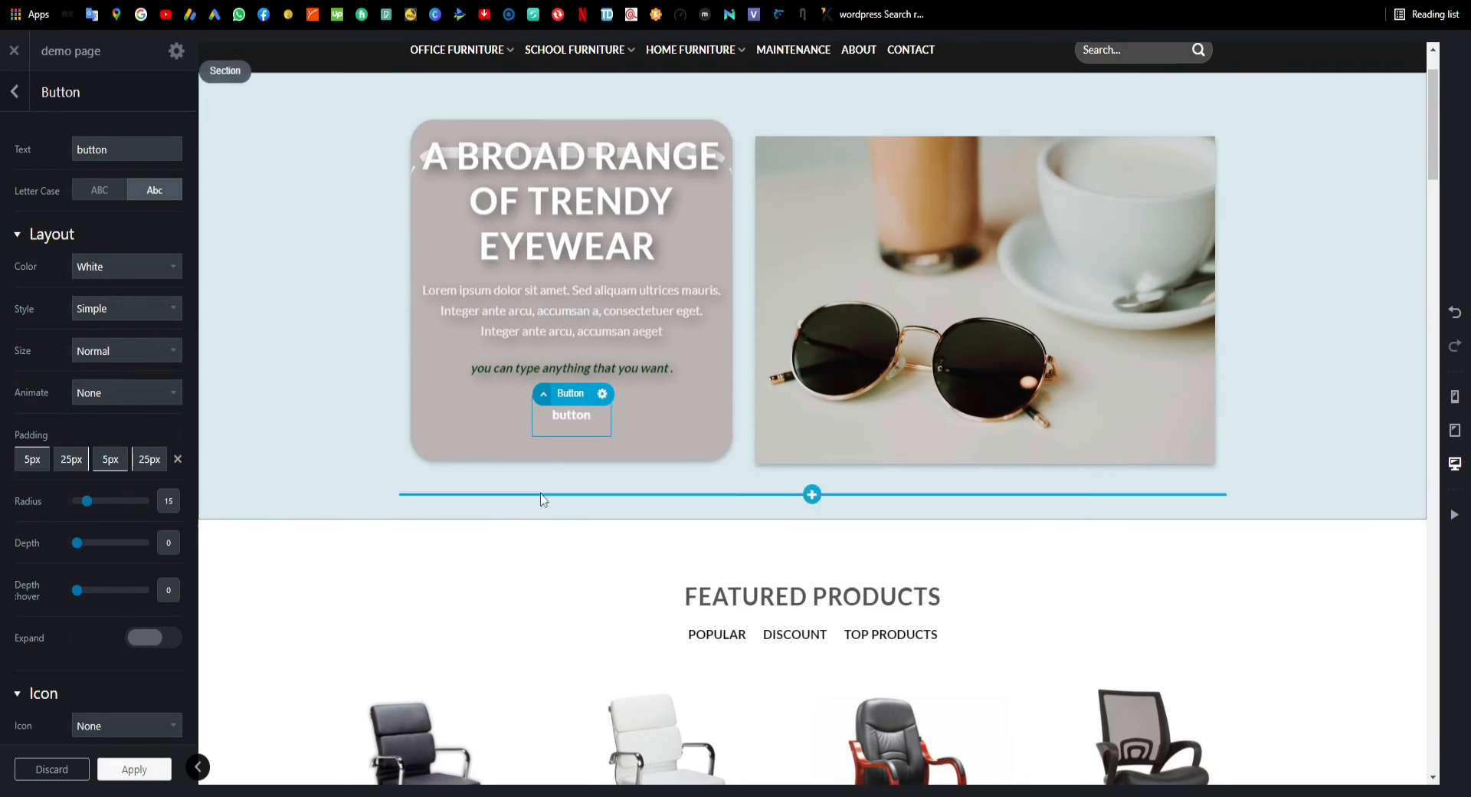
pyautogui.click(122, 320)
pyautogui.click(112, 367)
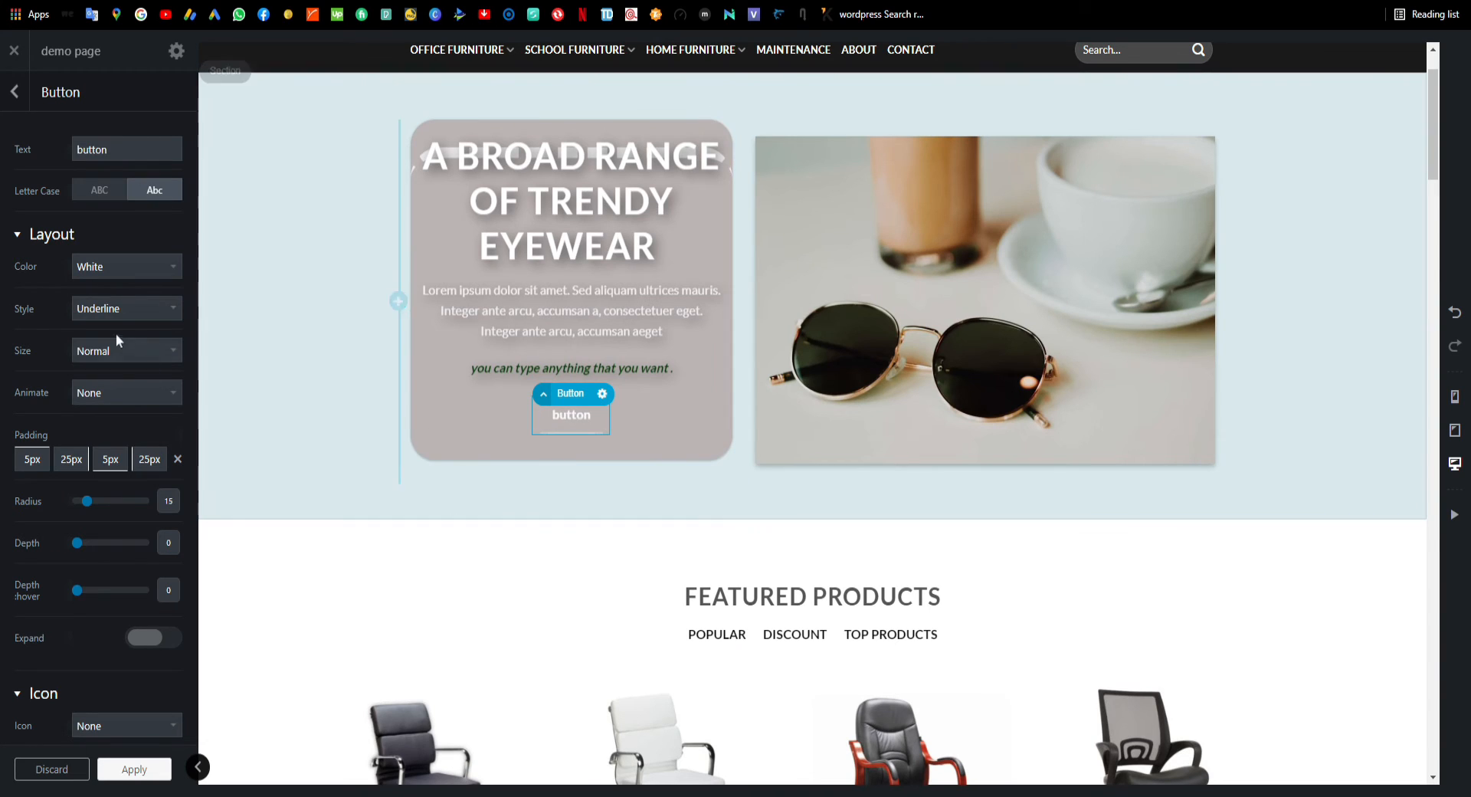
# Return the hero button's color to Secondary and try the Shade and Bevel styles before setting the style to Gloss
pyautogui.click(116, 271)
pyautogui.click(109, 298)
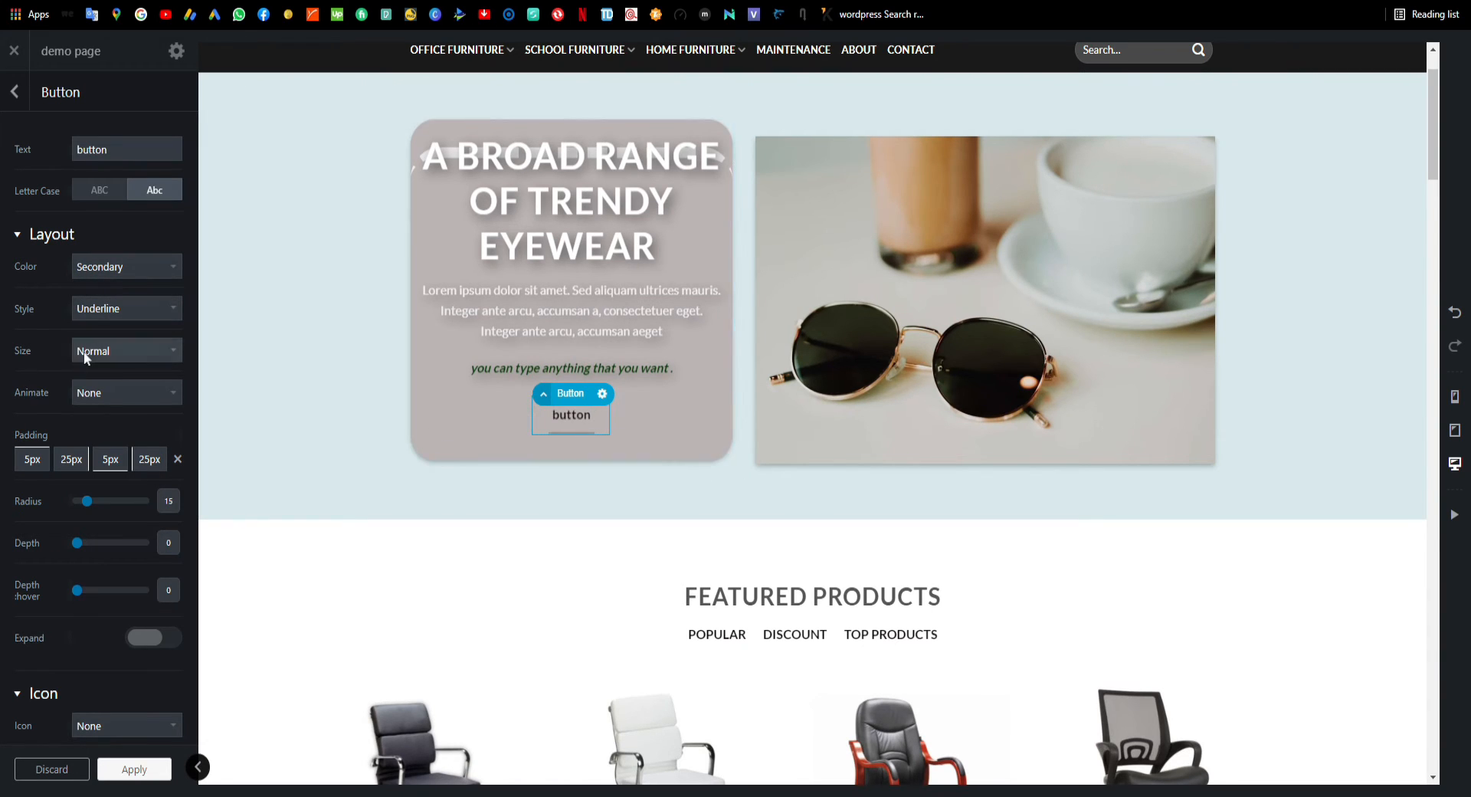
pyautogui.click(79, 391)
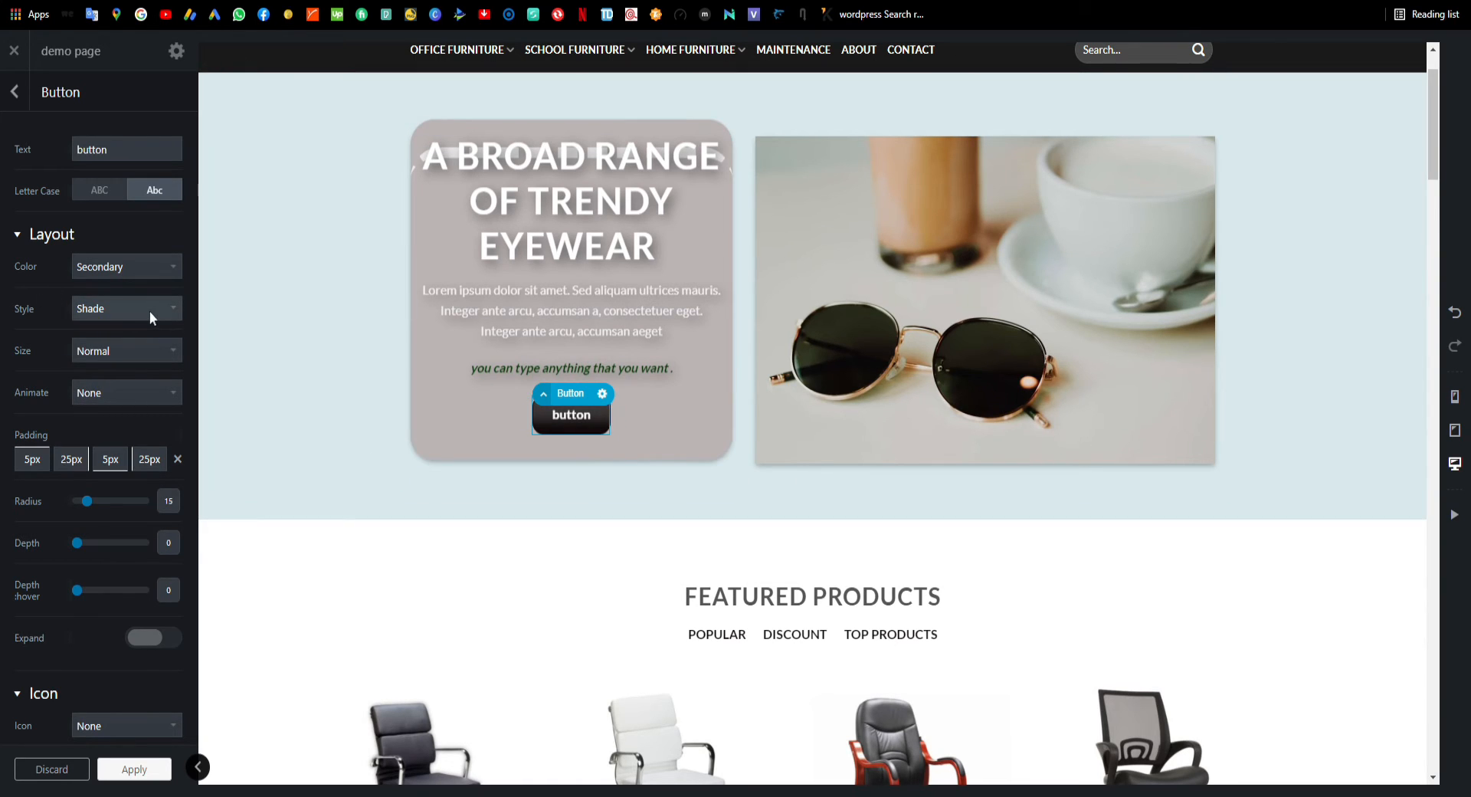
pyautogui.click(98, 398)
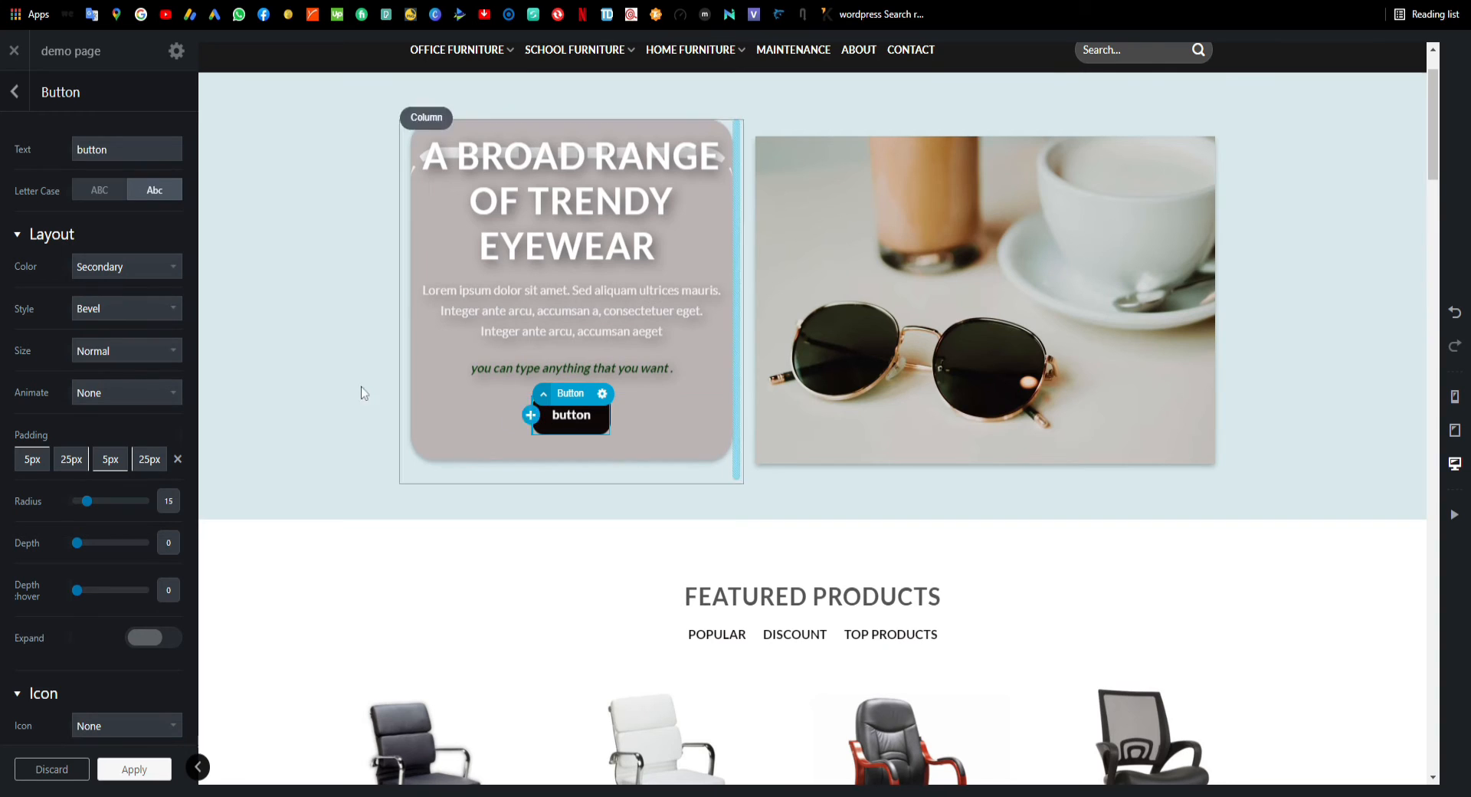
pyautogui.click(128, 312)
pyautogui.click(94, 413)
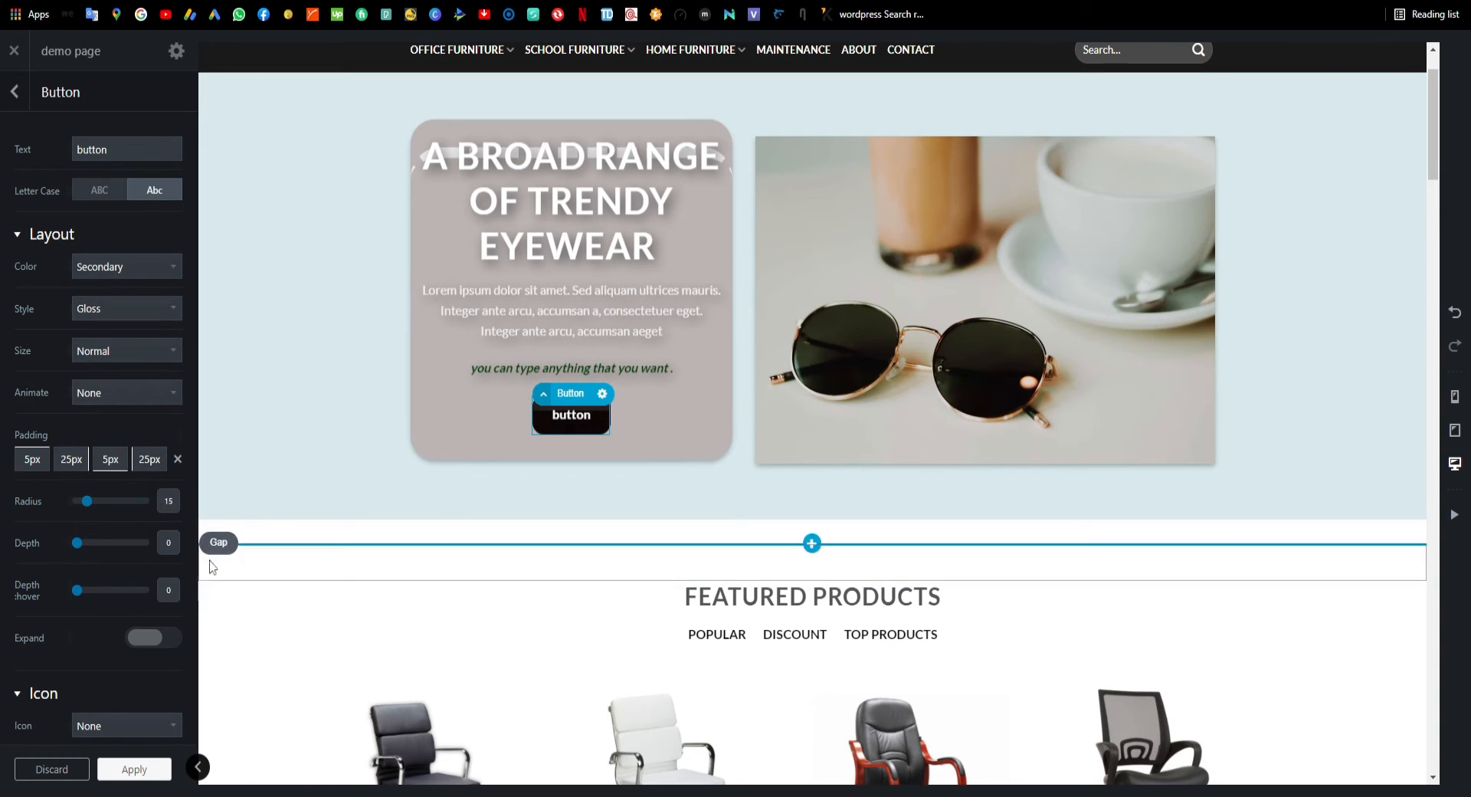
# Try the X-Small size on the hero button, then set its size to XX-Small
pyautogui.click(121, 357)
pyautogui.click(117, 383)
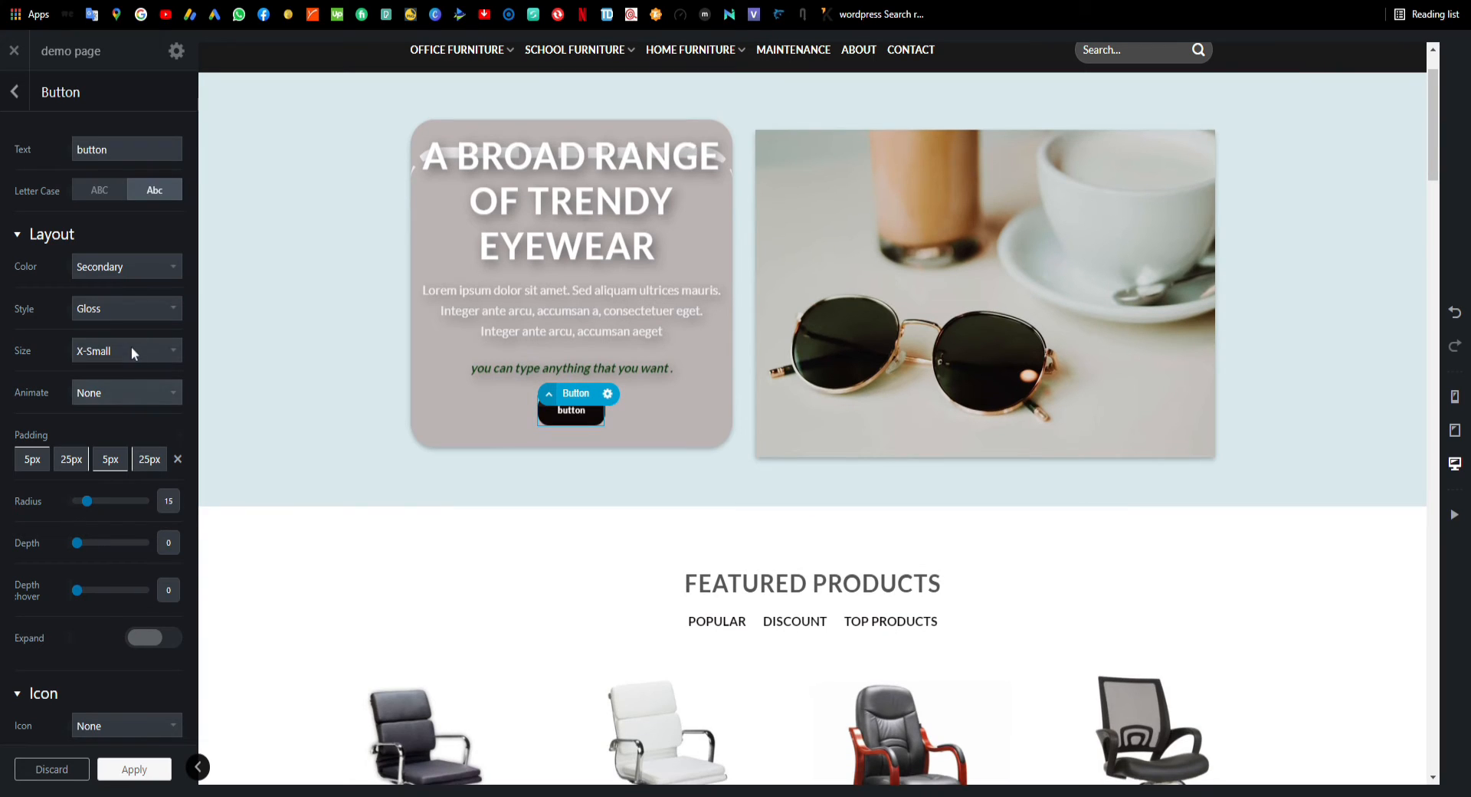
pyautogui.click(131, 351)
pyautogui.click(122, 366)
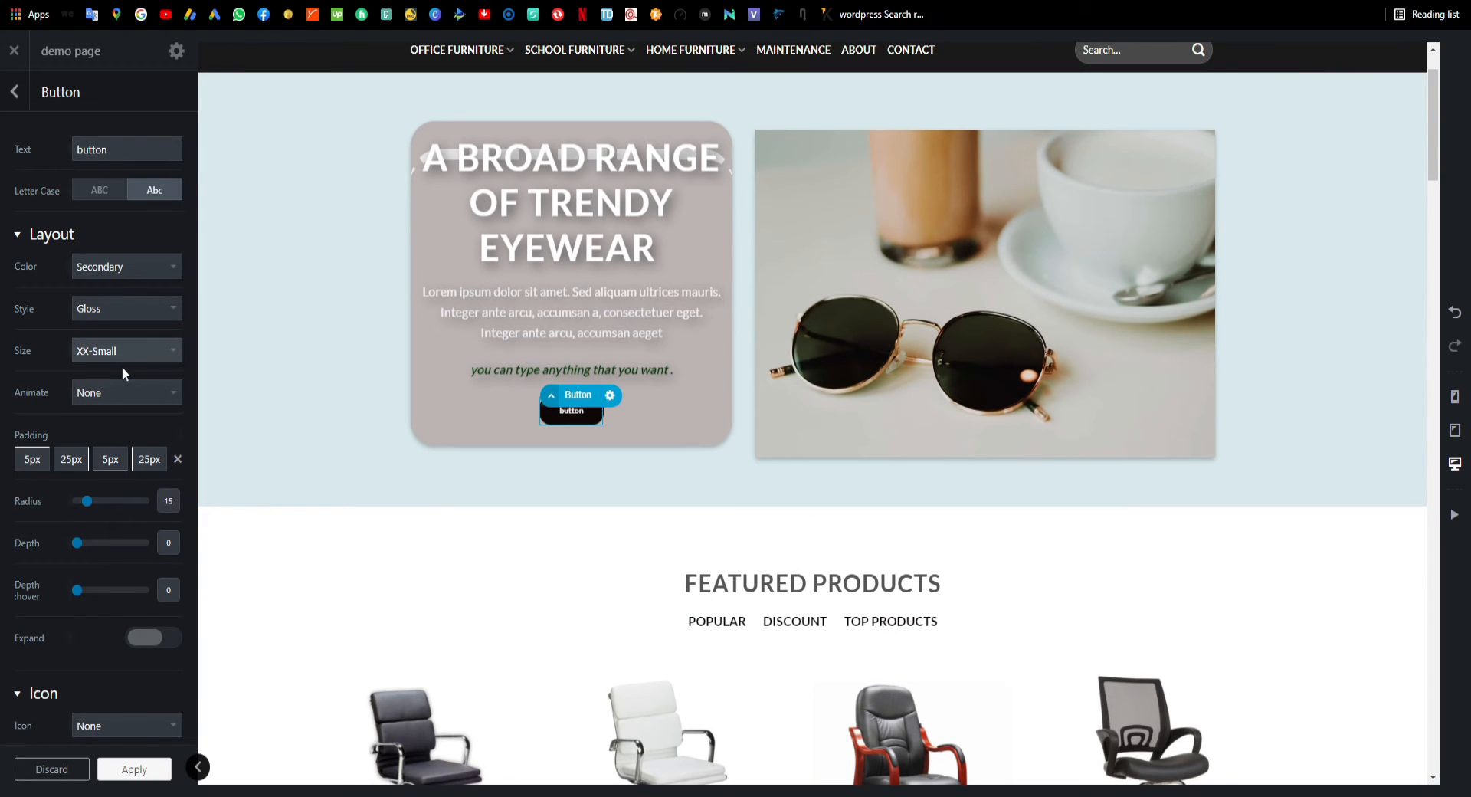
# Try the Larger size on the hero button, then set its size to Normal
pyautogui.click(123, 353)
pyautogui.click(118, 413)
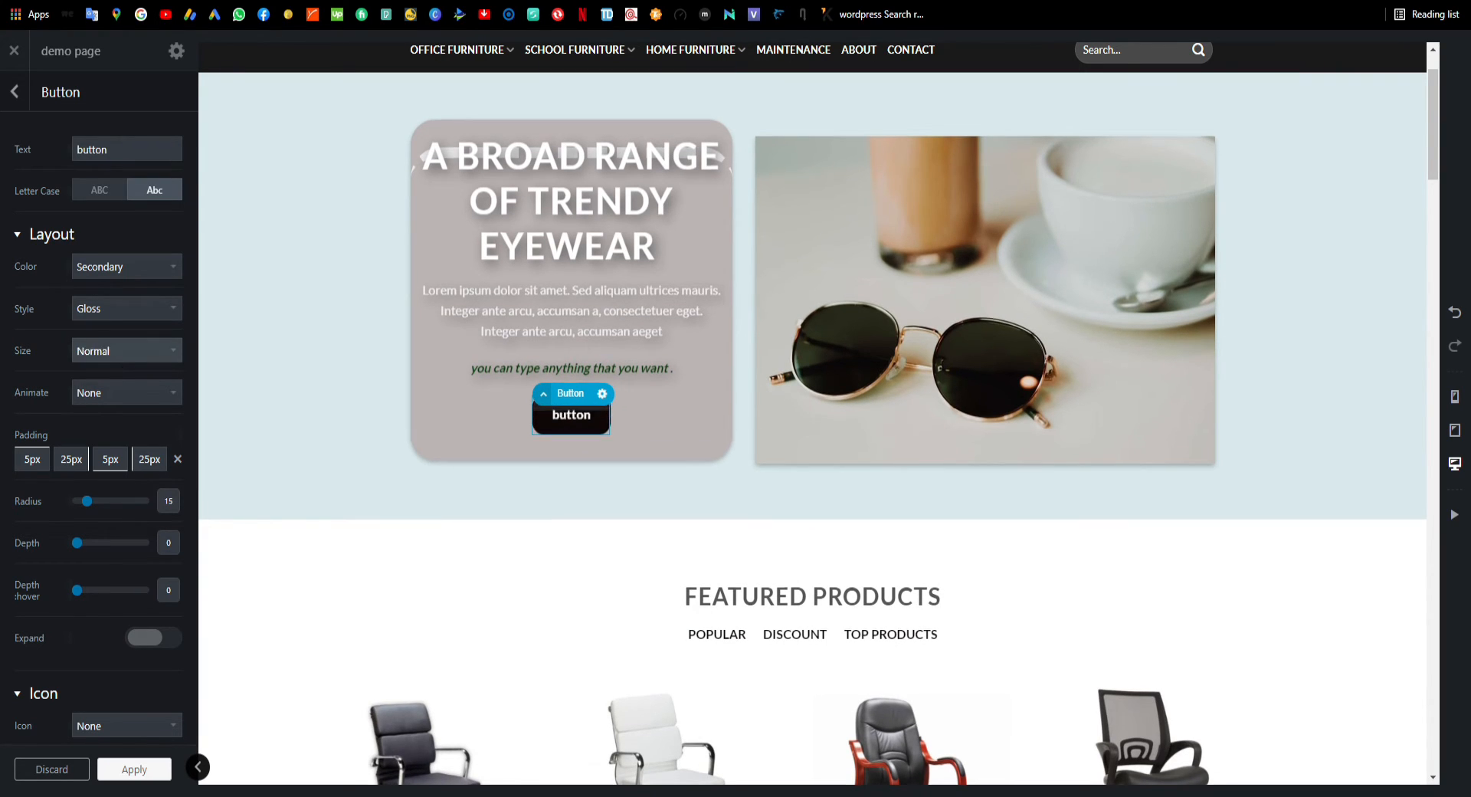
pyautogui.click(136, 362)
pyautogui.click(127, 457)
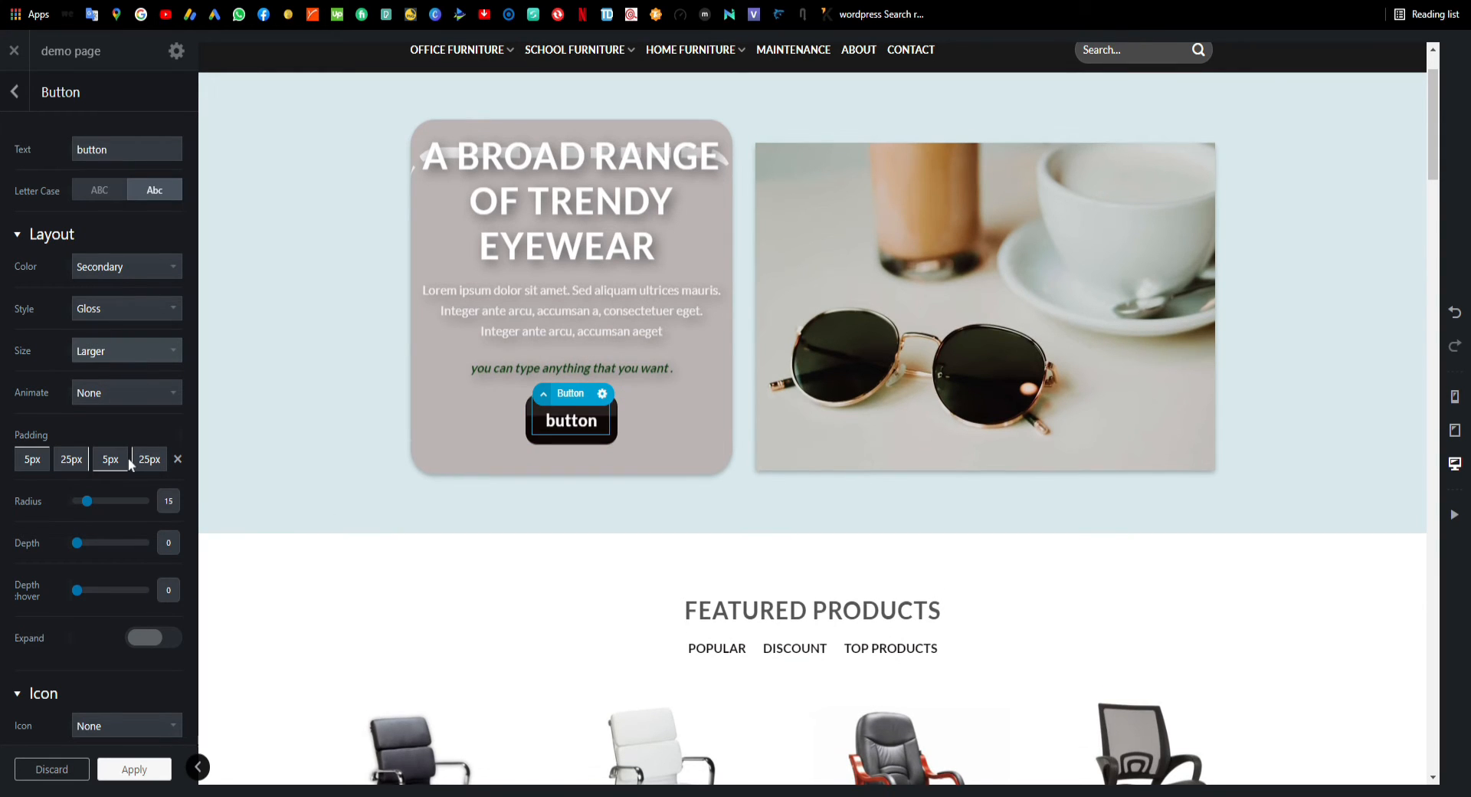
pyautogui.click(141, 346)
pyautogui.click(104, 431)
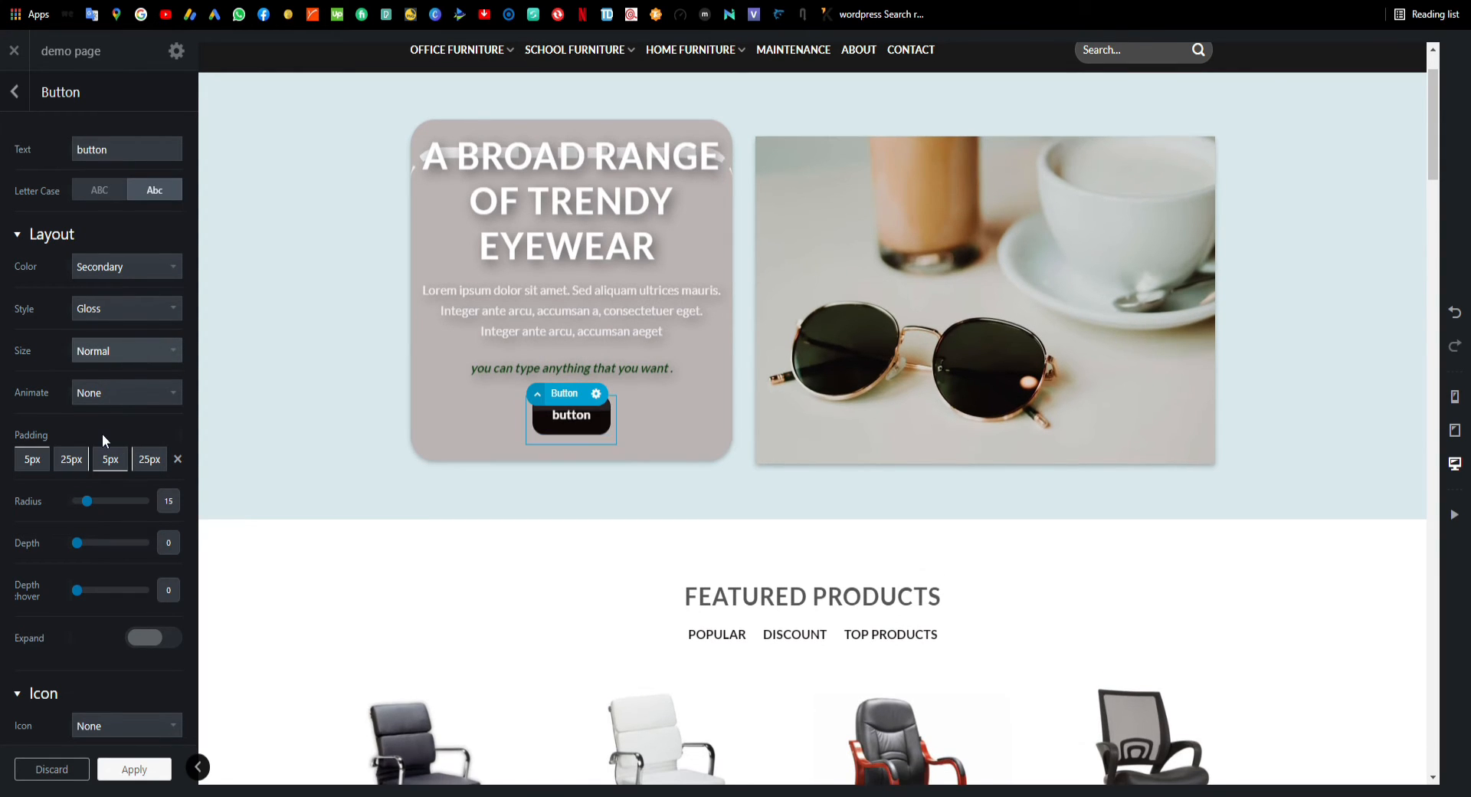
# Try paddings of 32, 61, 32 and 31 px with a radius of 99 on the hero button, then clear its padding
pyautogui.click(40, 459)
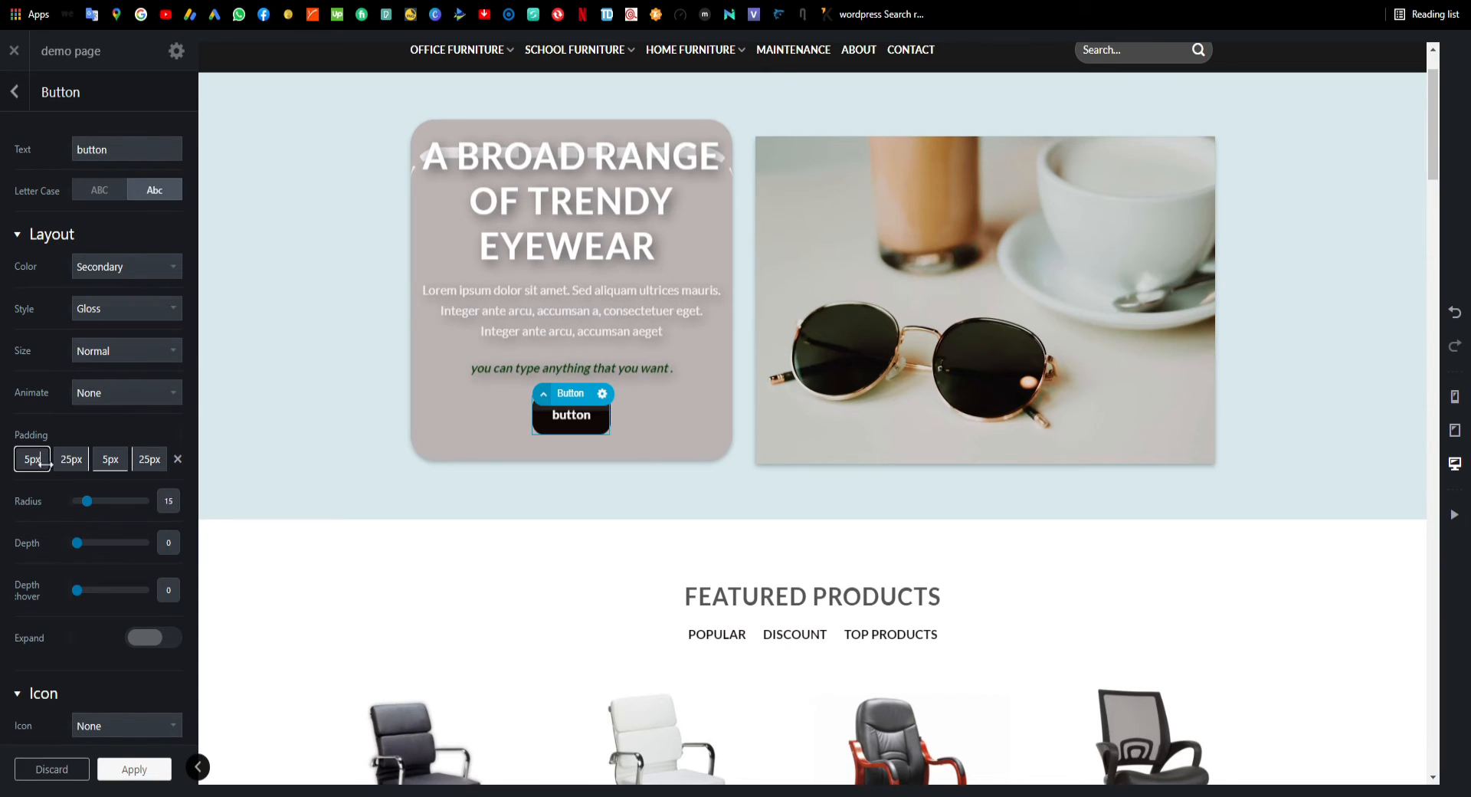
pyautogui.moveTo(40, 462); pyautogui.dragTo(164, 461)
pyautogui.click(154, 462)
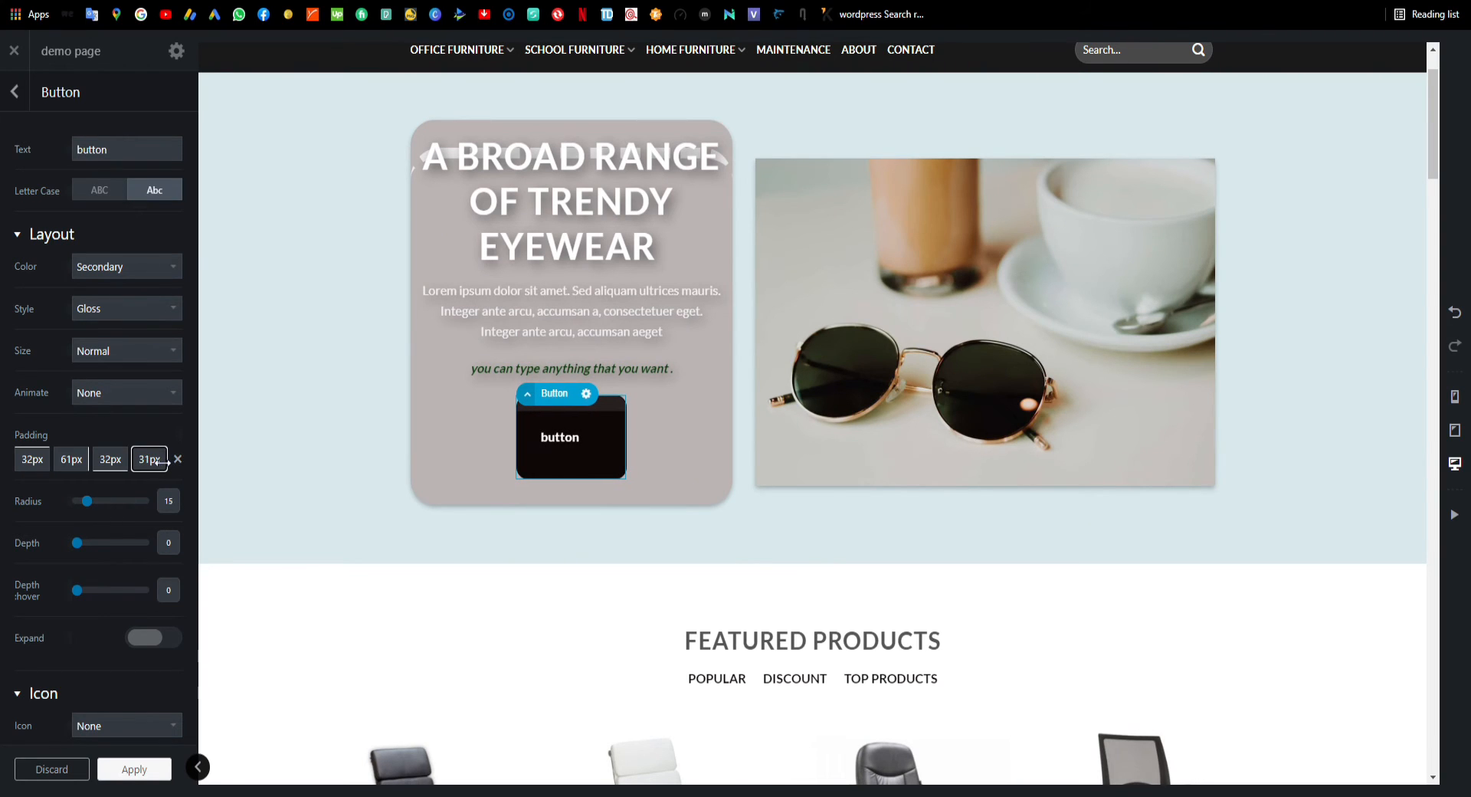
pyautogui.moveTo(90, 508); pyautogui.dragTo(161, 509)
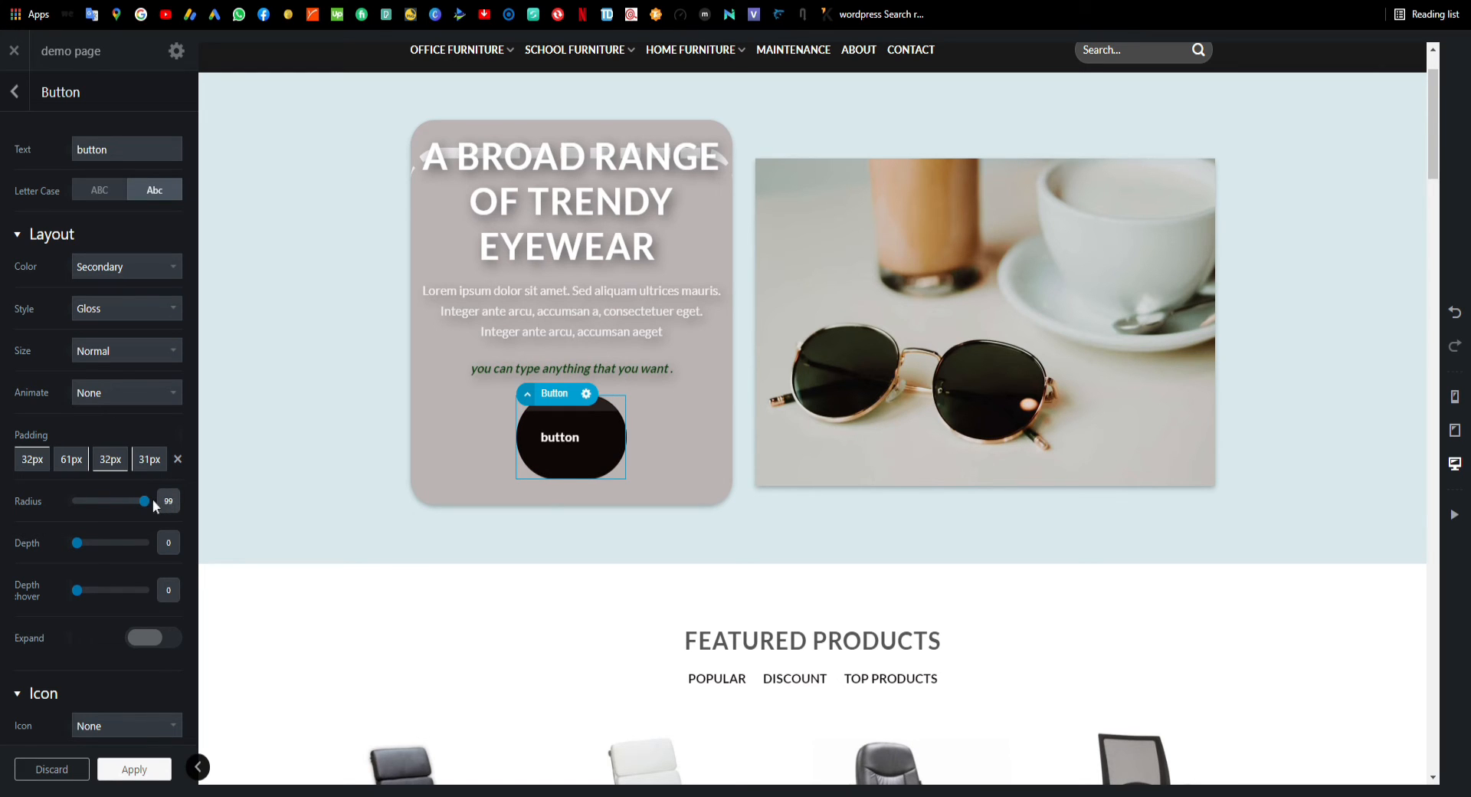
pyautogui.moveTo(32, 461); pyautogui.dragTo(7, 468)
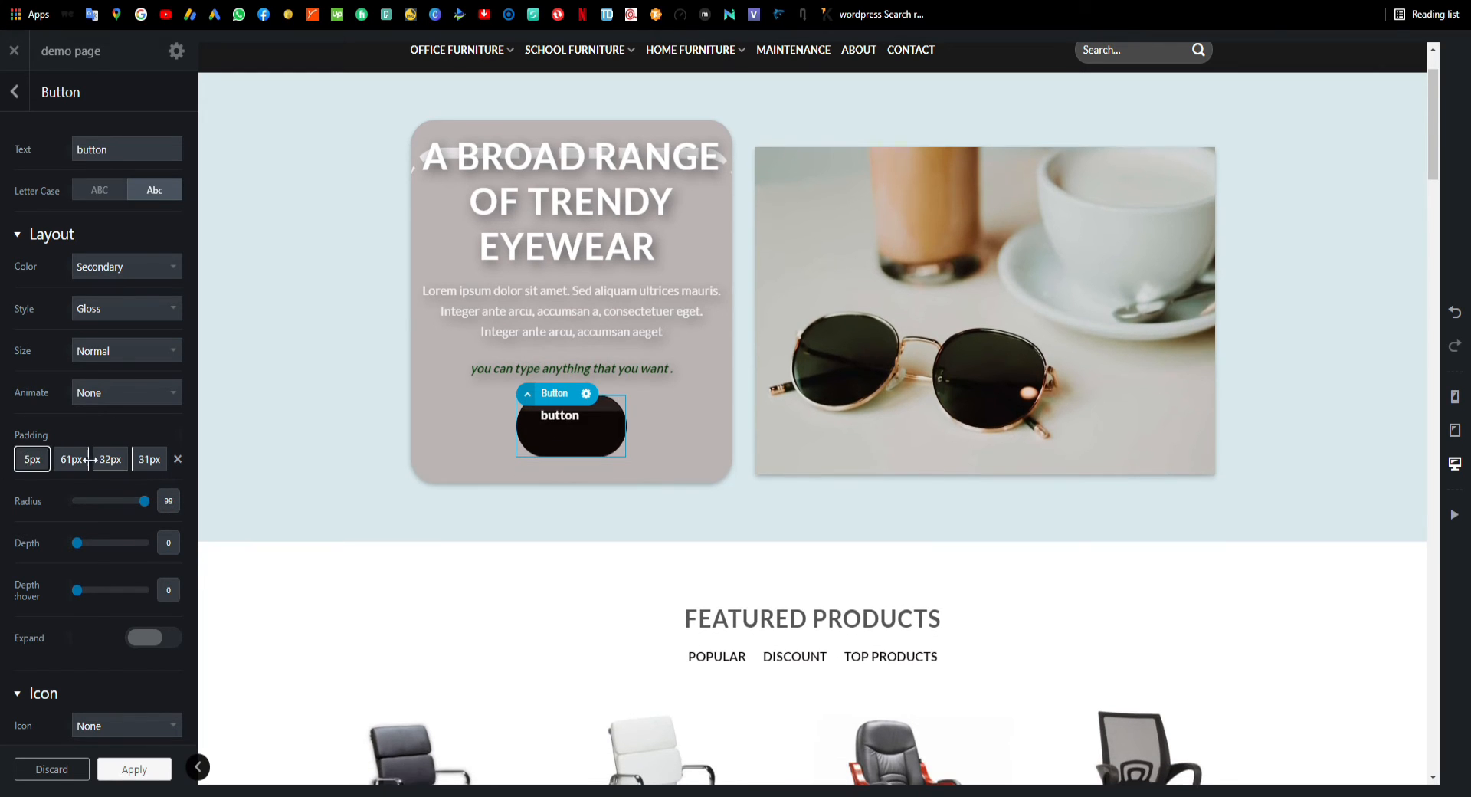
pyautogui.click(178, 460)
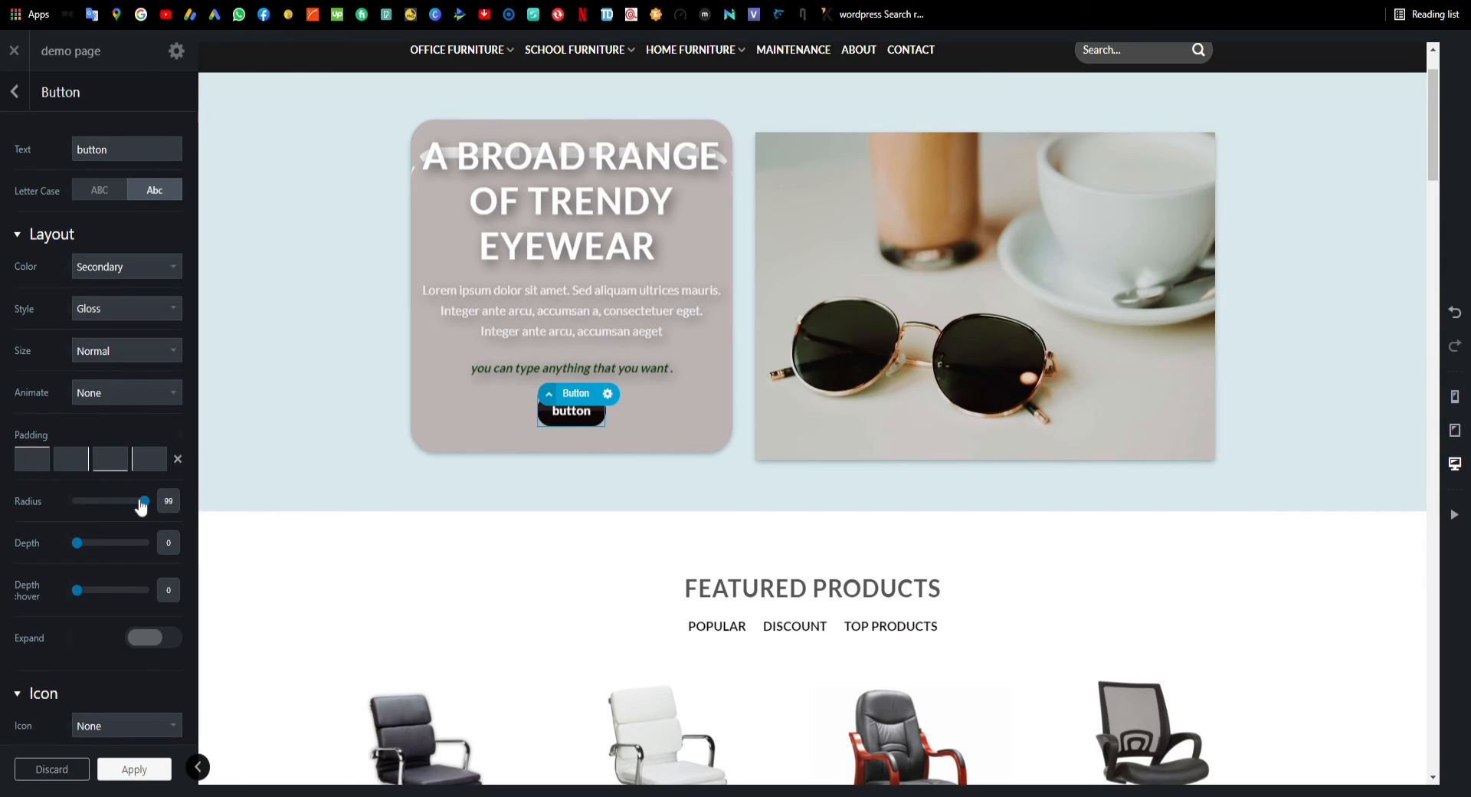
# Give the hero button a radius of 99 and a depth of 3, and enable its Expand option
pyautogui.moveTo(142, 505); pyautogui.dragTo(65, 507)
pyautogui.moveTo(80, 504); pyautogui.dragTo(240, 520)
pyautogui.moveTo(84, 545); pyautogui.dragTo(117, 551)
pyautogui.click(153, 644)
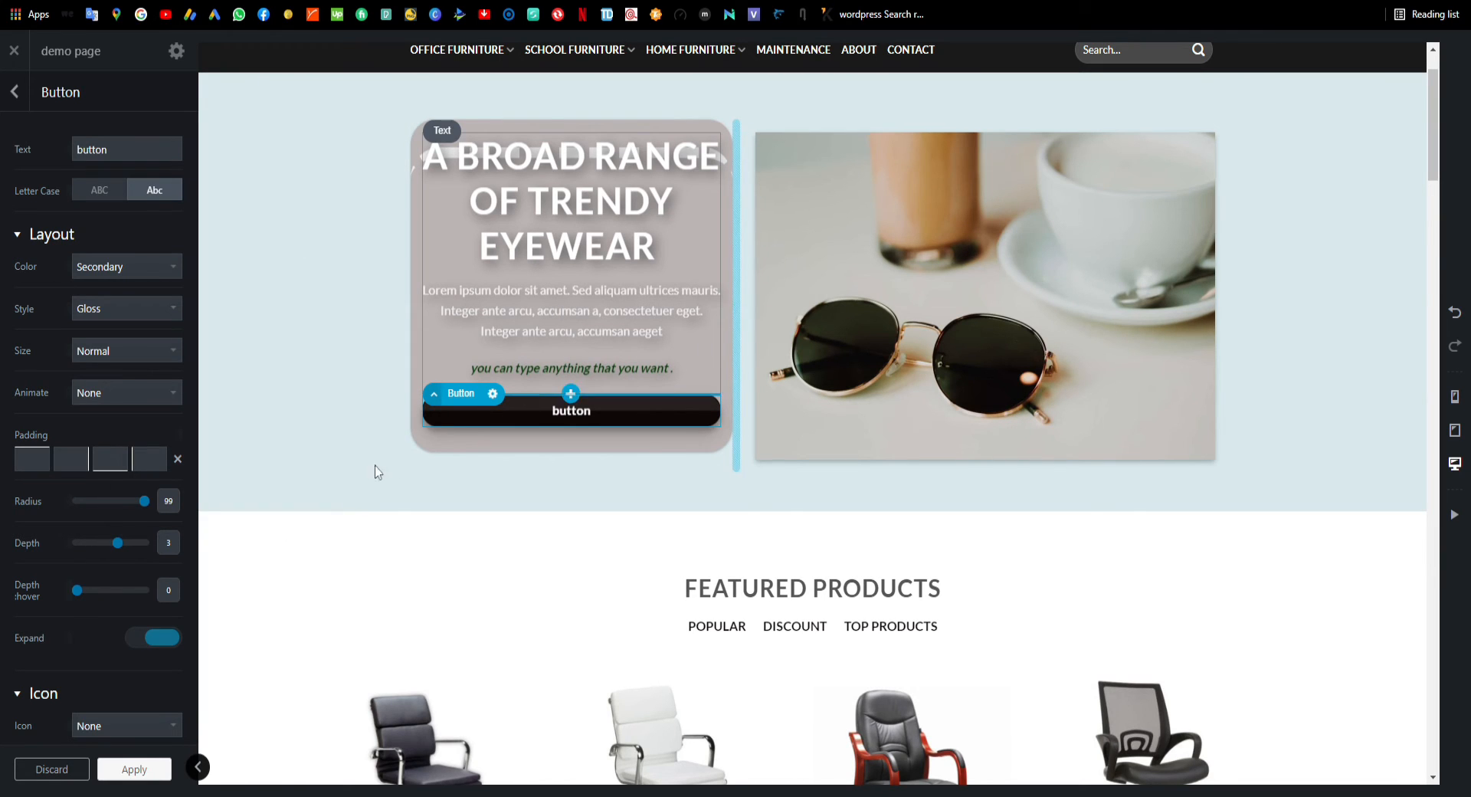
# Try the Arrow Left, Checkmark and Clock icons on the hero button
pyautogui.scroll(-3, 194, 588)
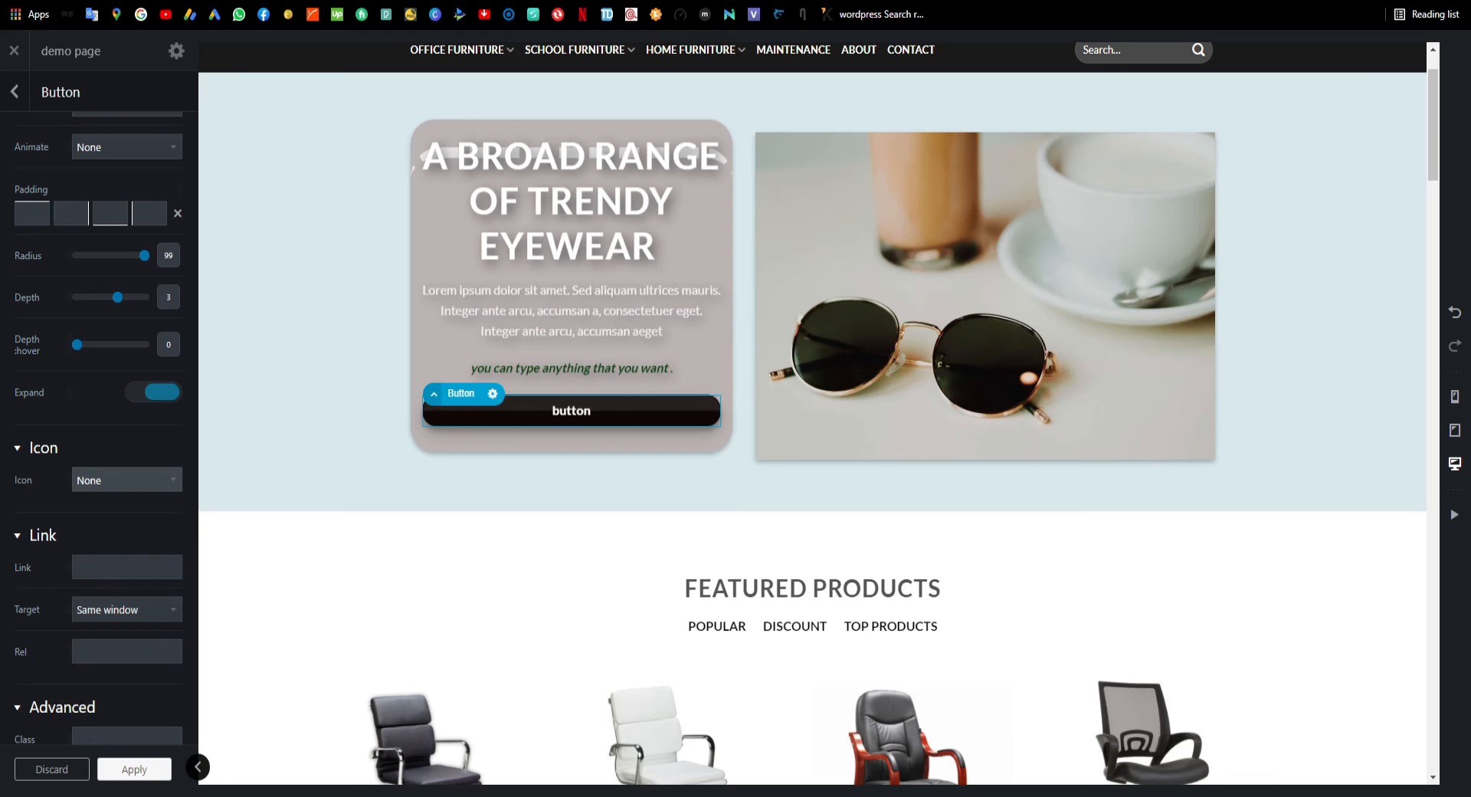
pyautogui.click(104, 515)
pyautogui.click(153, 489)
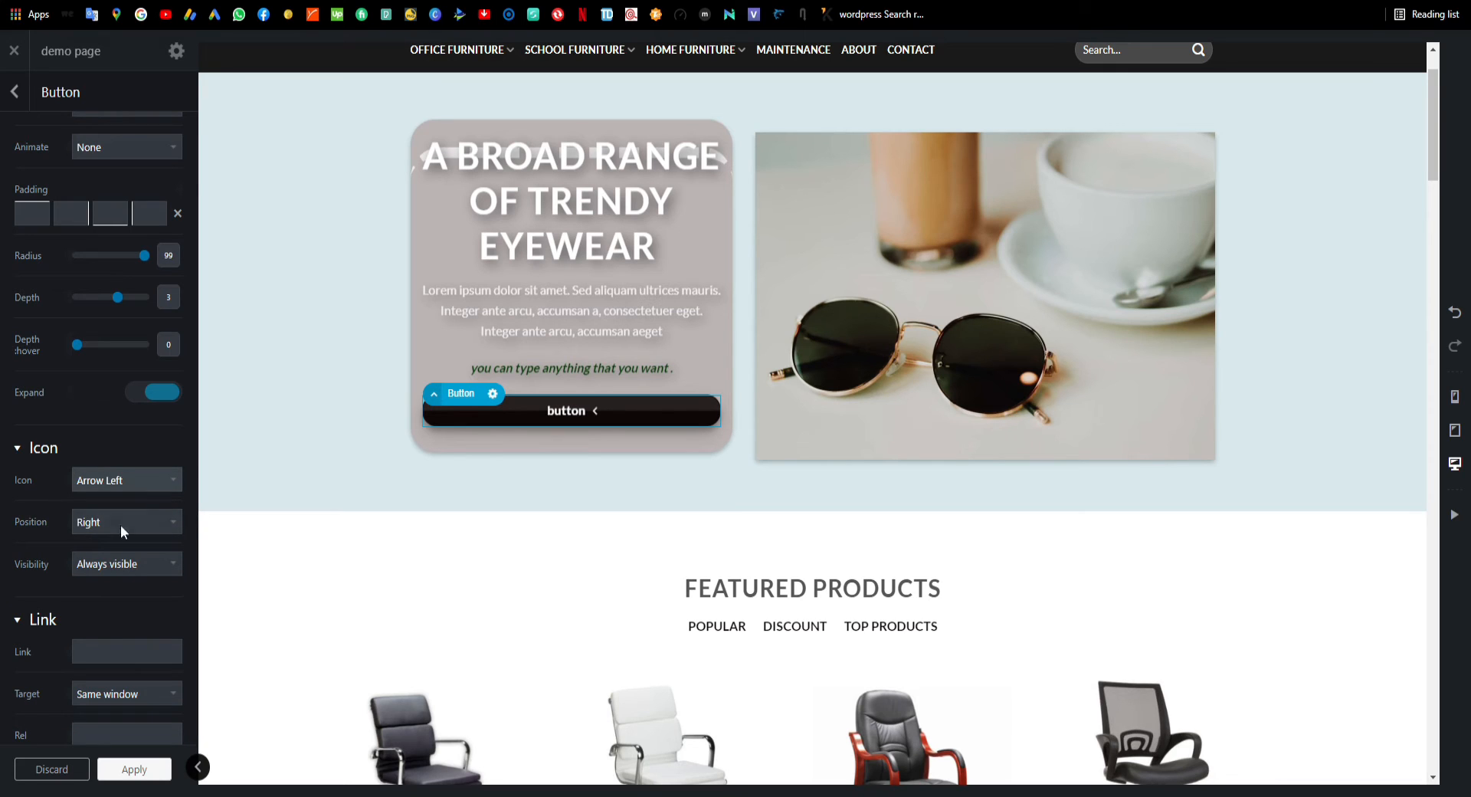
pyautogui.click(121, 524)
pyautogui.click(140, 487)
pyautogui.click(121, 537)
pyautogui.click(141, 486)
pyautogui.click(108, 555)
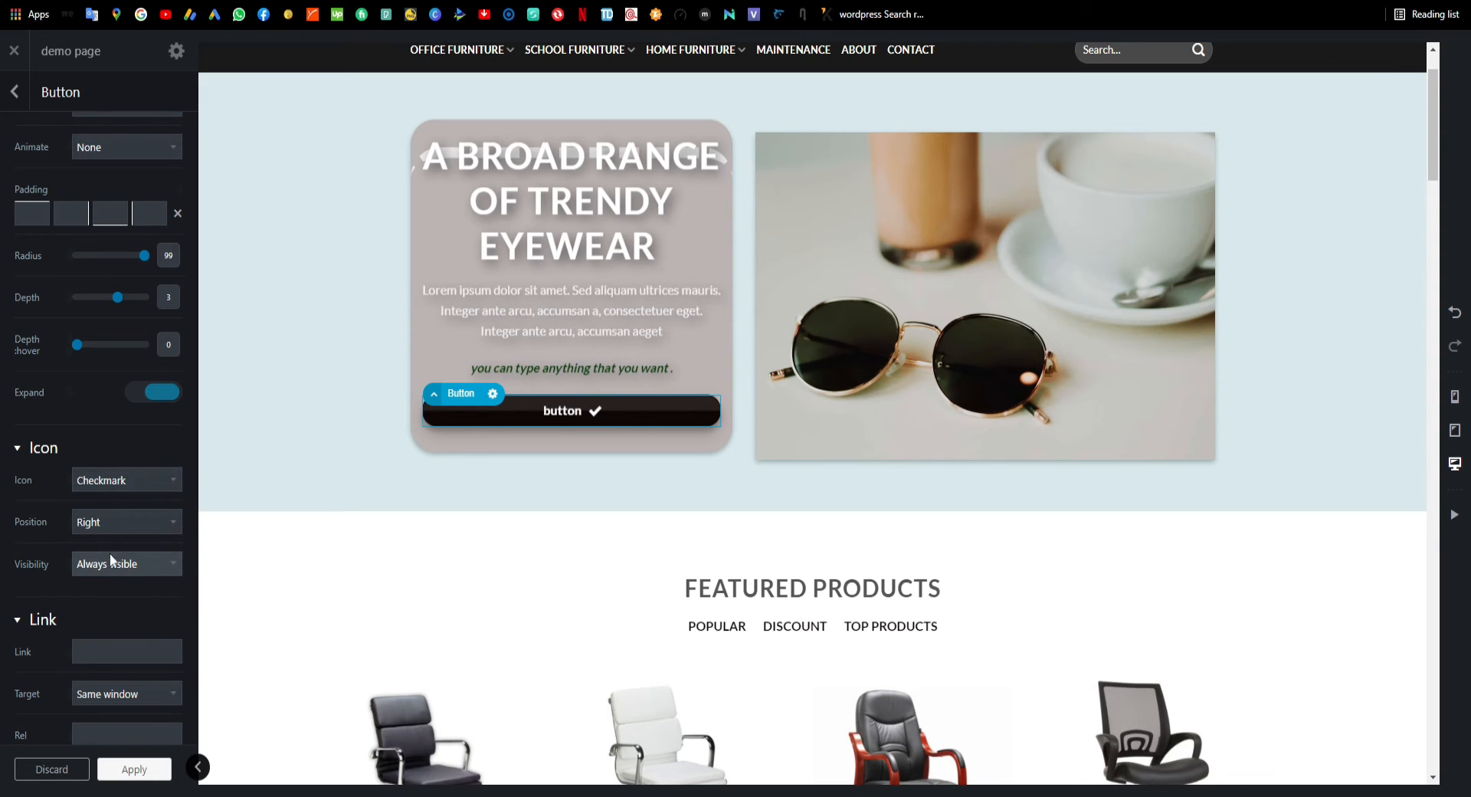
pyautogui.click(136, 493)
pyautogui.click(102, 572)
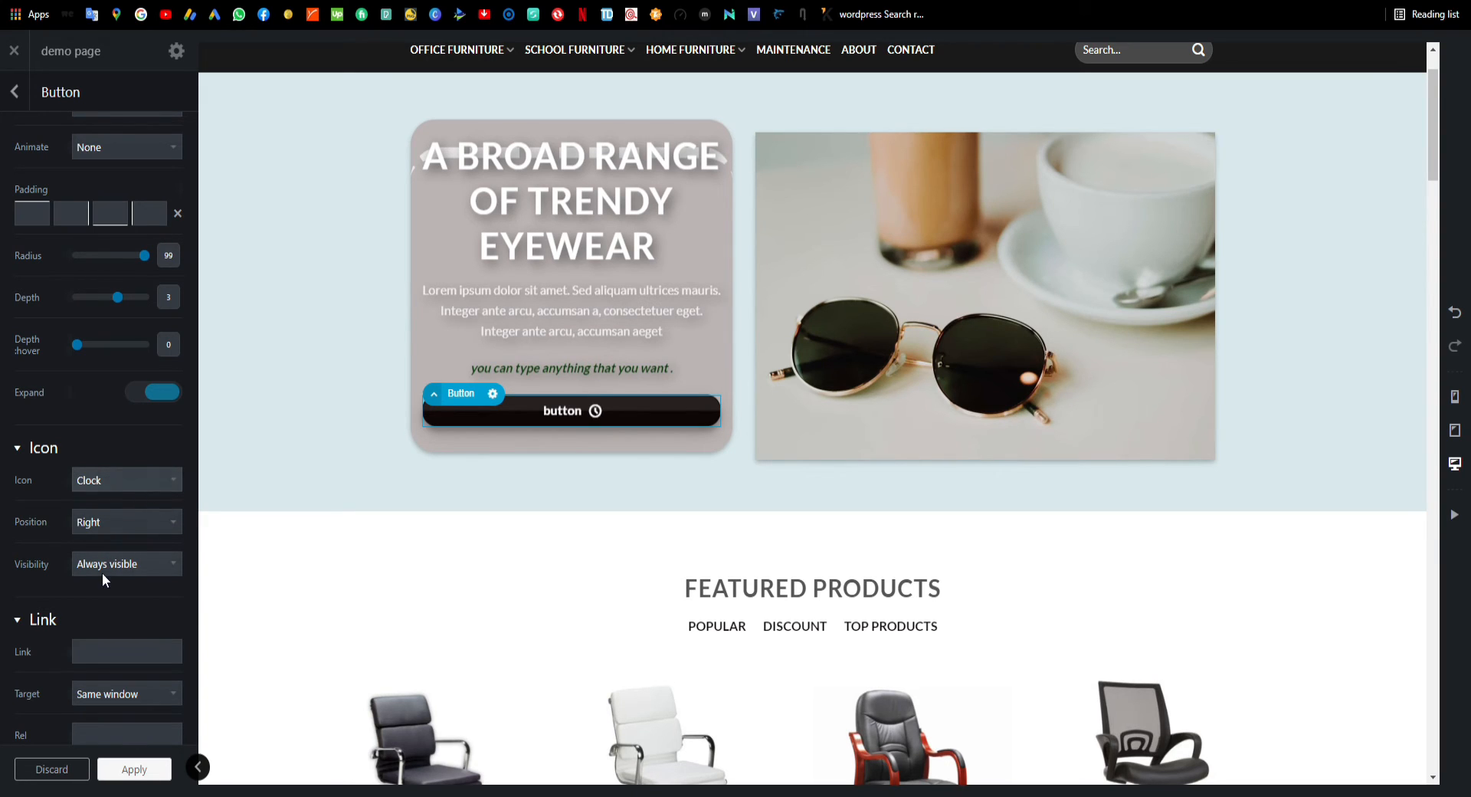
# Set the hero button's icon to Shopping Cart
pyautogui.click(141, 493)
pyautogui.click(104, 600)
pyautogui.click(145, 494)
pyautogui.click(98, 622)
pyautogui.click(107, 645)
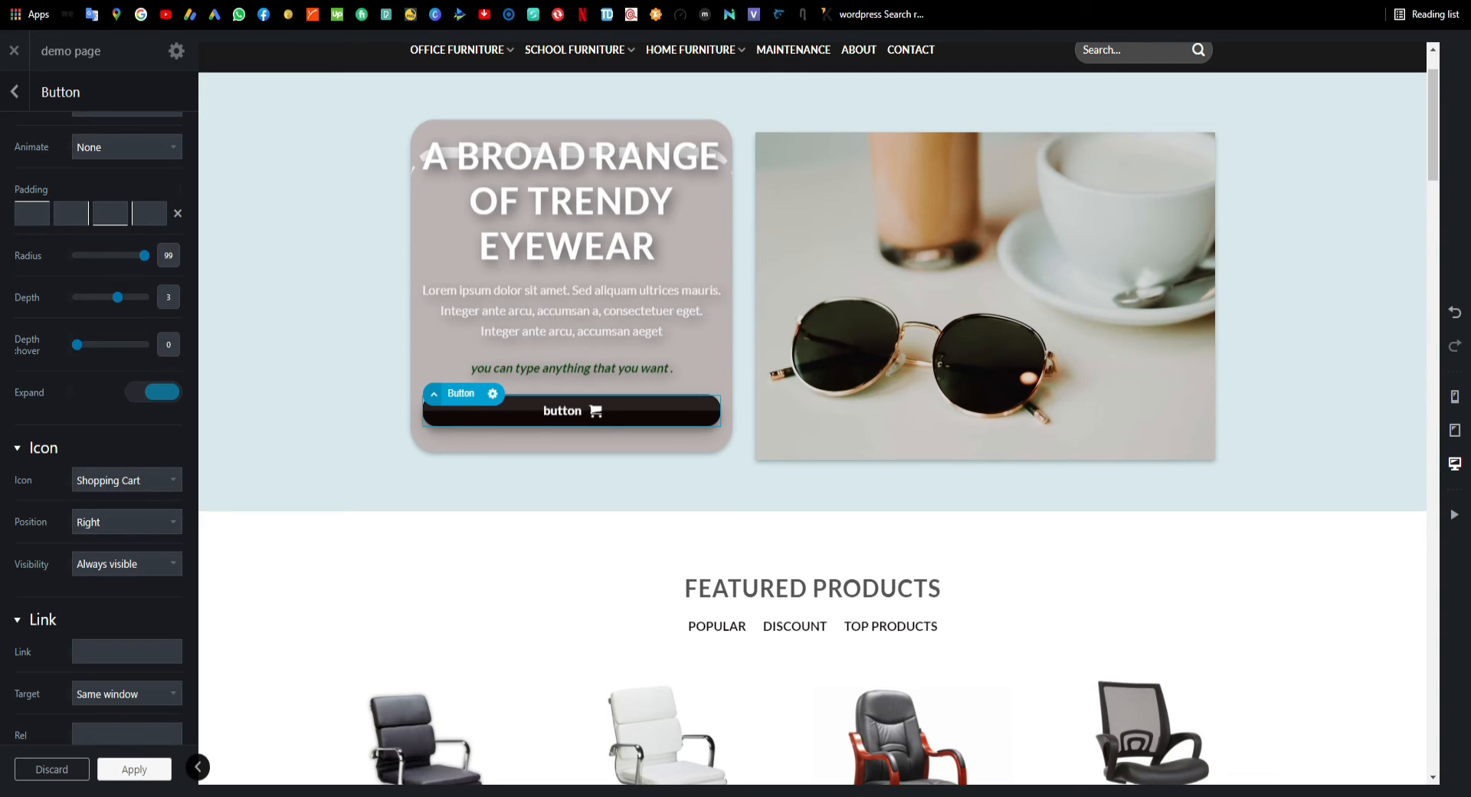
# Return to the page's element list, collapse the Hero section and select the expanded Products 1 section
pyautogui.click(14, 92)
pyautogui.click(46, 103)
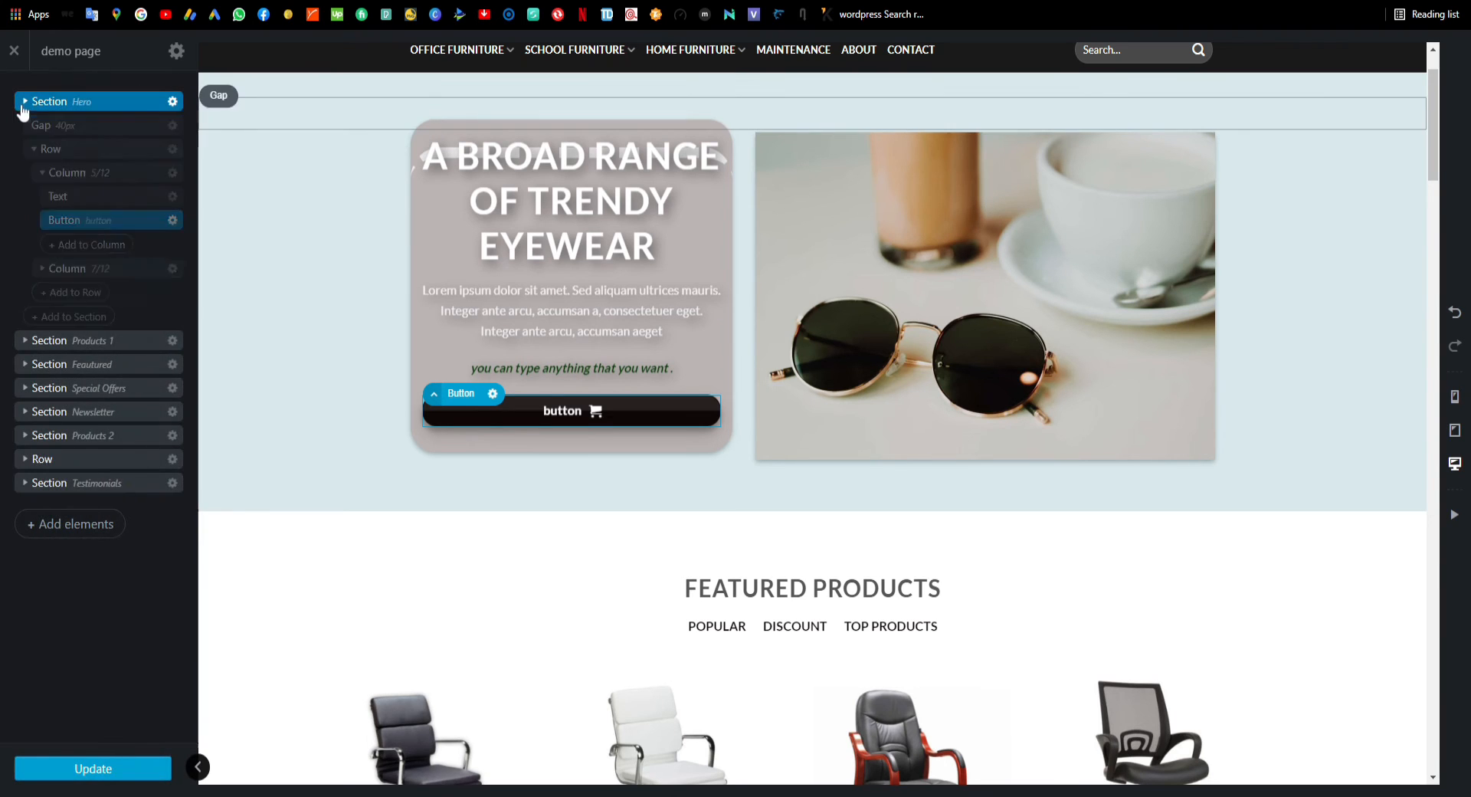
pyautogui.click(24, 102)
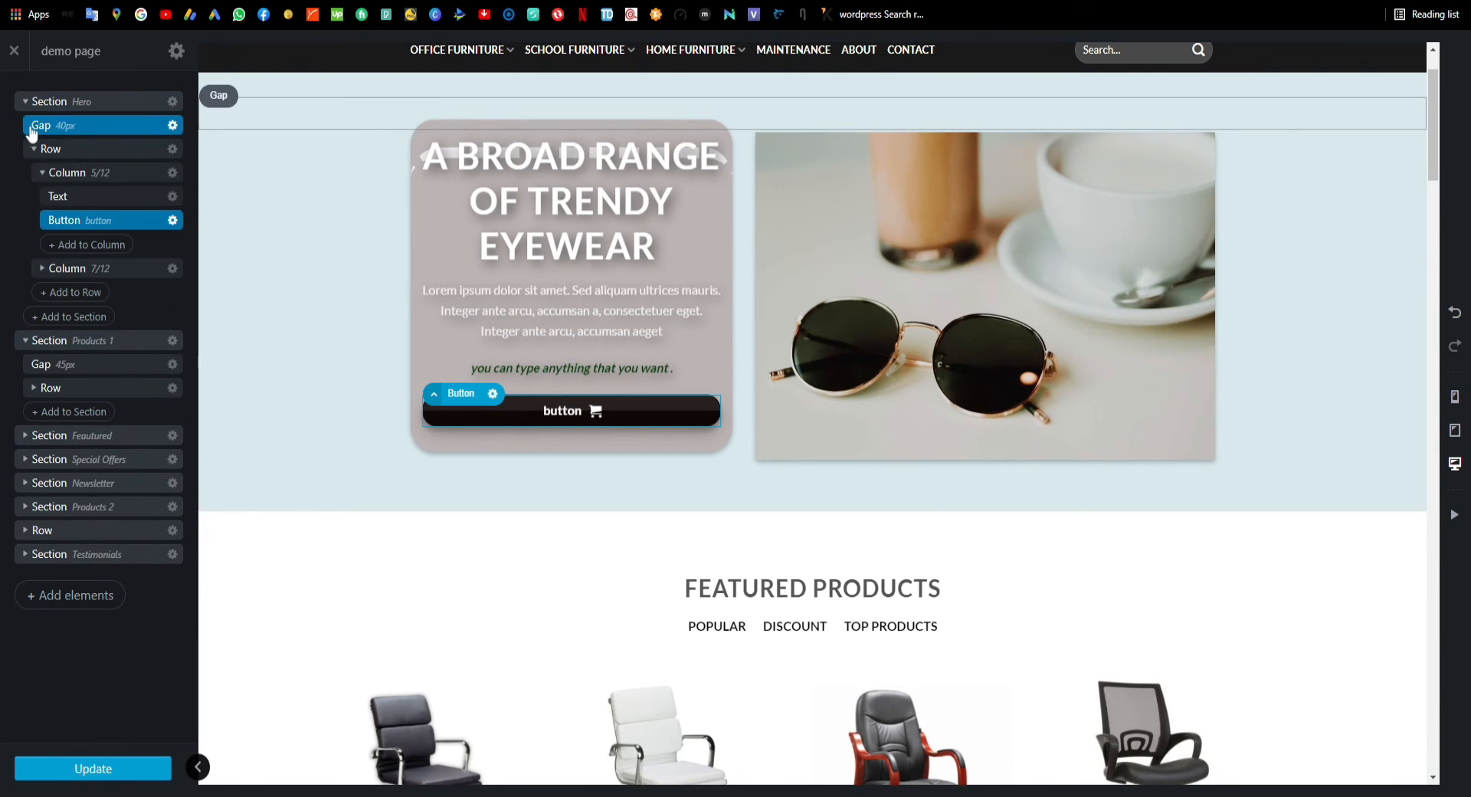
pyautogui.click(23, 105)
pyautogui.click(65, 129)
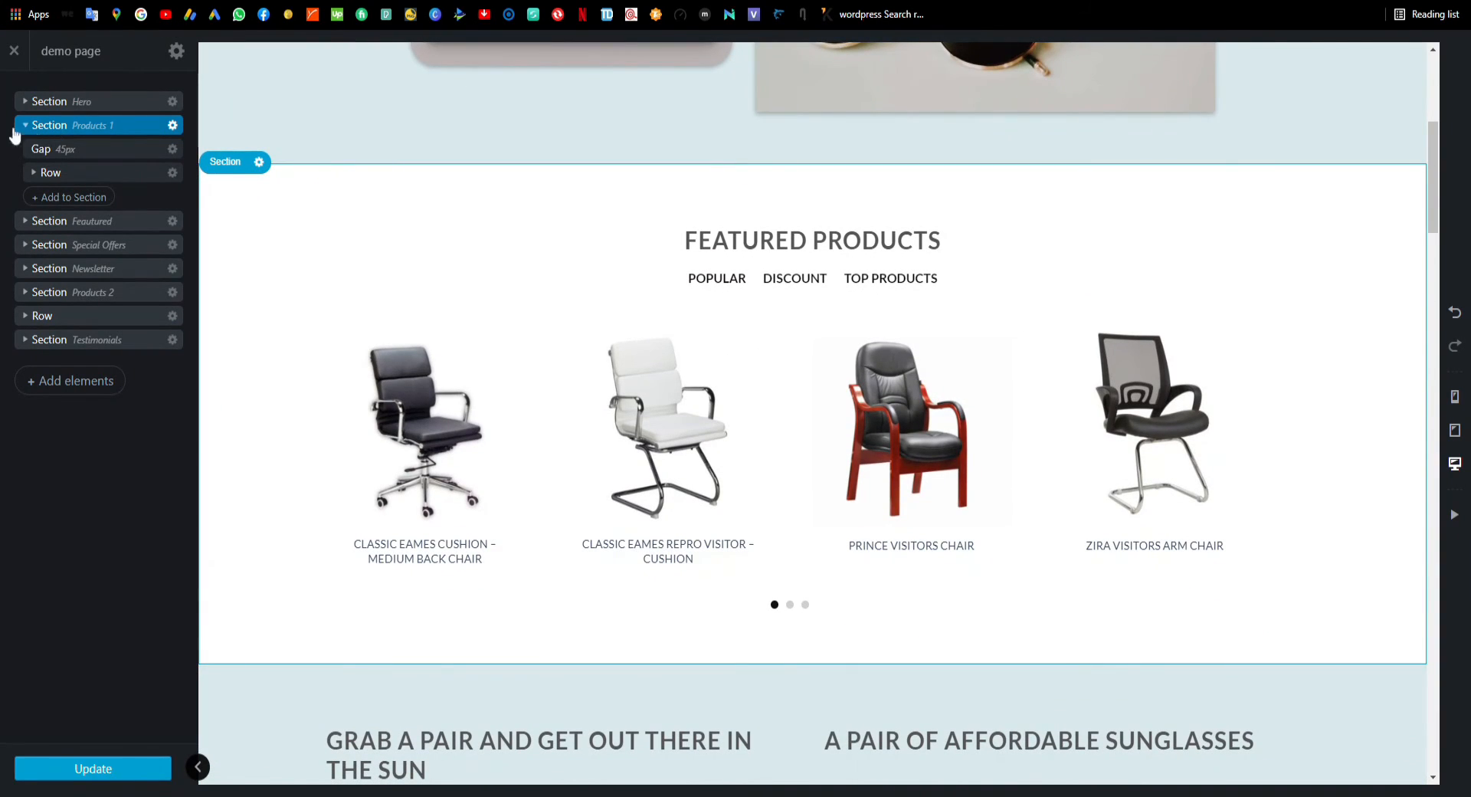
# Expand the row and column of the Products 1 section and open the settings of its Products element
pyautogui.click(44, 173)
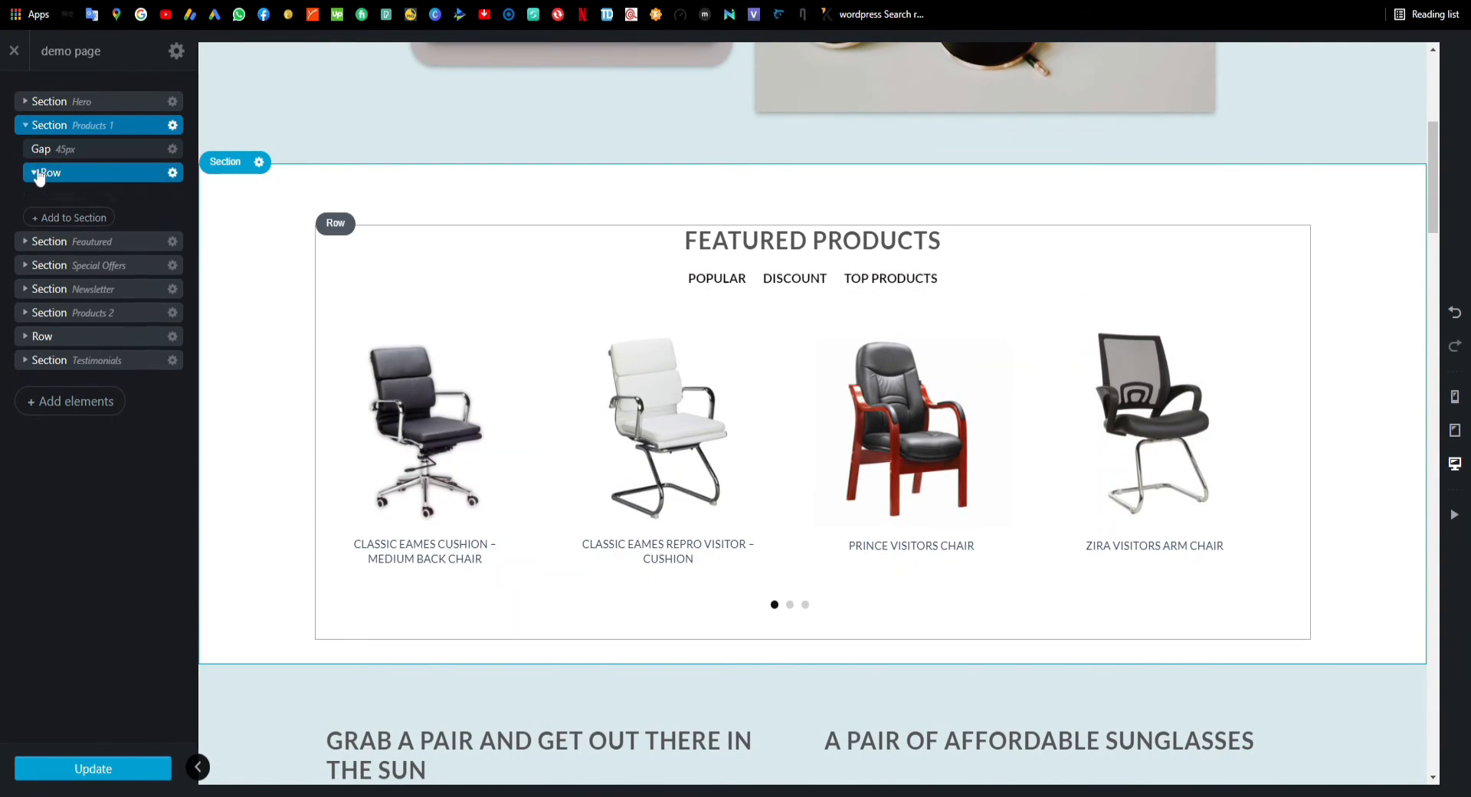
pyautogui.click(42, 199)
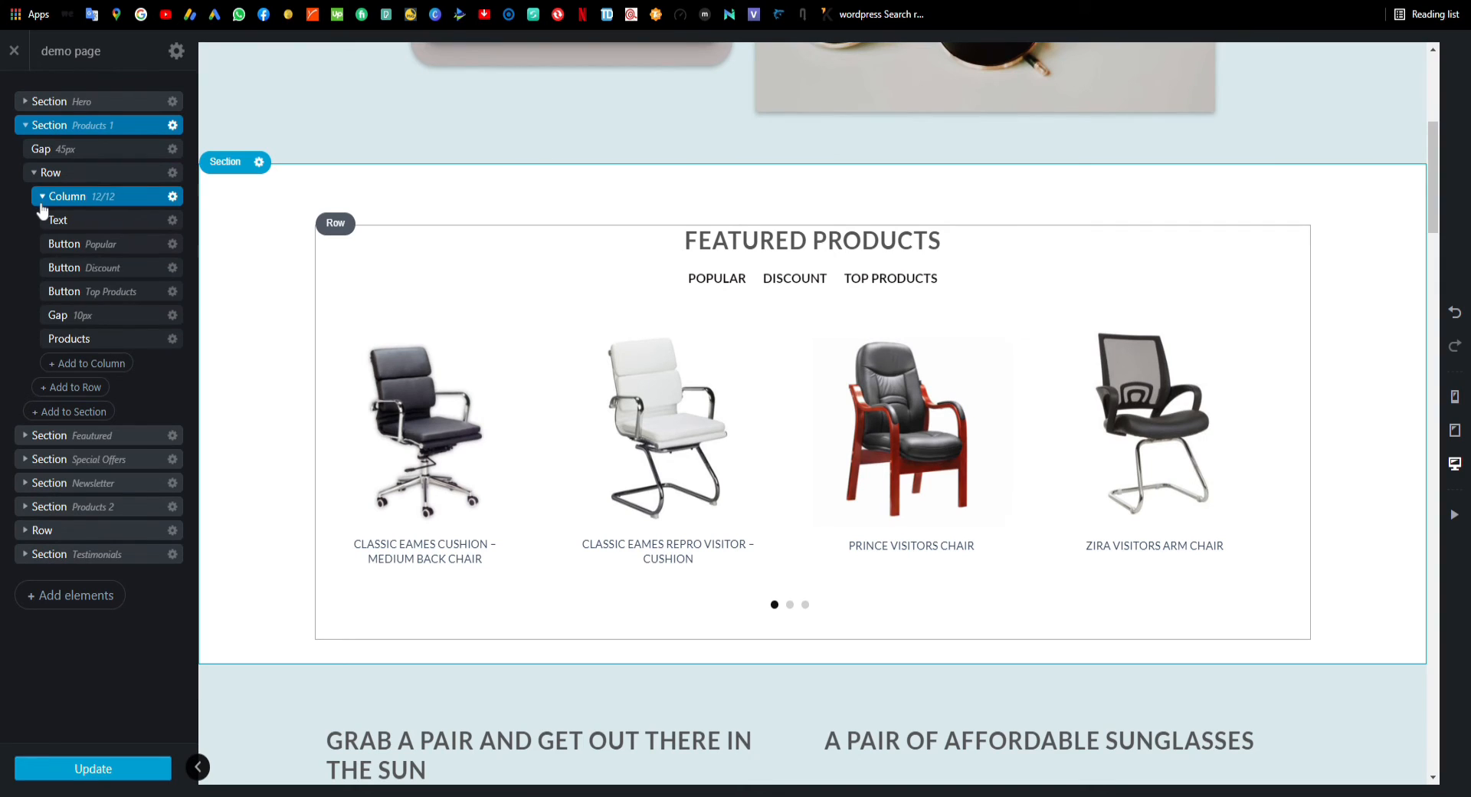
pyautogui.click(69, 339)
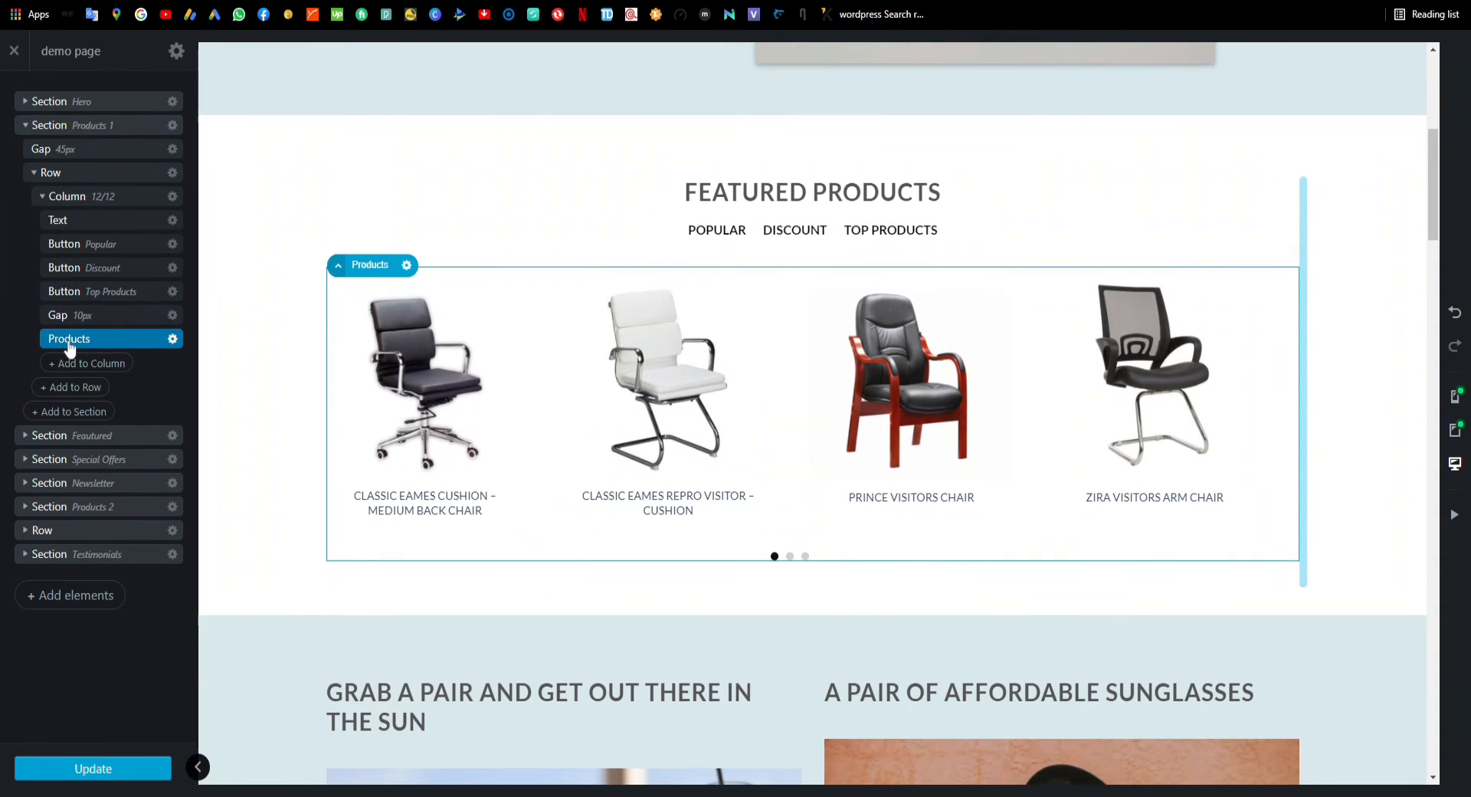
pyautogui.click(69, 339)
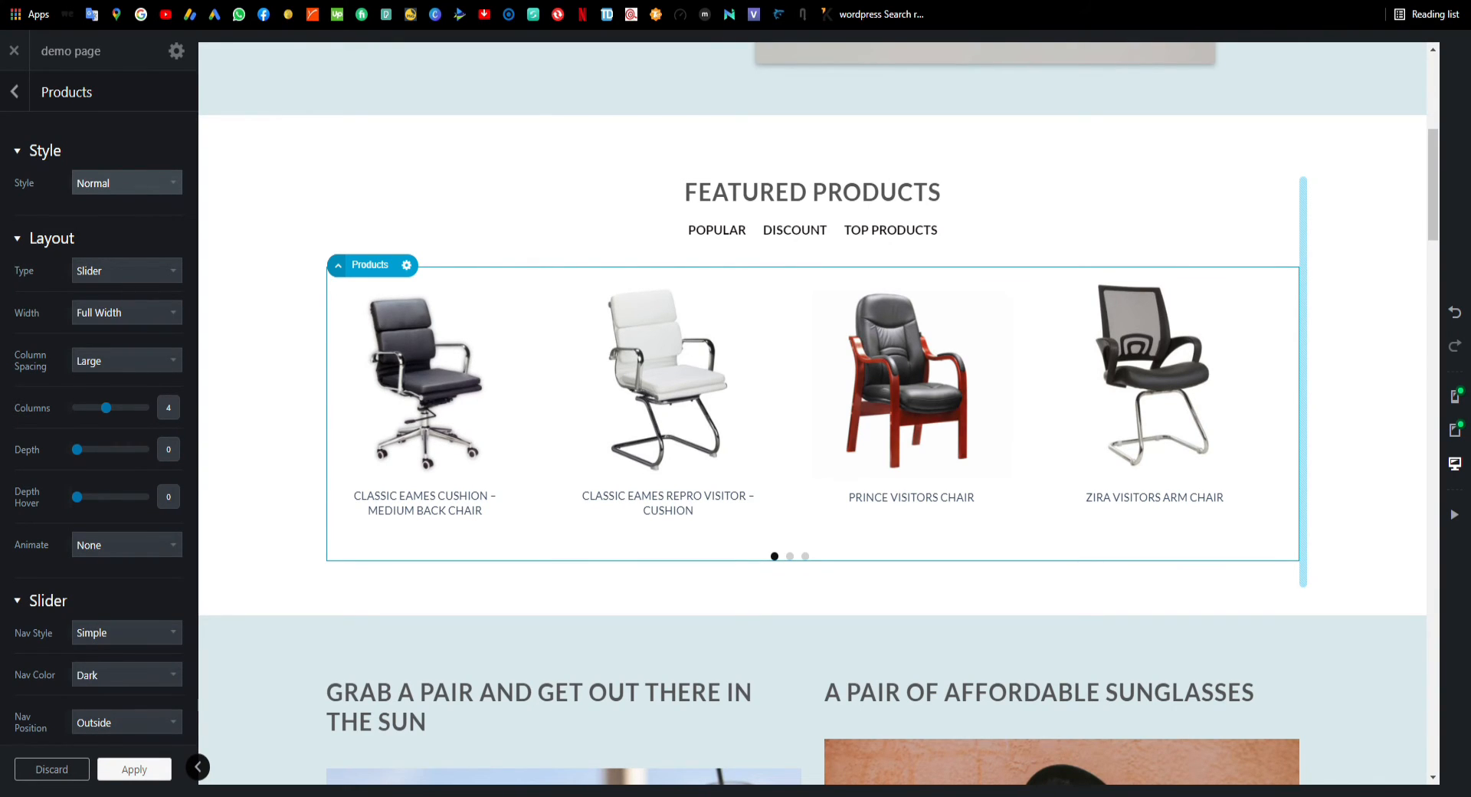
# Try the Vertical, Label and Overlay styles on the featured products, then return the style to Normal
pyautogui.click(115, 271)
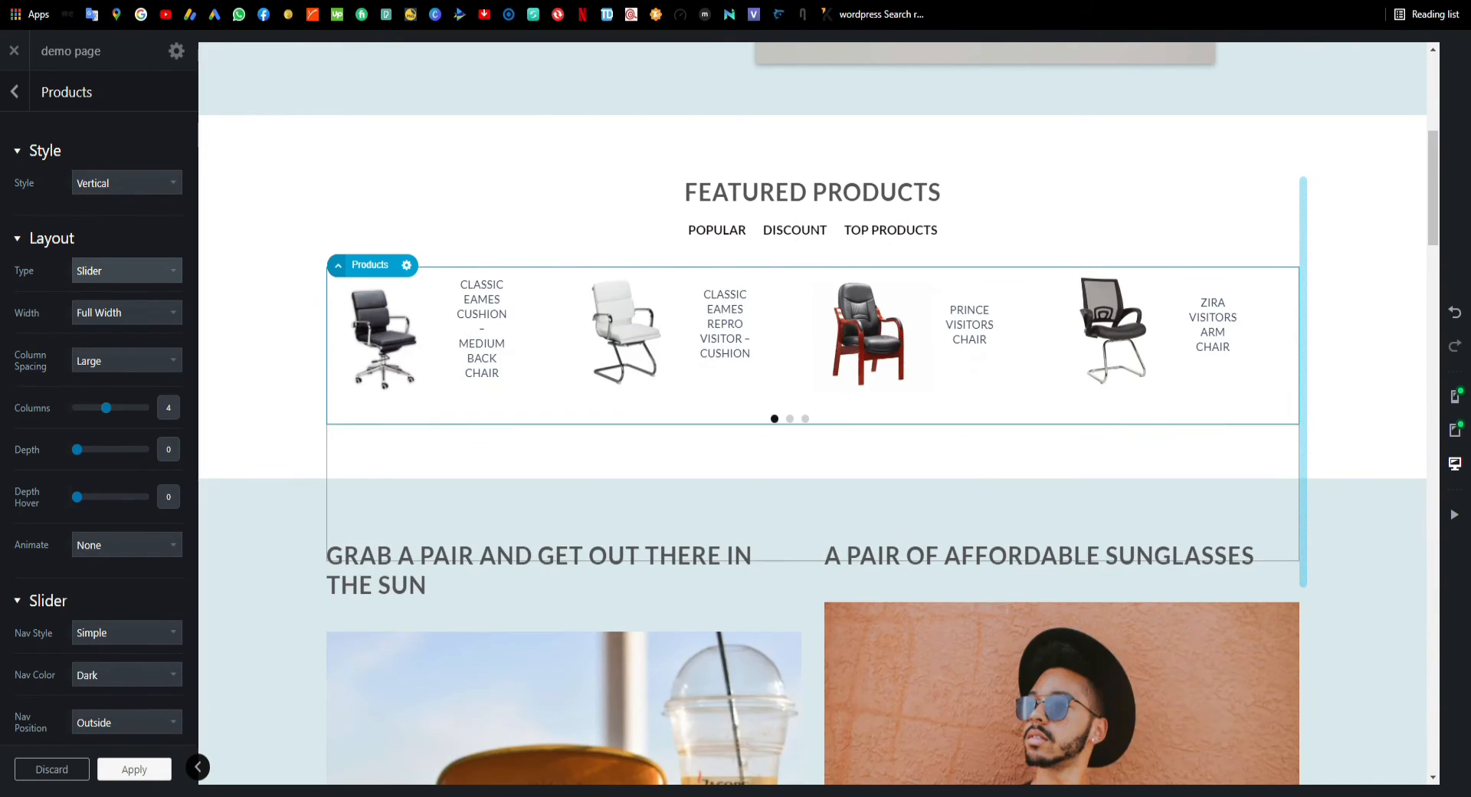
pyautogui.click(107, 187)
pyautogui.click(100, 291)
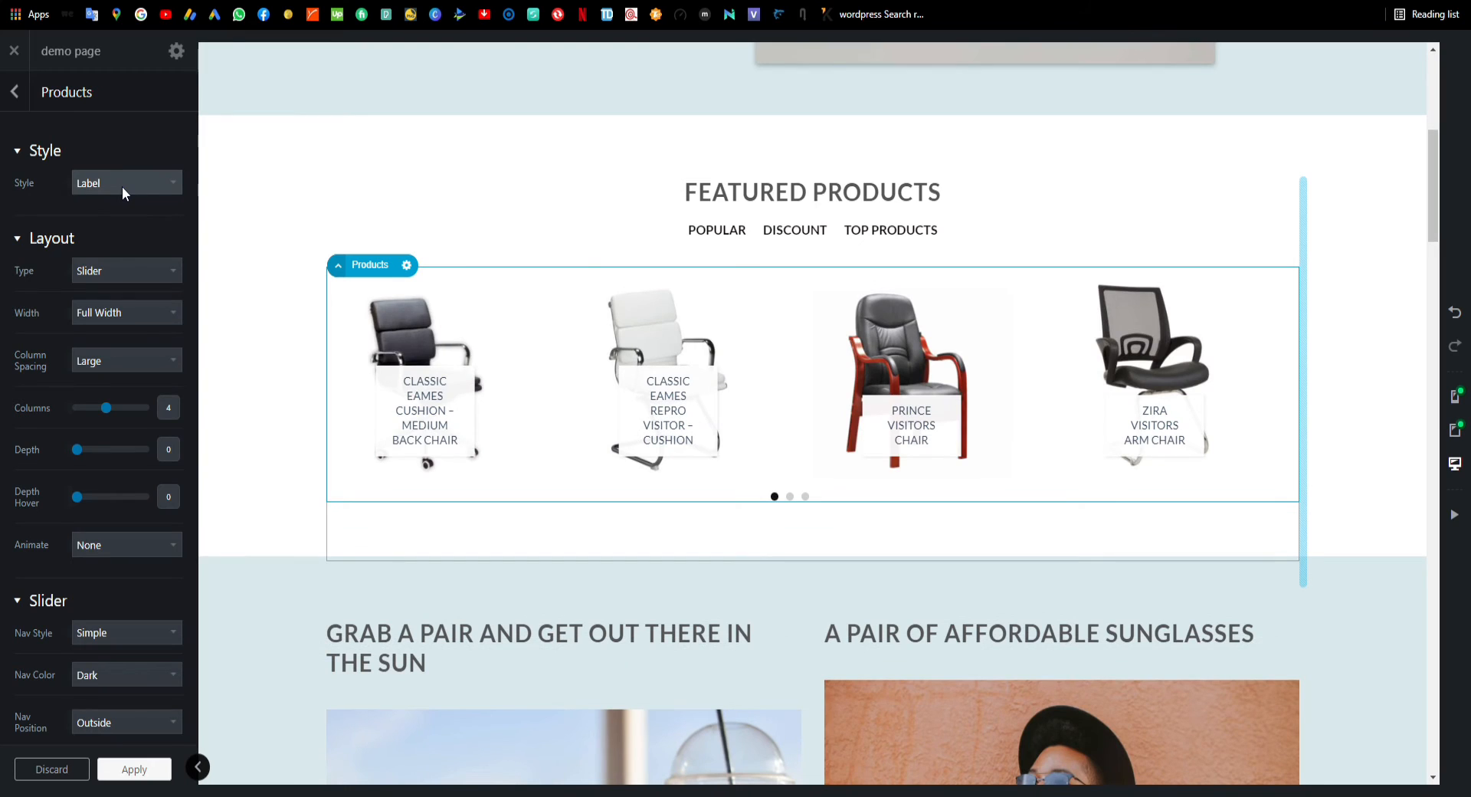
pyautogui.click(122, 187)
pyautogui.click(113, 252)
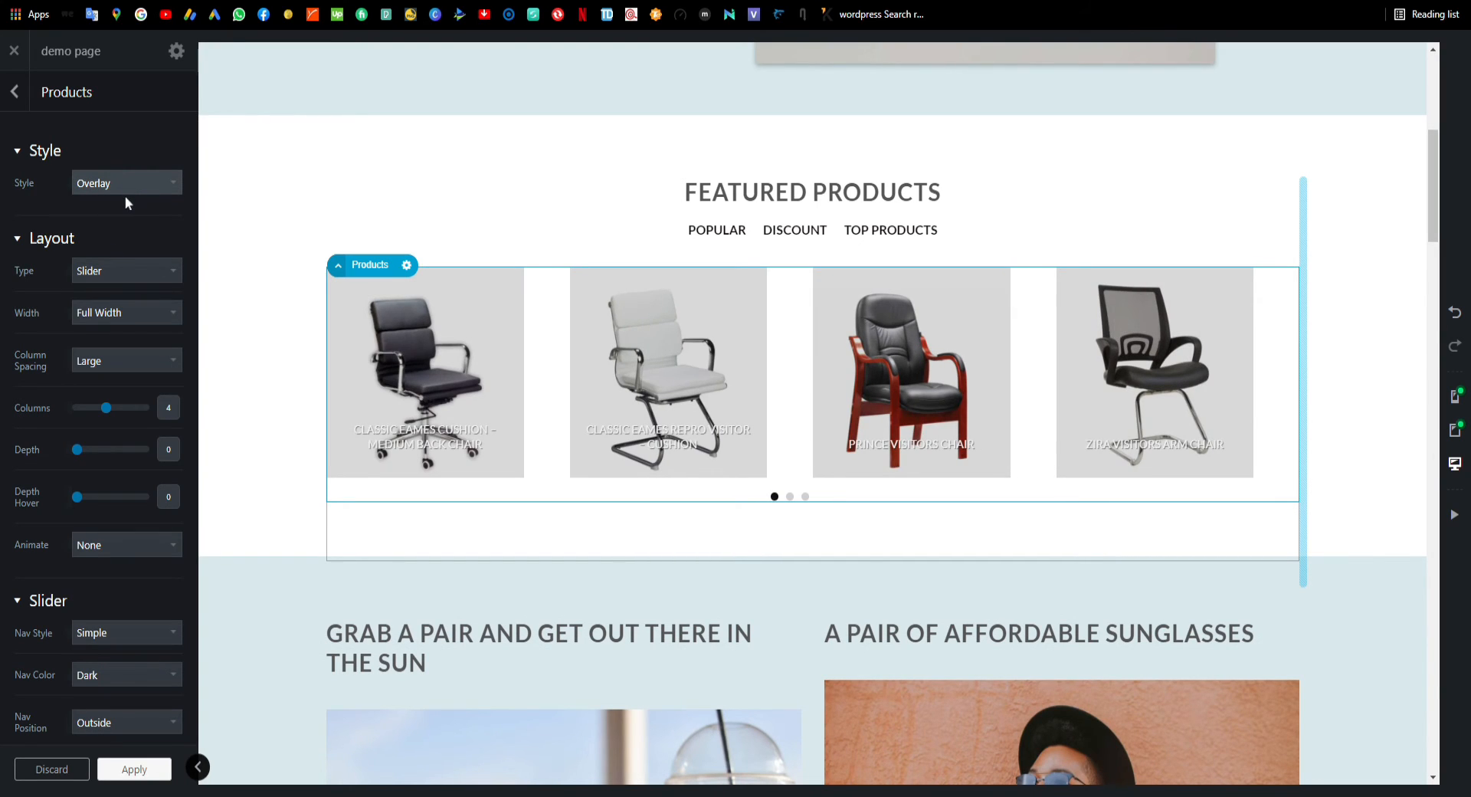
pyautogui.click(126, 200)
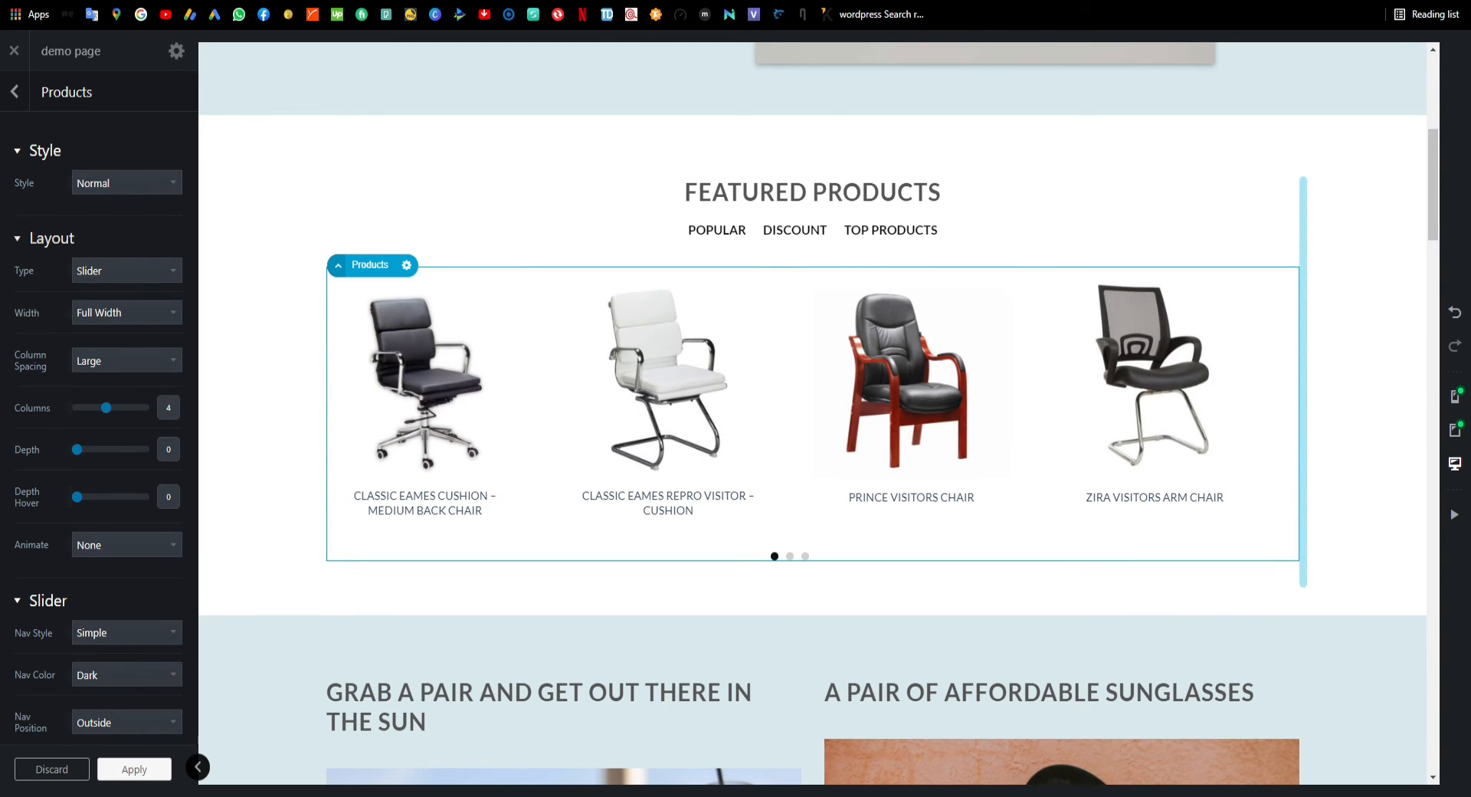
# Set the featured products' layout type to Row and look over the product grid
pyautogui.click(117, 277)
pyautogui.click(108, 315)
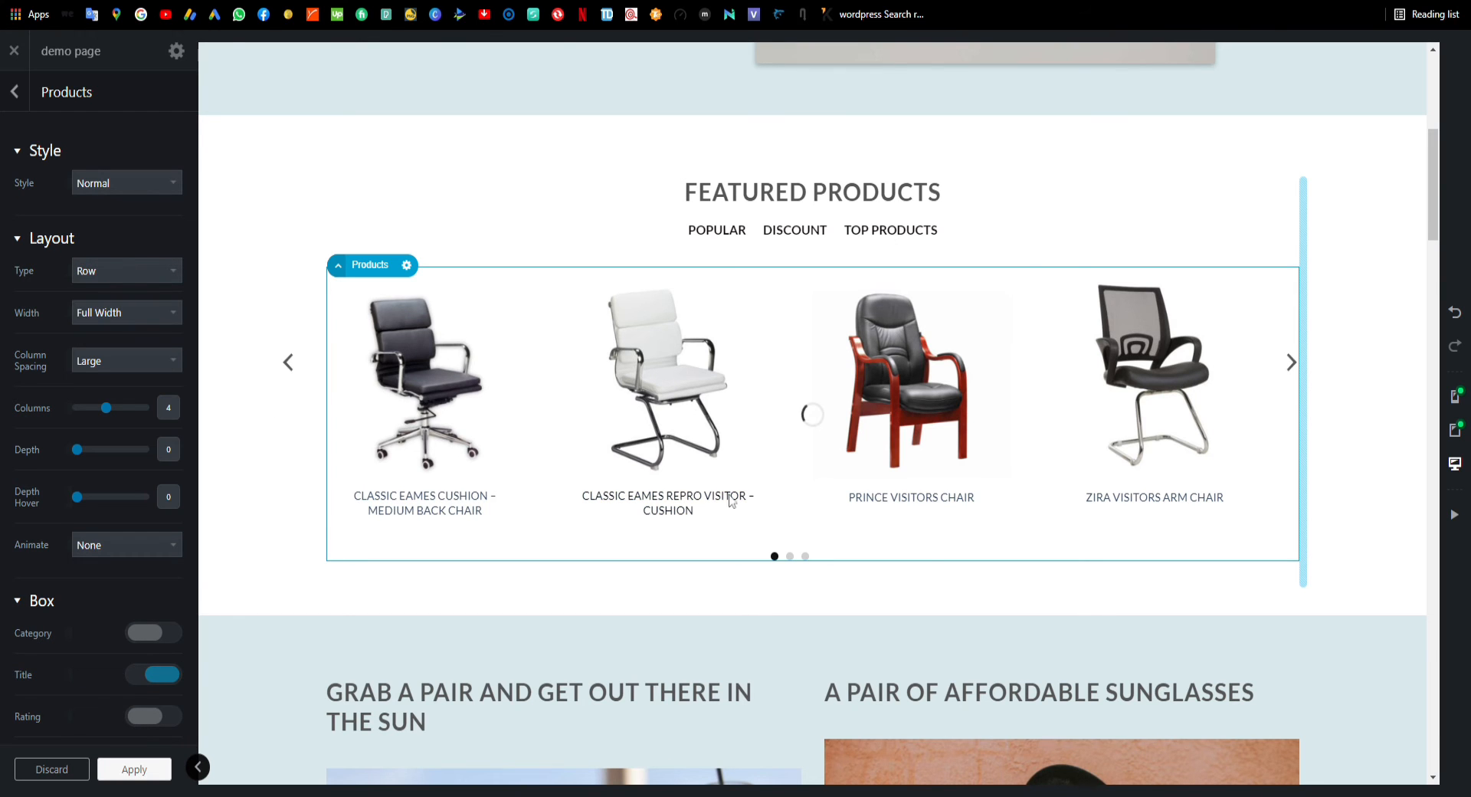
pyautogui.scroll(-4, 725, 716)
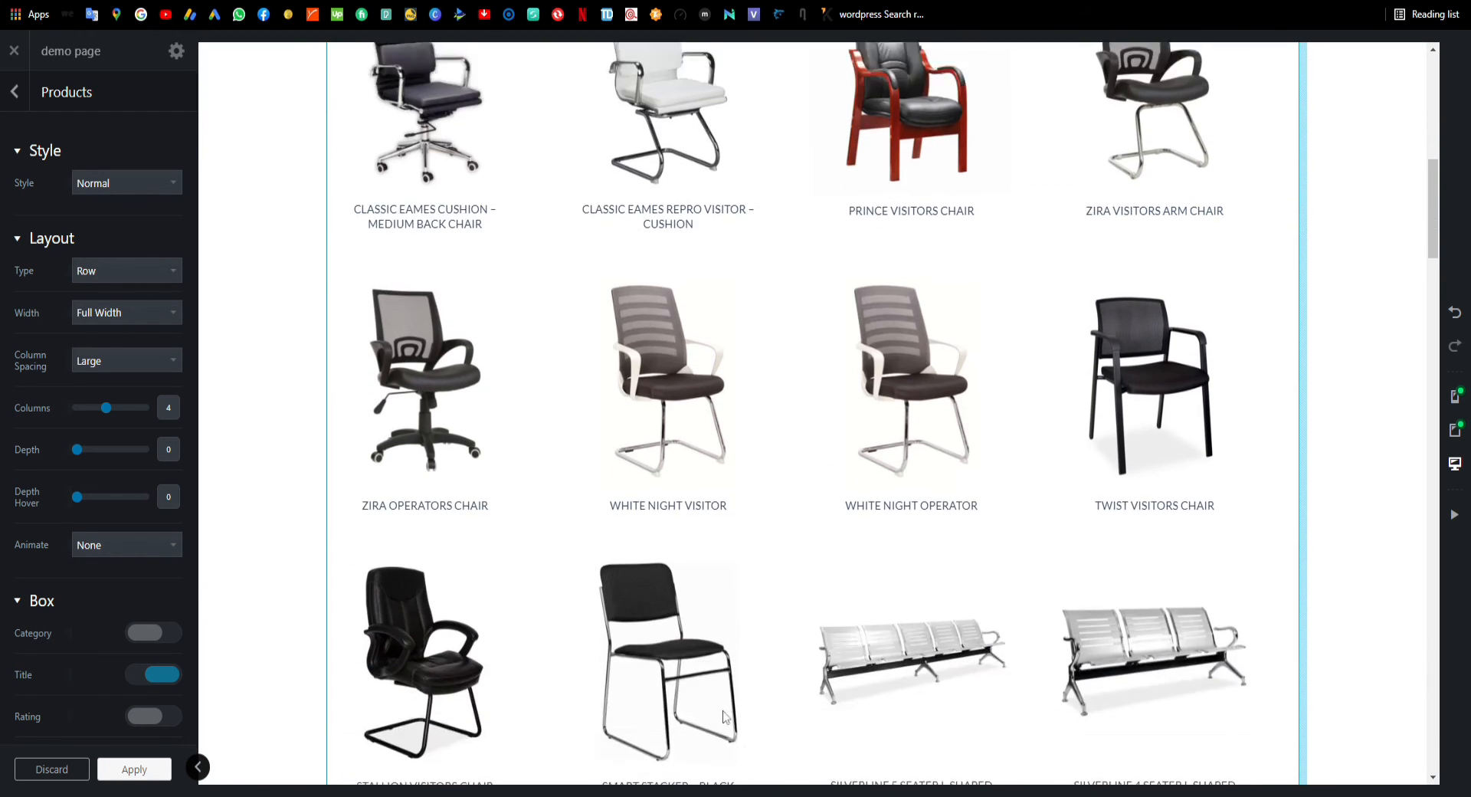
pyautogui.scroll(-6, 724, 716)
pyautogui.scroll(5, 720, 697)
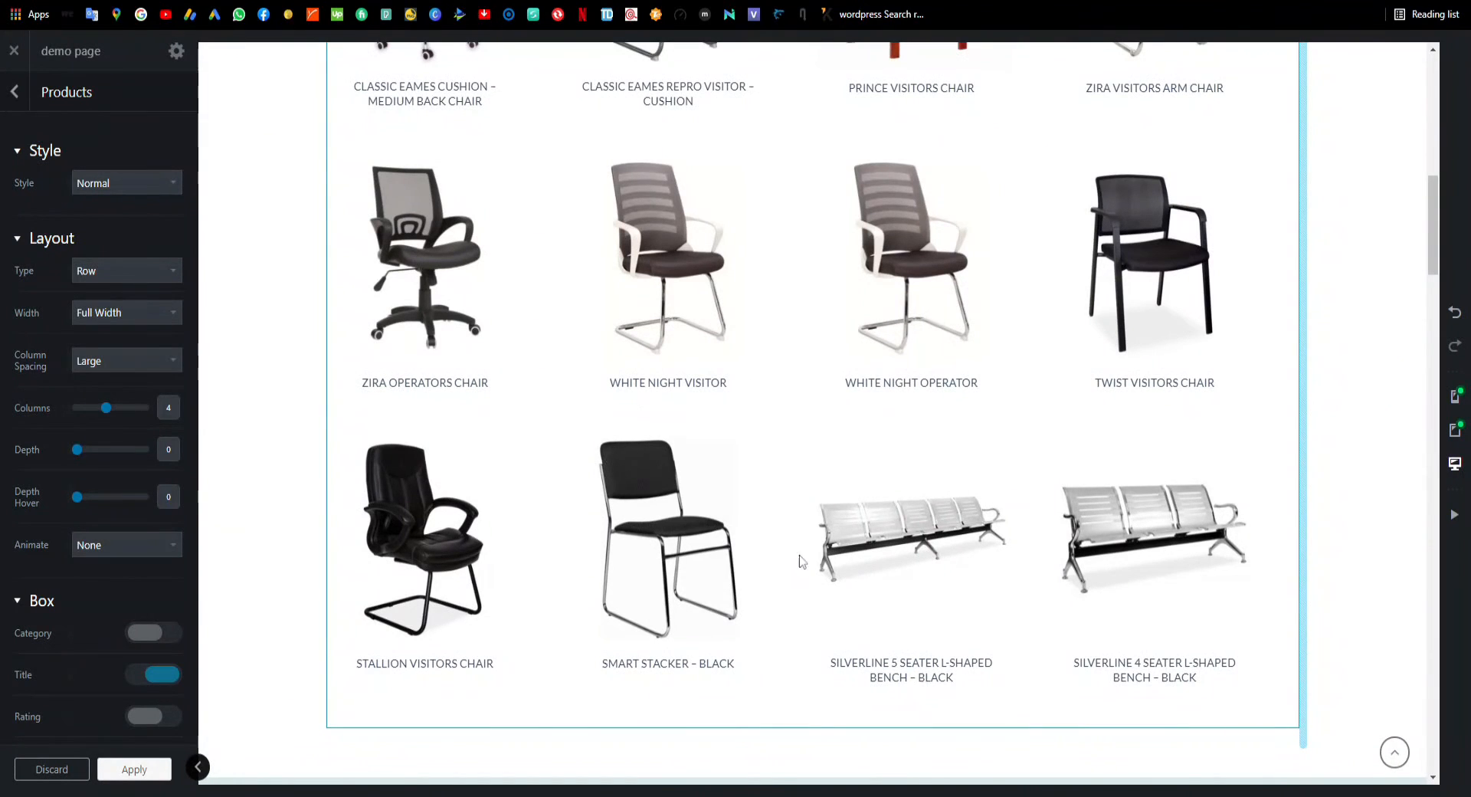
pyautogui.scroll(3, 820, 460)
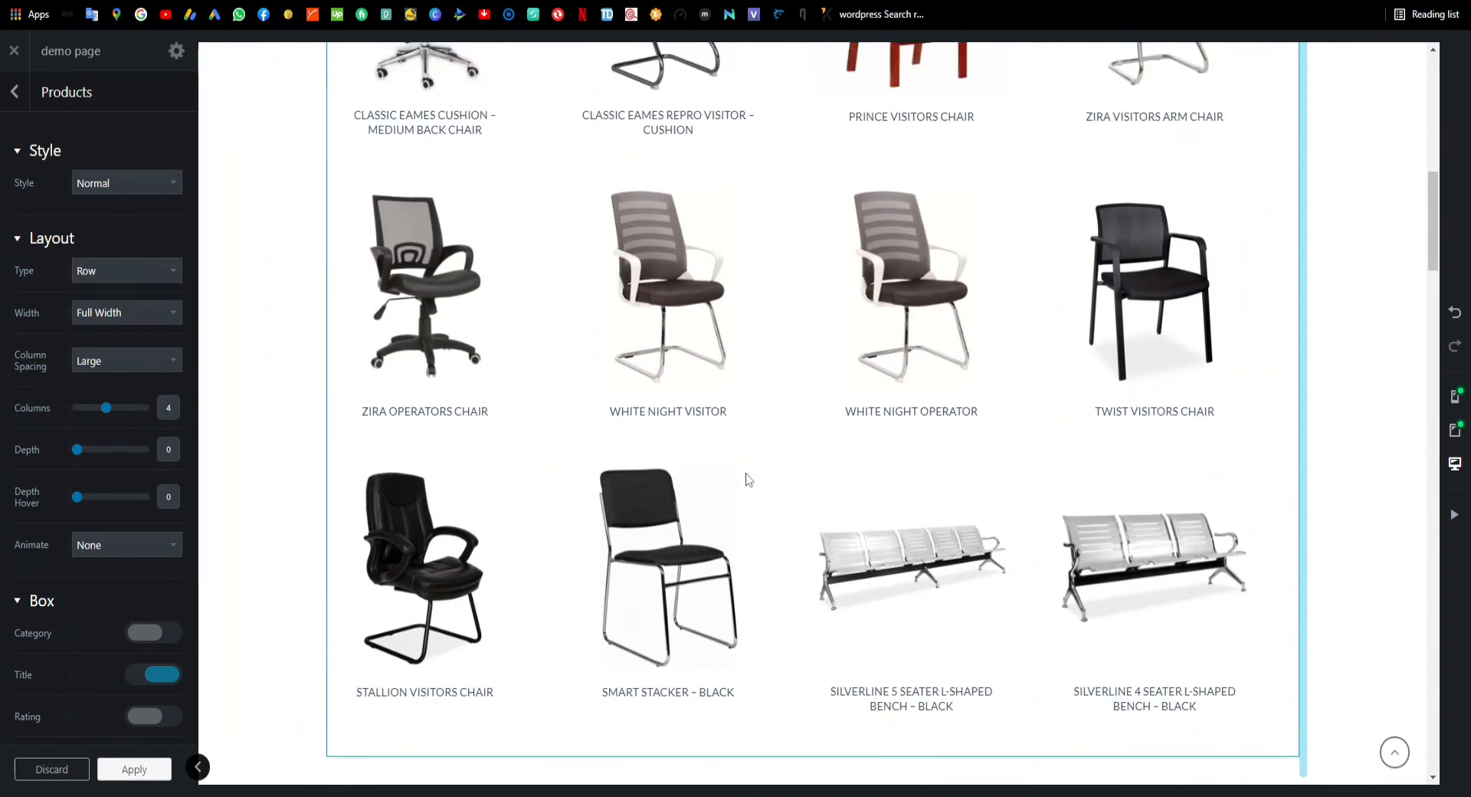
pyautogui.scroll(-4, 861, 475)
pyautogui.scroll(4, 861, 475)
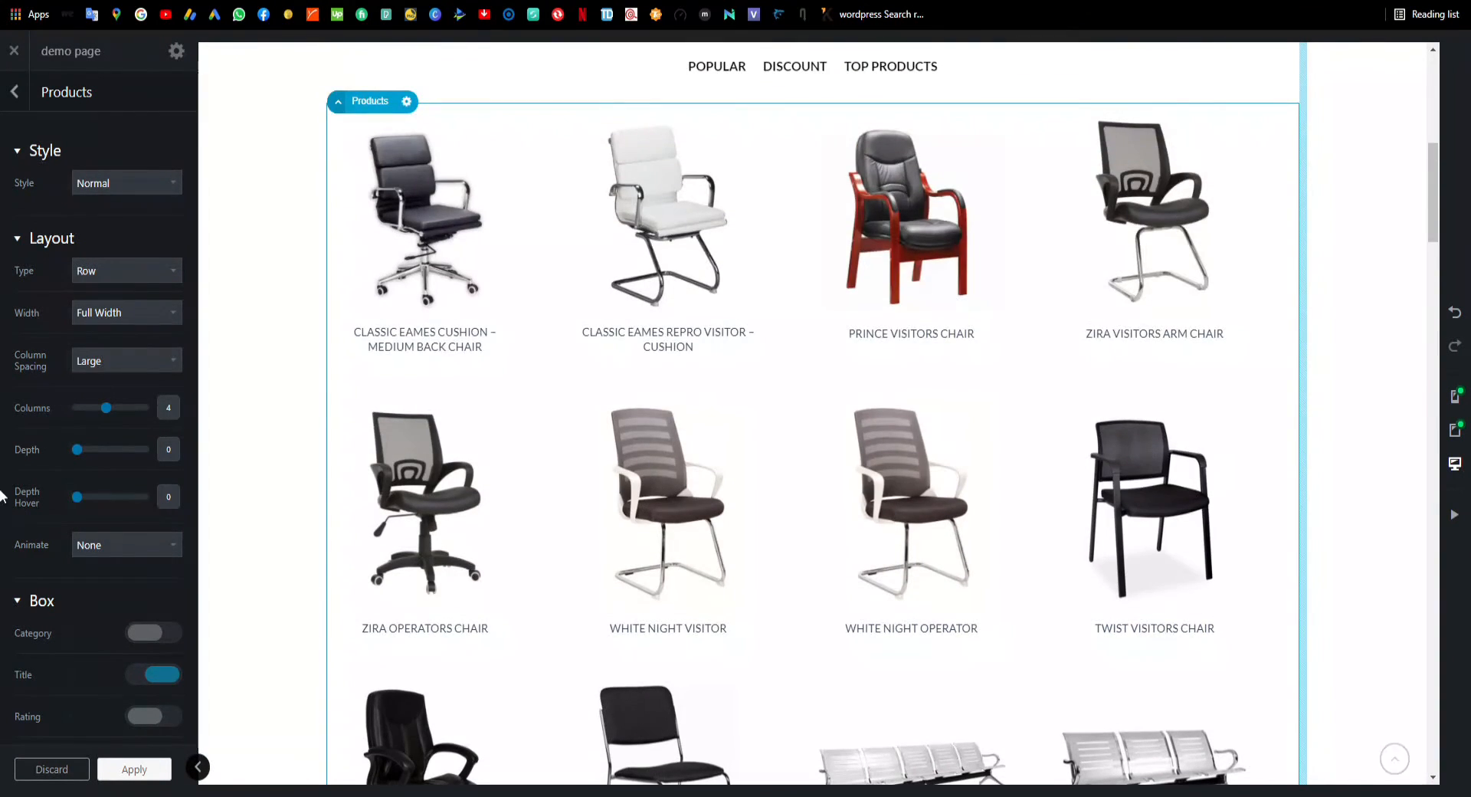
# Set the featured products' Total Posts to 20 and check the extended product grid
pyautogui.scroll(-4, 5, 493)
pyautogui.scroll(-3, 6, 490)
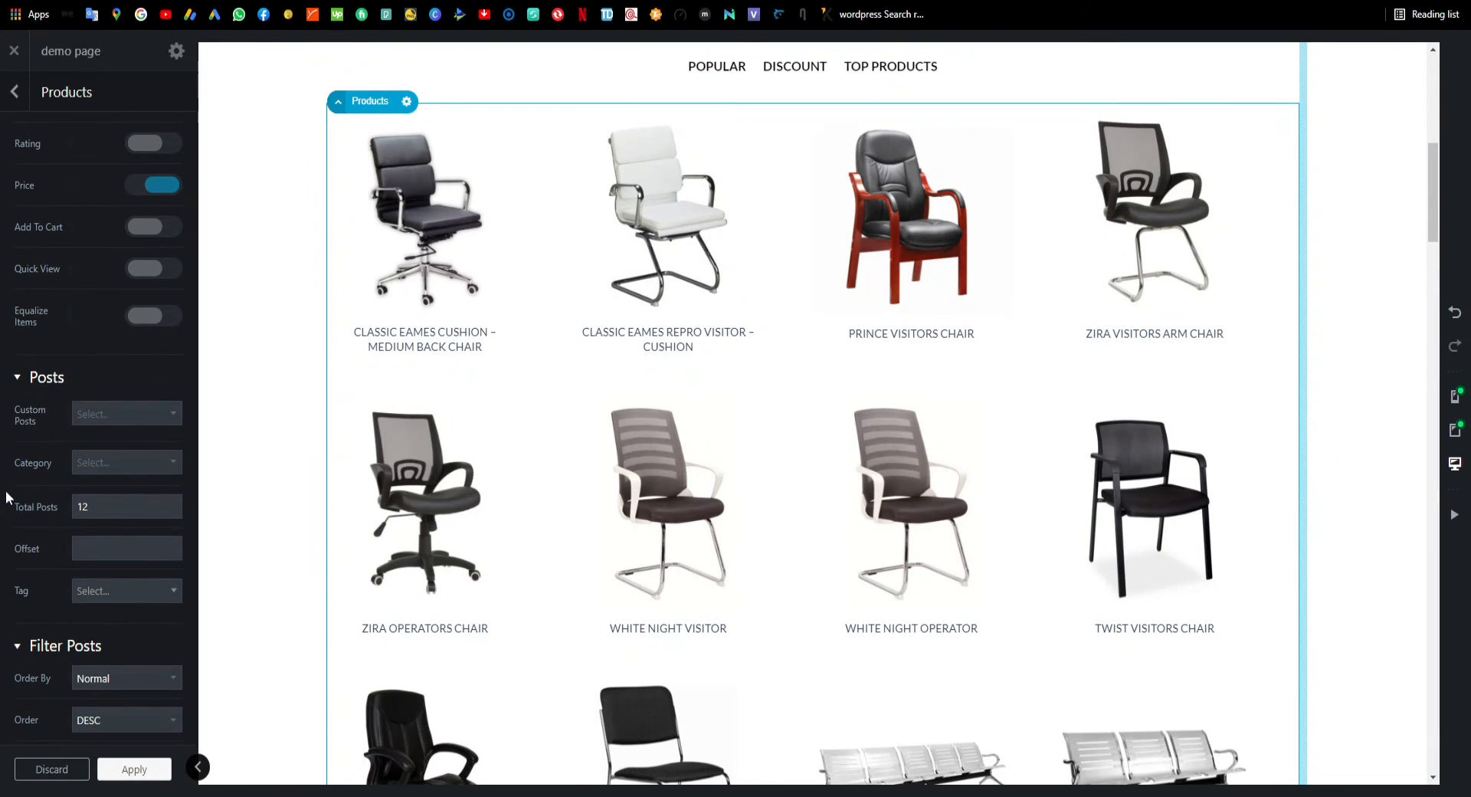
pyautogui.click(81, 509)
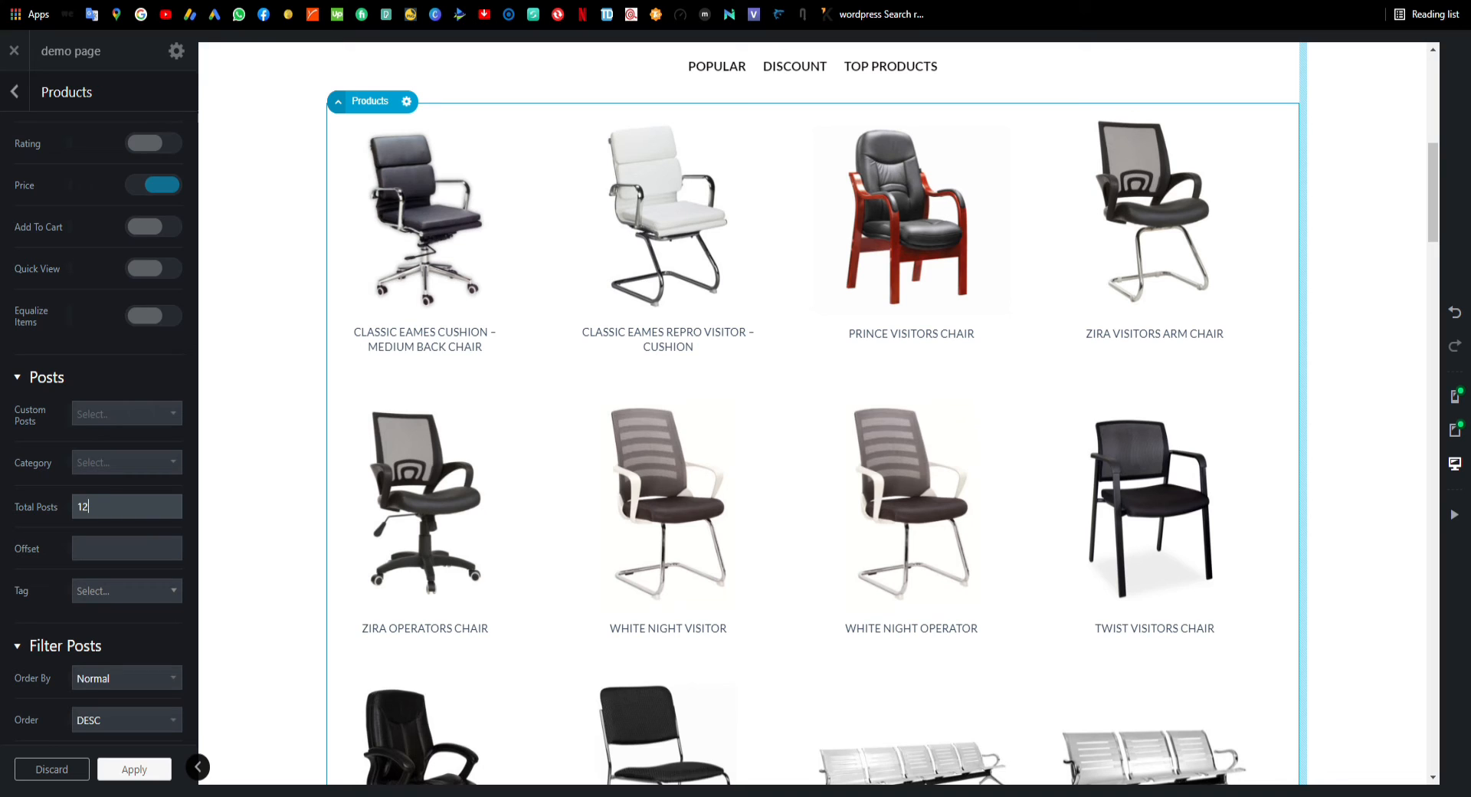
pyautogui.press('BackSpace')
pyautogui.write('20')
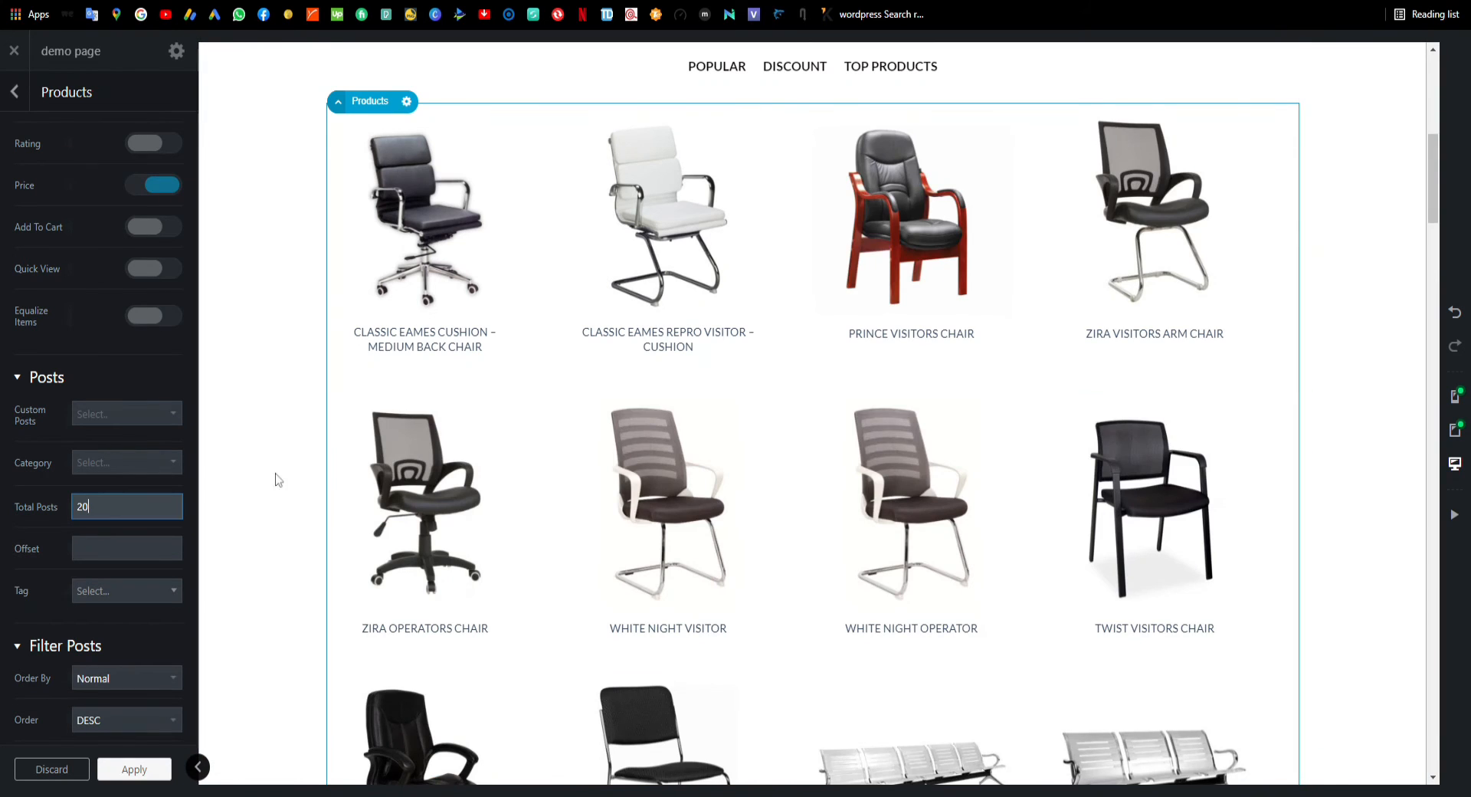
pyautogui.scroll(-6, 338, 506)
pyautogui.scroll(-8, 342, 508)
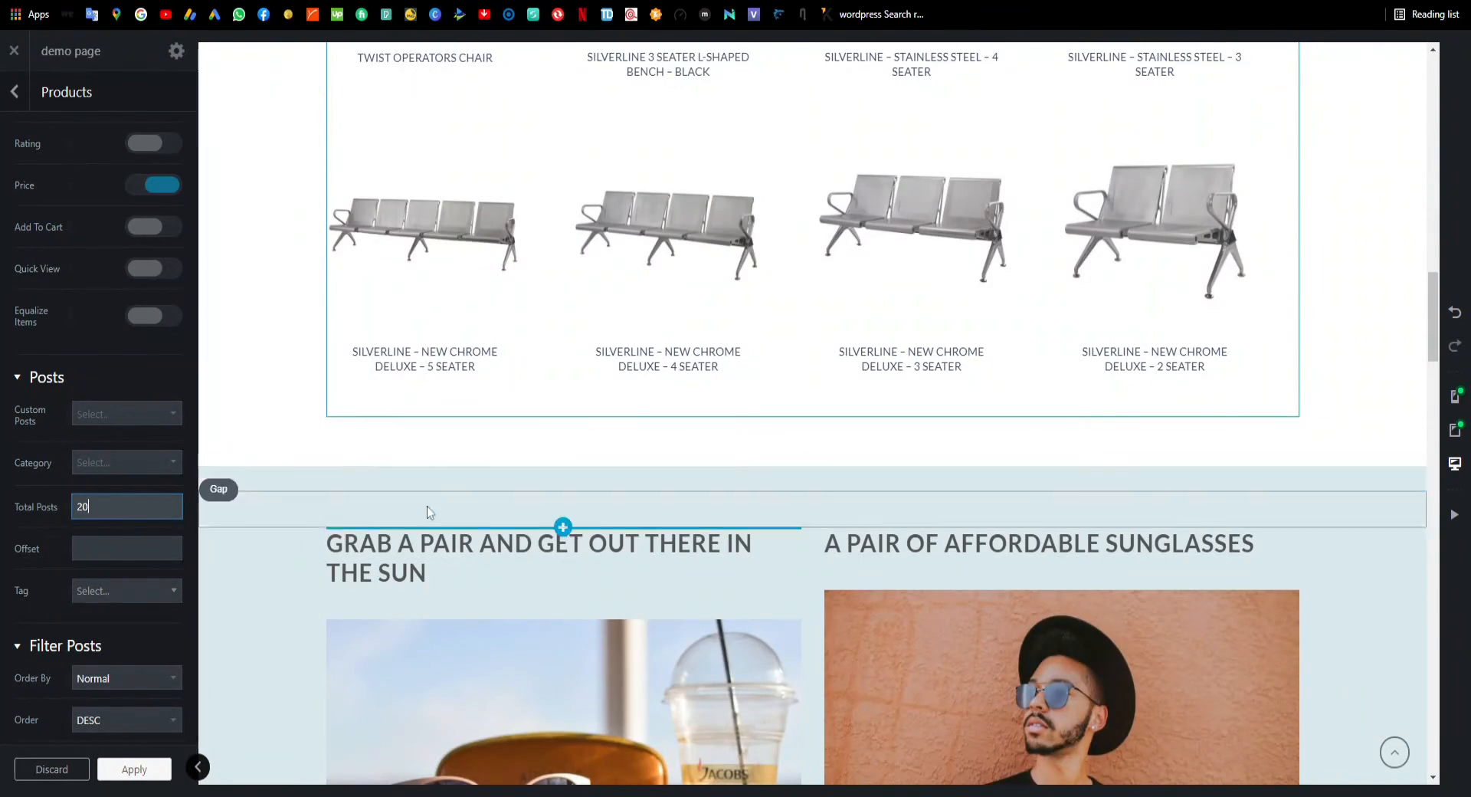
pyautogui.scroll(7, 2, 481)
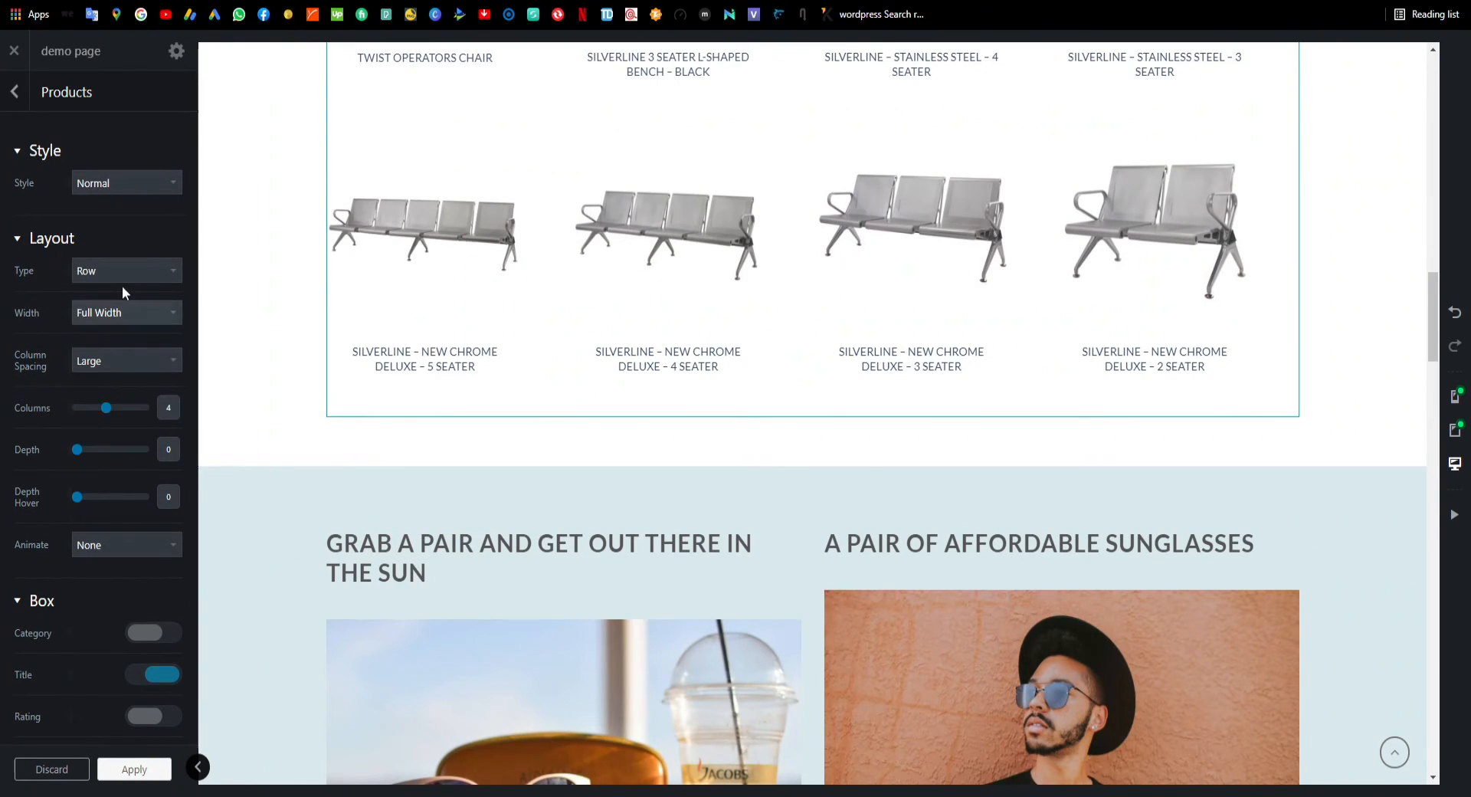
# Try the Masonry, Grid and Full Slider layout types on the featured products and look over the results
pyautogui.click(124, 283)
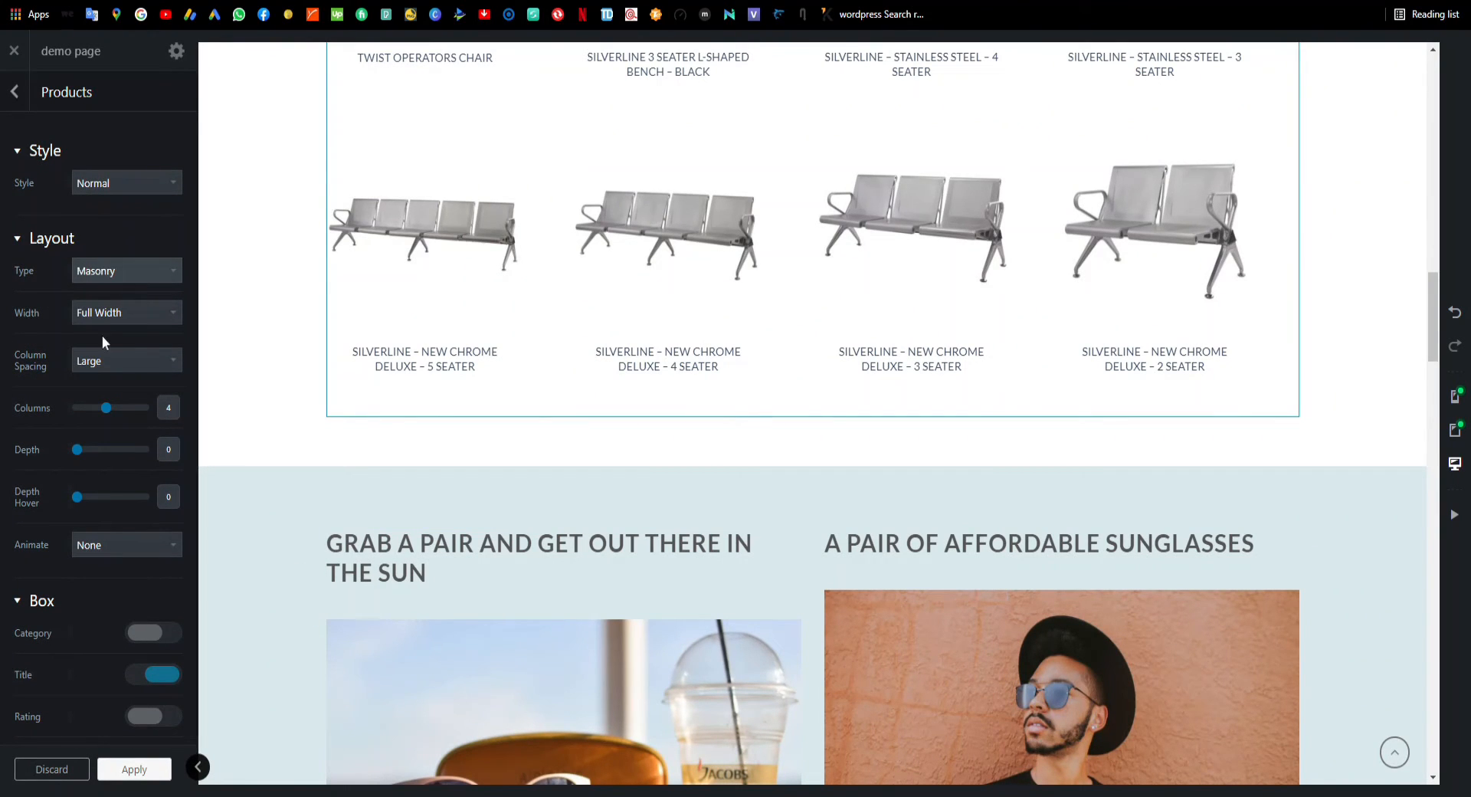
pyautogui.click(103, 335)
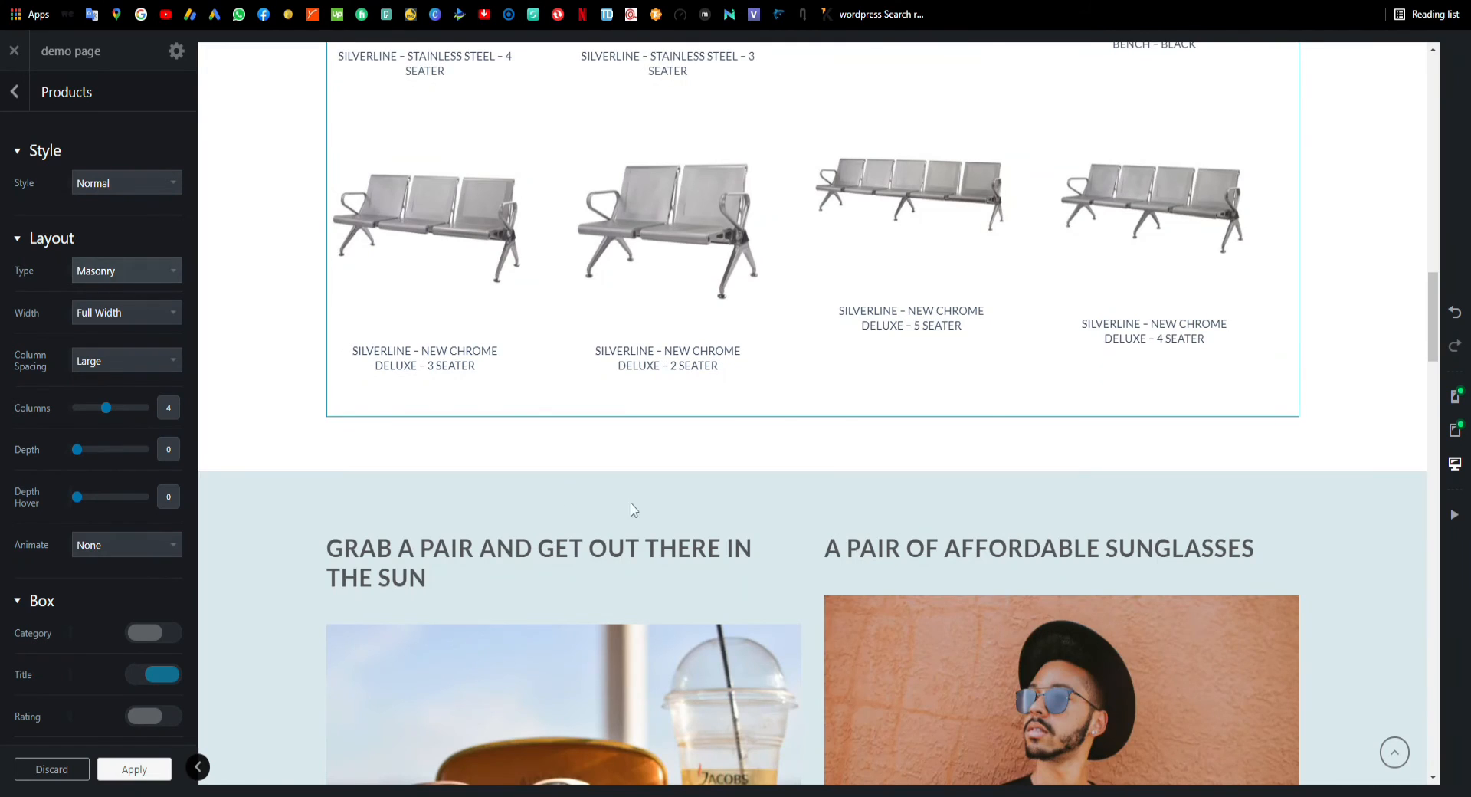
pyautogui.scroll(10, 632, 506)
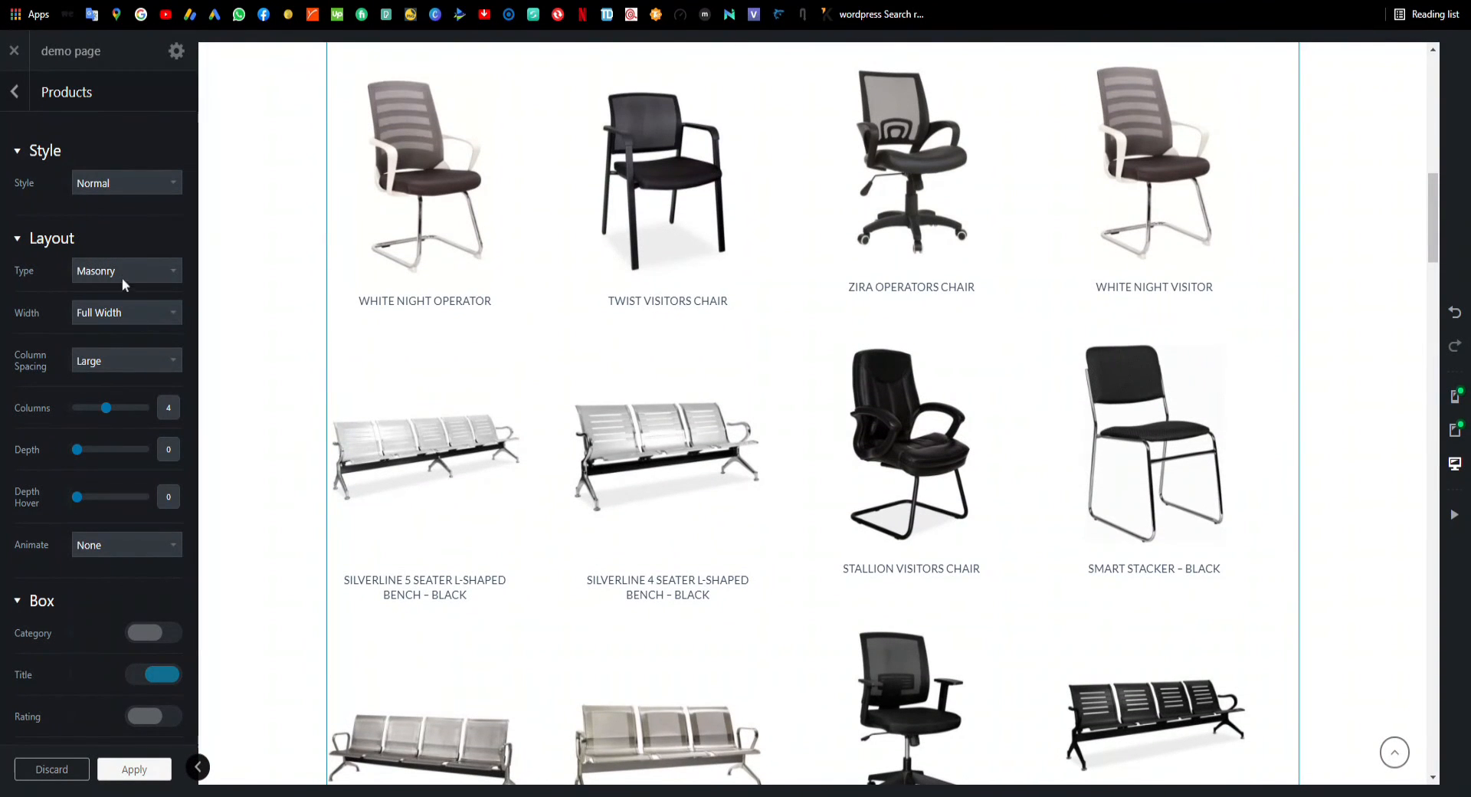
pyautogui.click(121, 282)
pyautogui.click(108, 350)
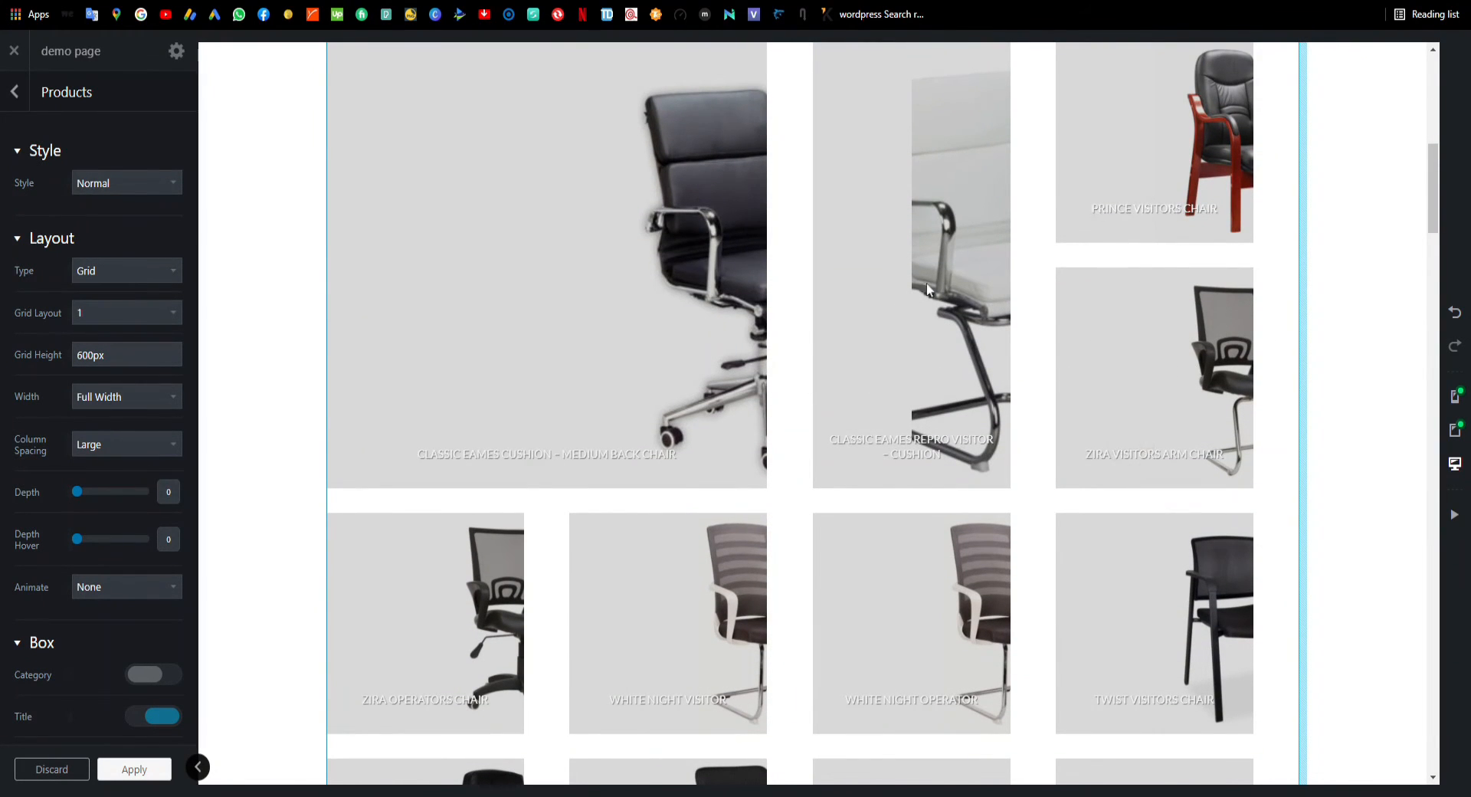
pyautogui.scroll(-2, 739, 340)
pyautogui.scroll(-3, 729, 341)
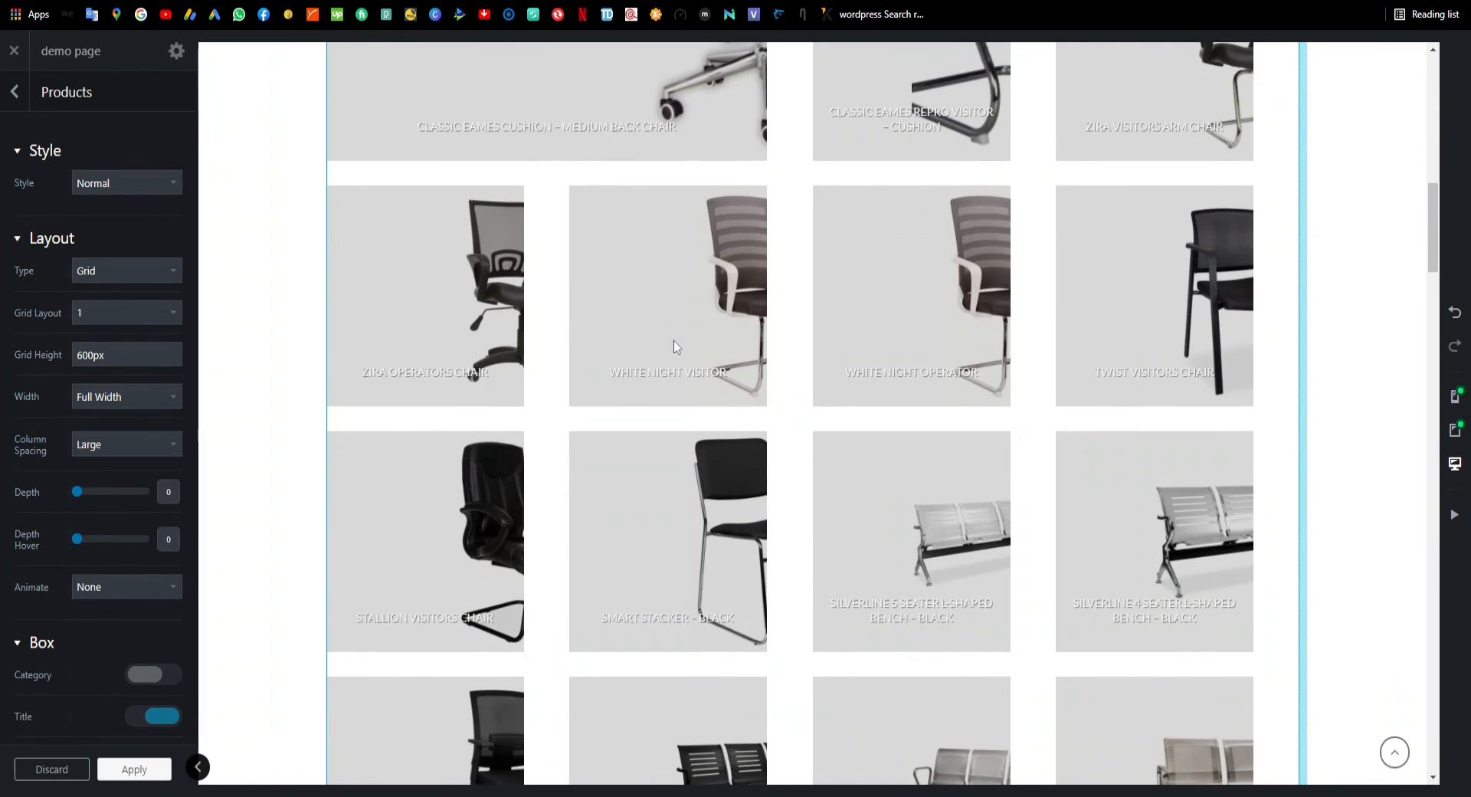
pyautogui.click(114, 300)
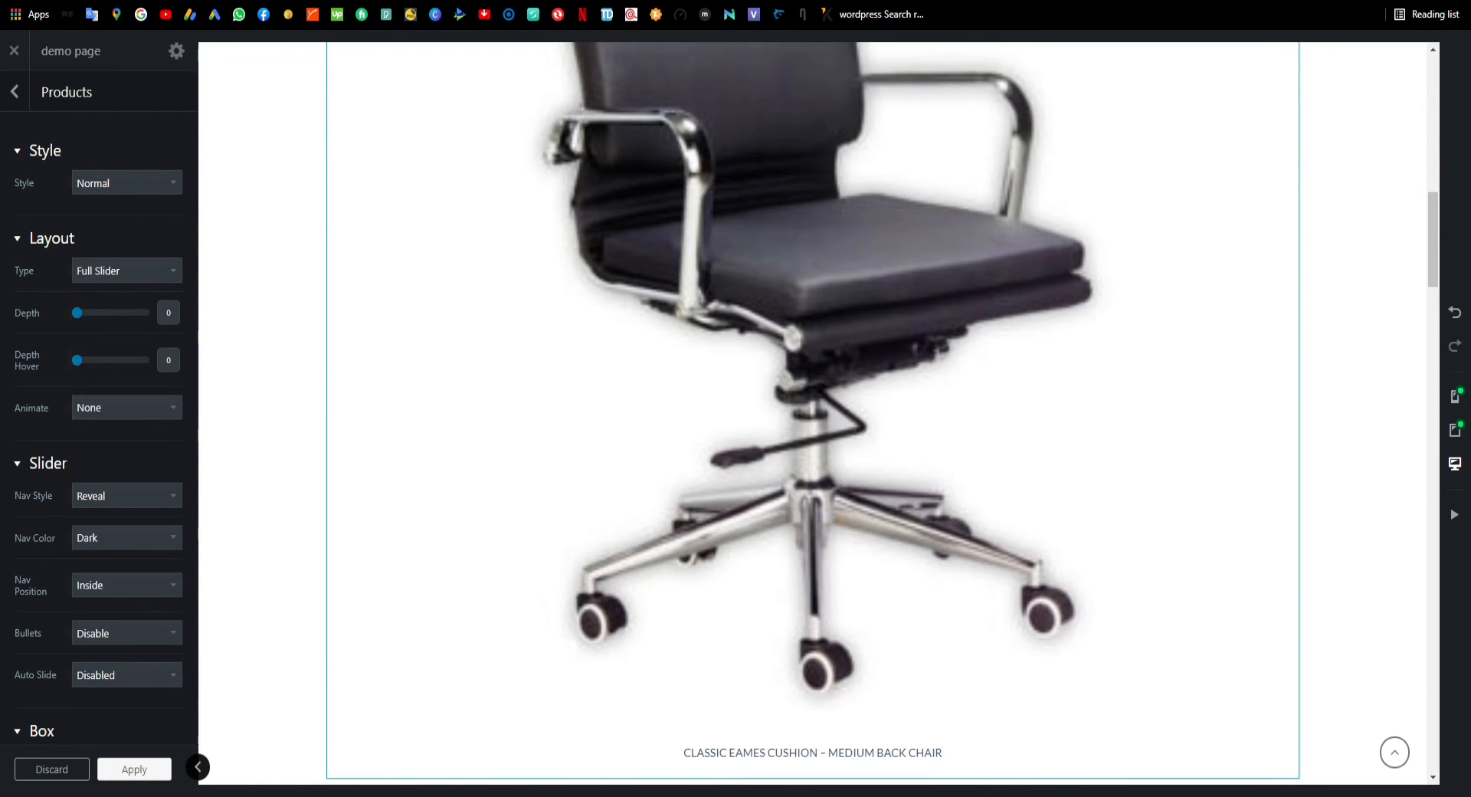
# Set the featured products' layout to Slider with X Small column spacing, 6 columns, depth 3 and depth hover 1
pyautogui.click(136, 264)
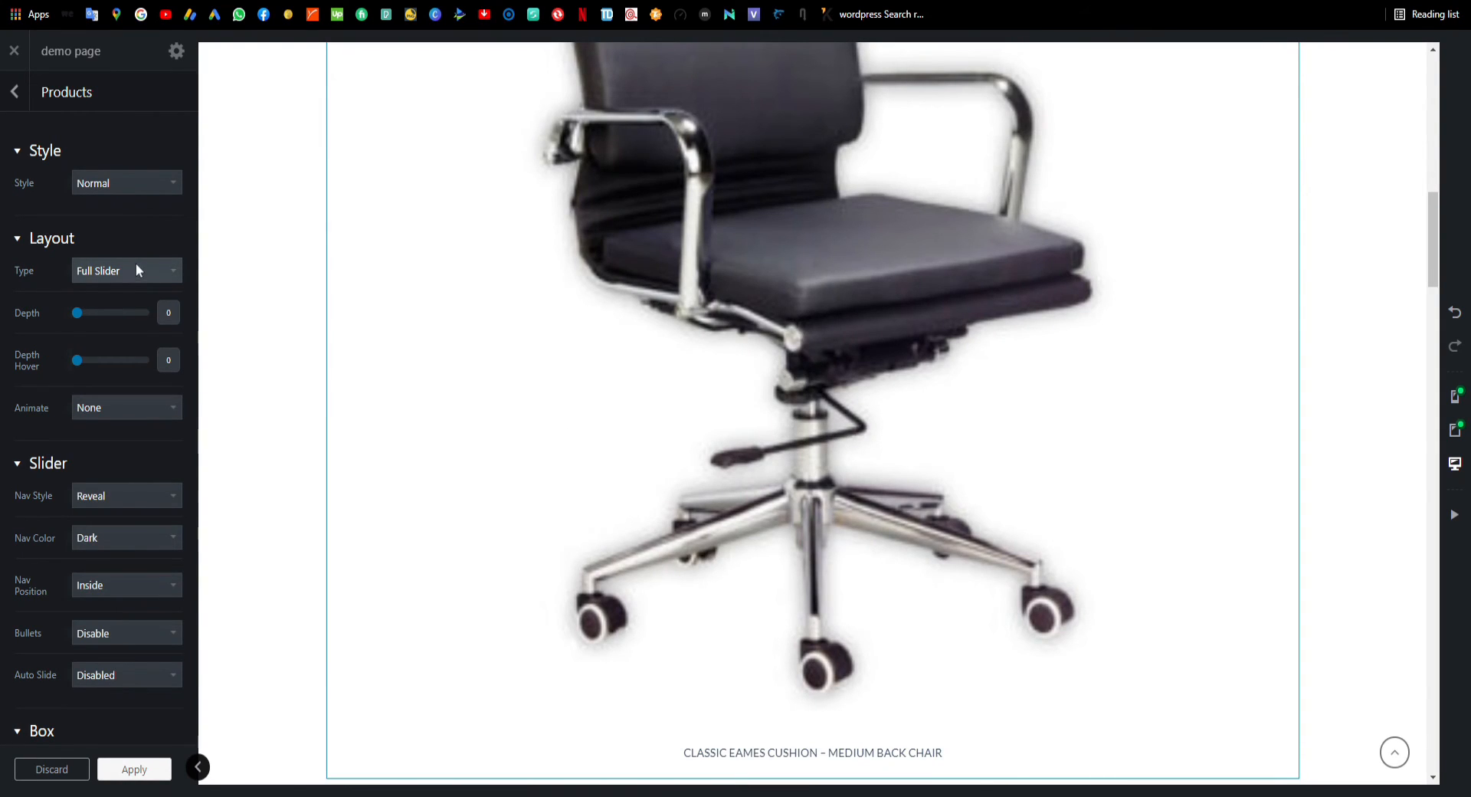
pyautogui.click(112, 295)
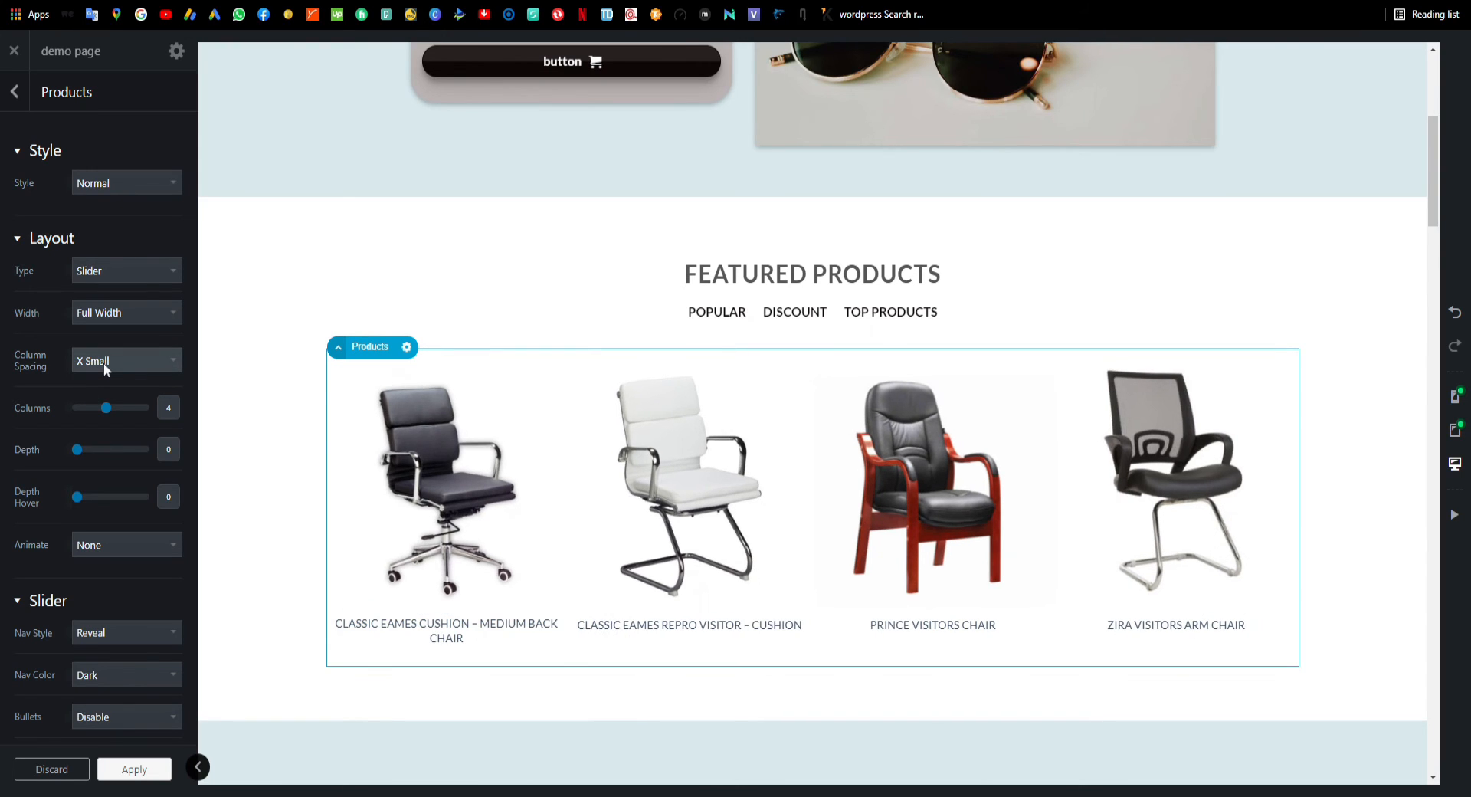
pyautogui.moveTo(105, 413); pyautogui.dragTo(117, 414)
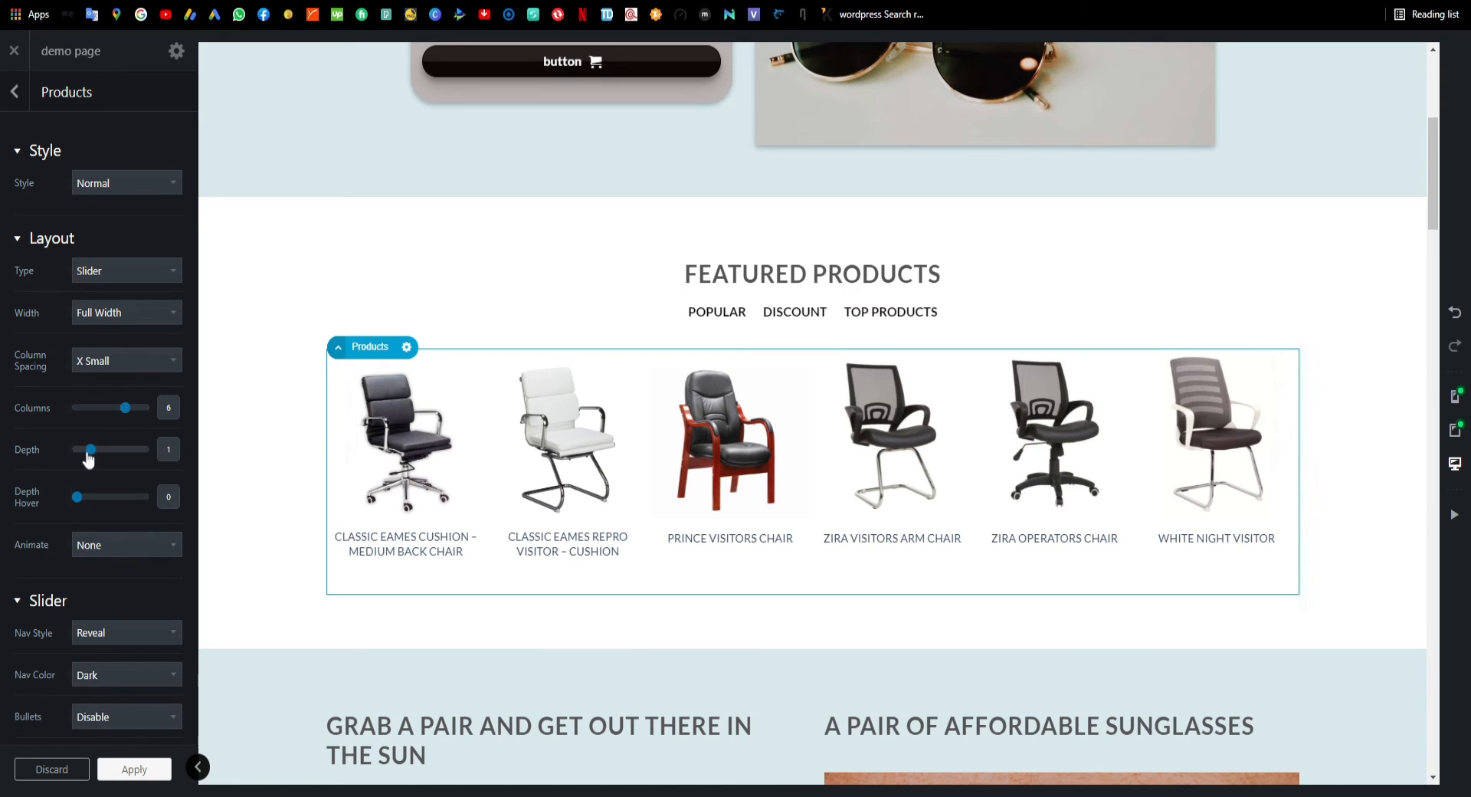
pyautogui.moveTo(89, 458); pyautogui.dragTo(118, 459)
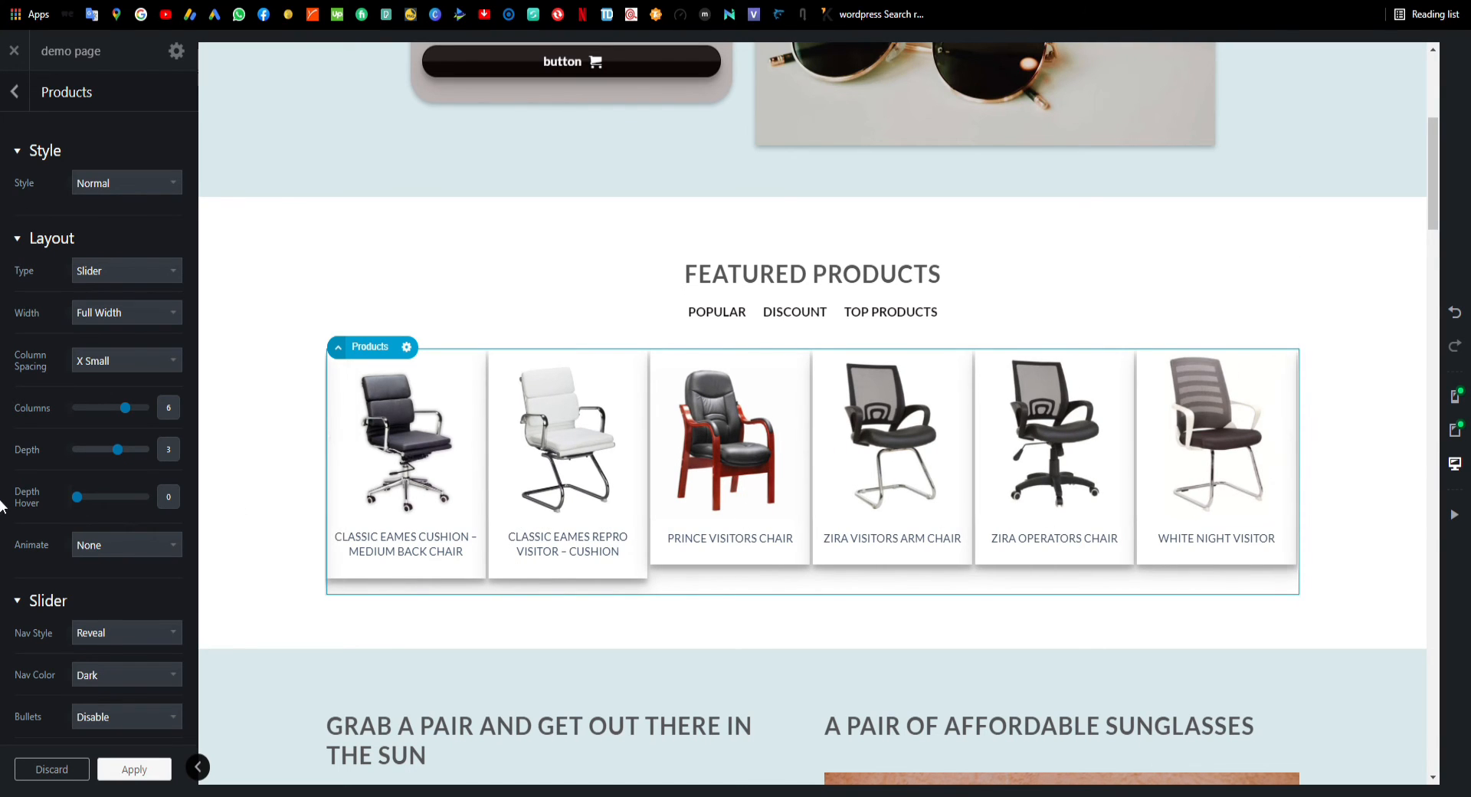
pyautogui.click(90, 496)
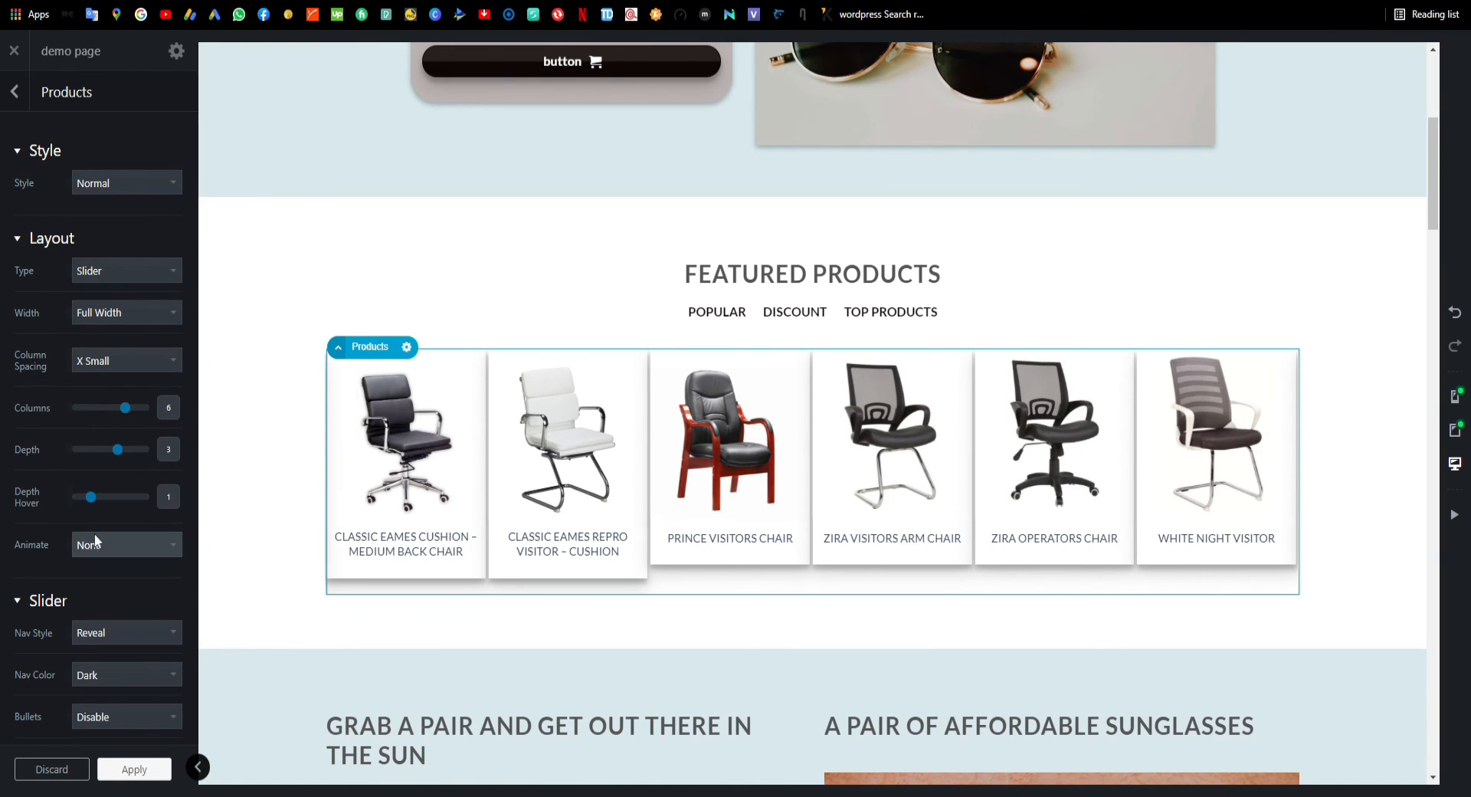
# Set the featured products' animation to Bounce In and the slider's navigation color to Light
pyautogui.scroll(-3, 112, 634)
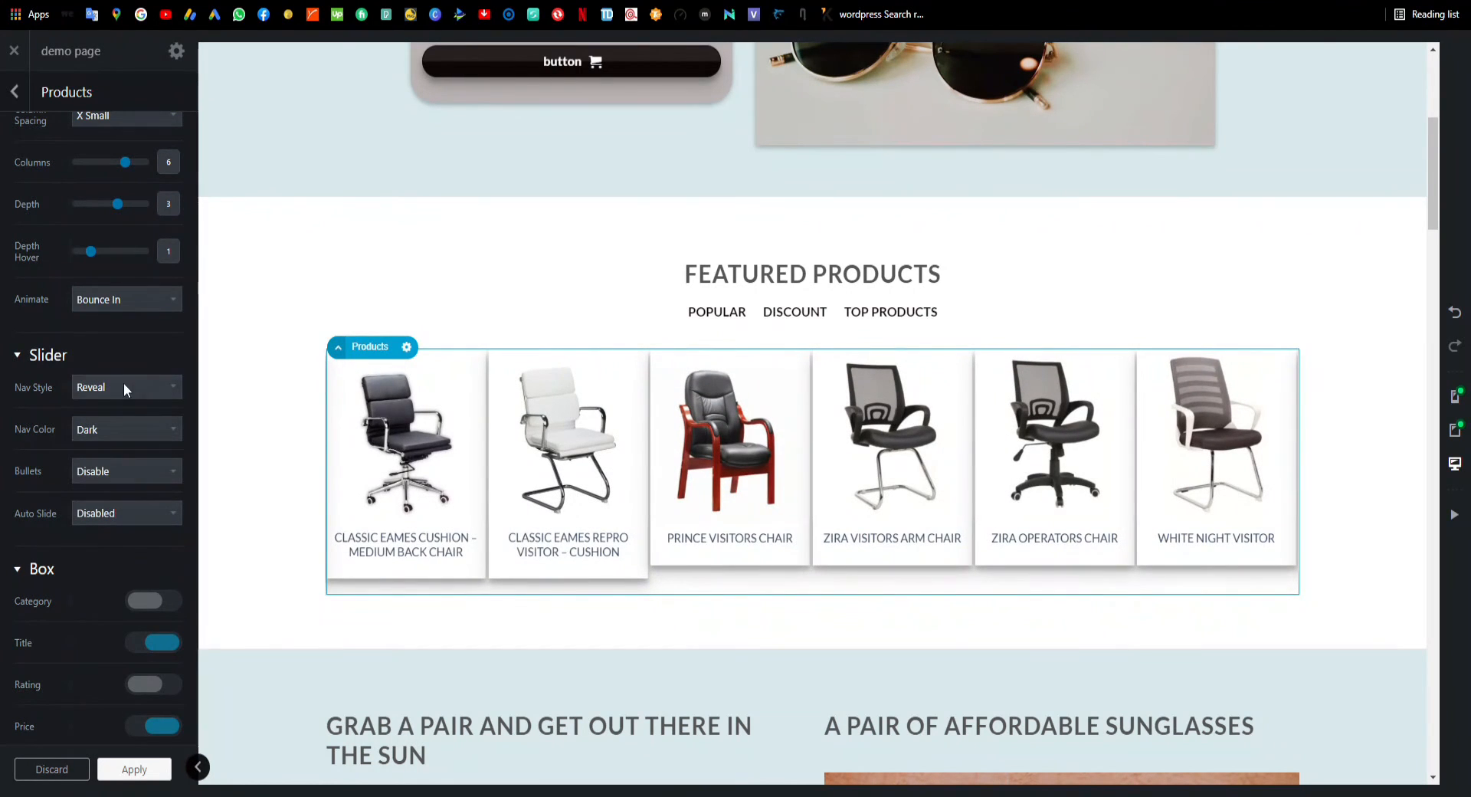
pyautogui.click(112, 426)
pyautogui.click(107, 444)
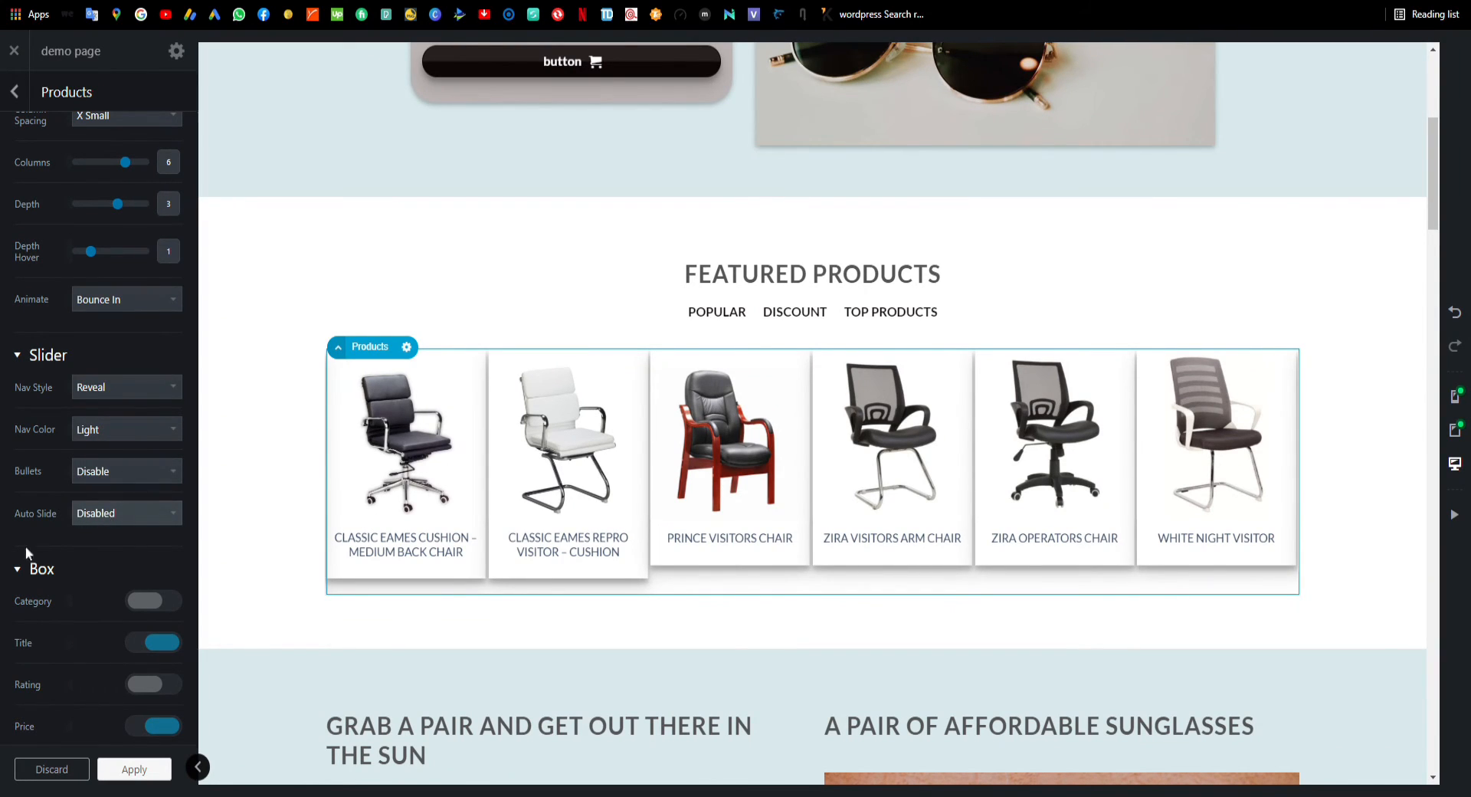
# Enable Category, Rating, Quick View, Equalize Items and Add To Cart for the featured product boxes
pyautogui.scroll(-3, 40, 492)
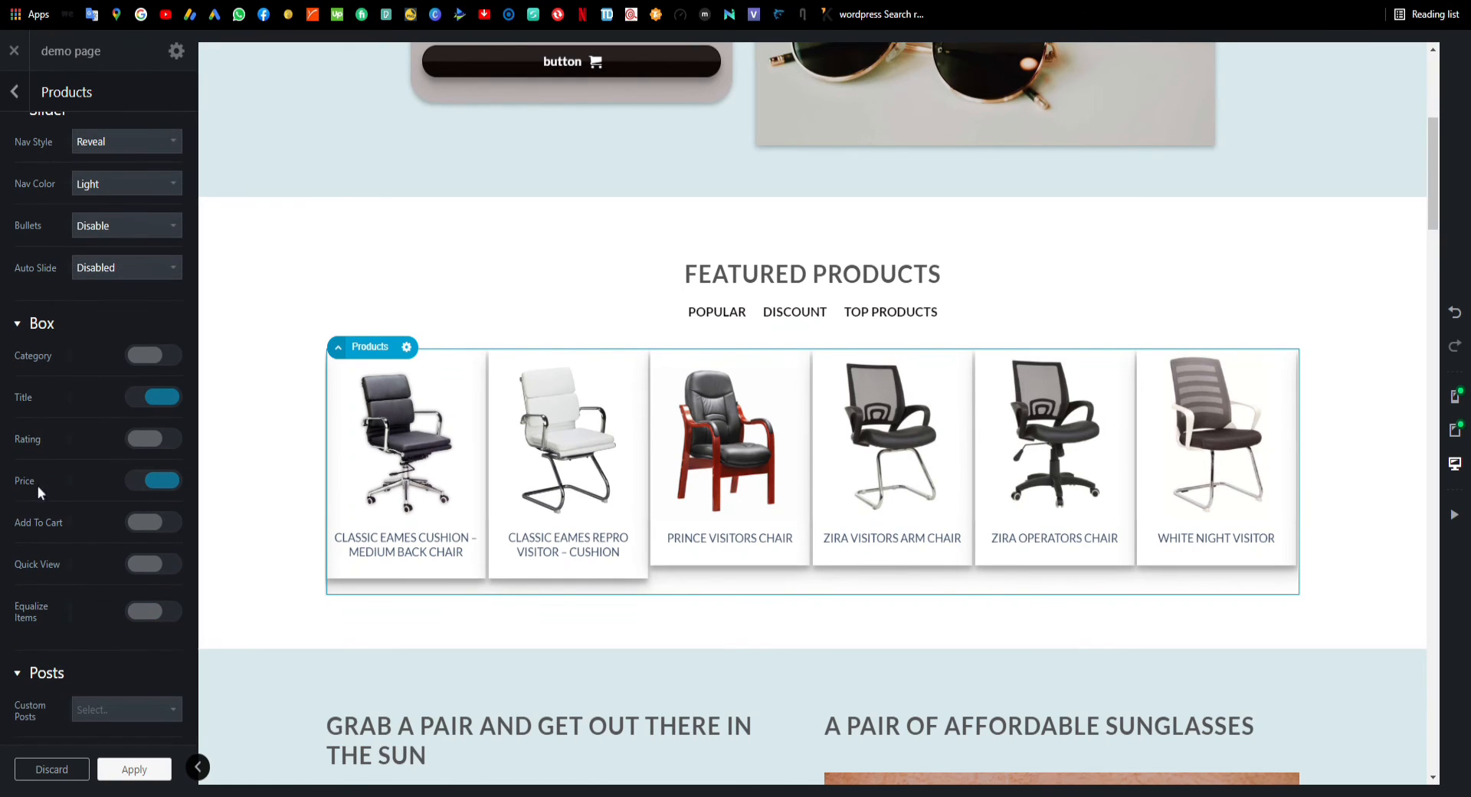
pyautogui.scroll(-1, 40, 499)
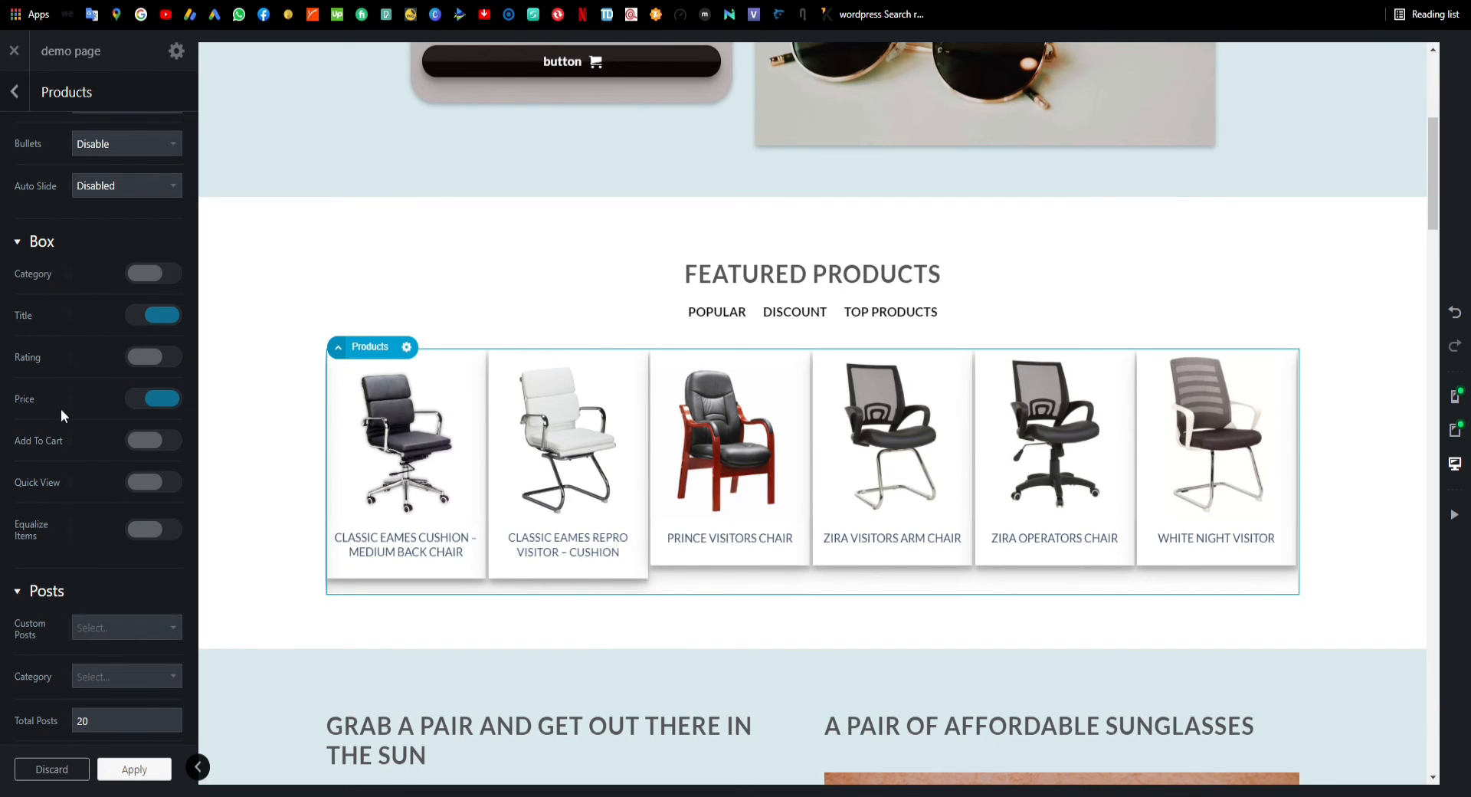
pyautogui.click(153, 360)
pyautogui.click(154, 274)
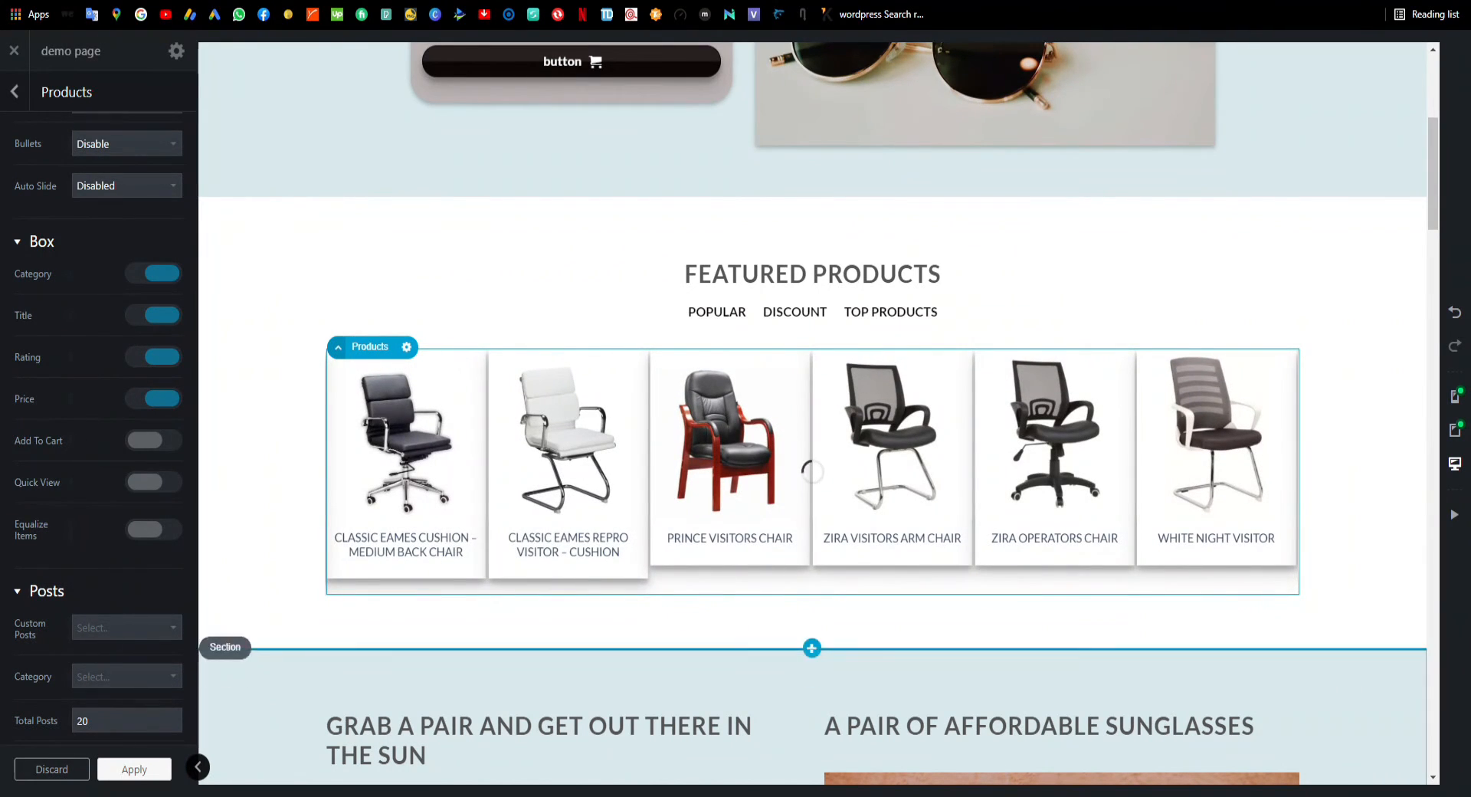
pyautogui.click(149, 484)
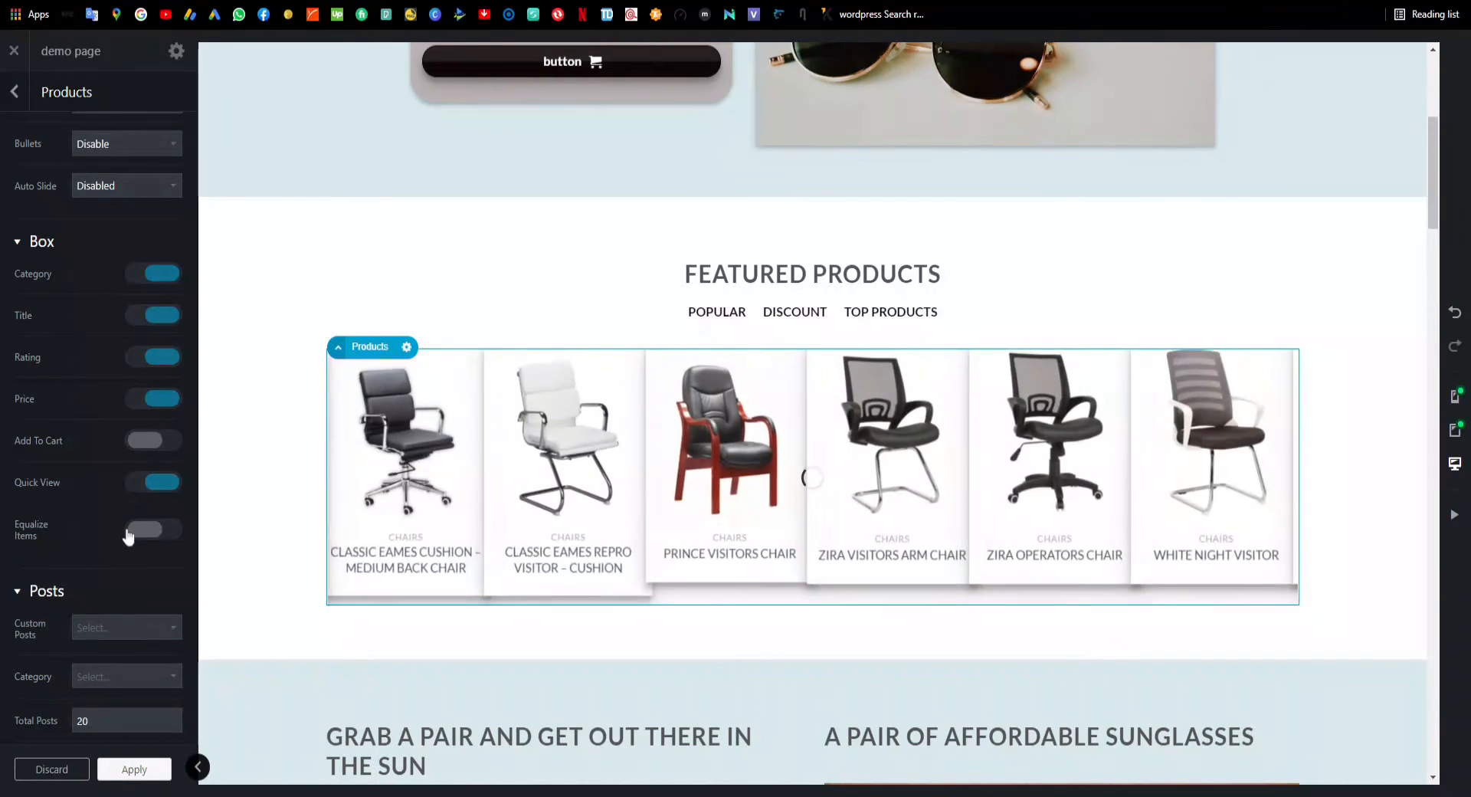
pyautogui.click(157, 534)
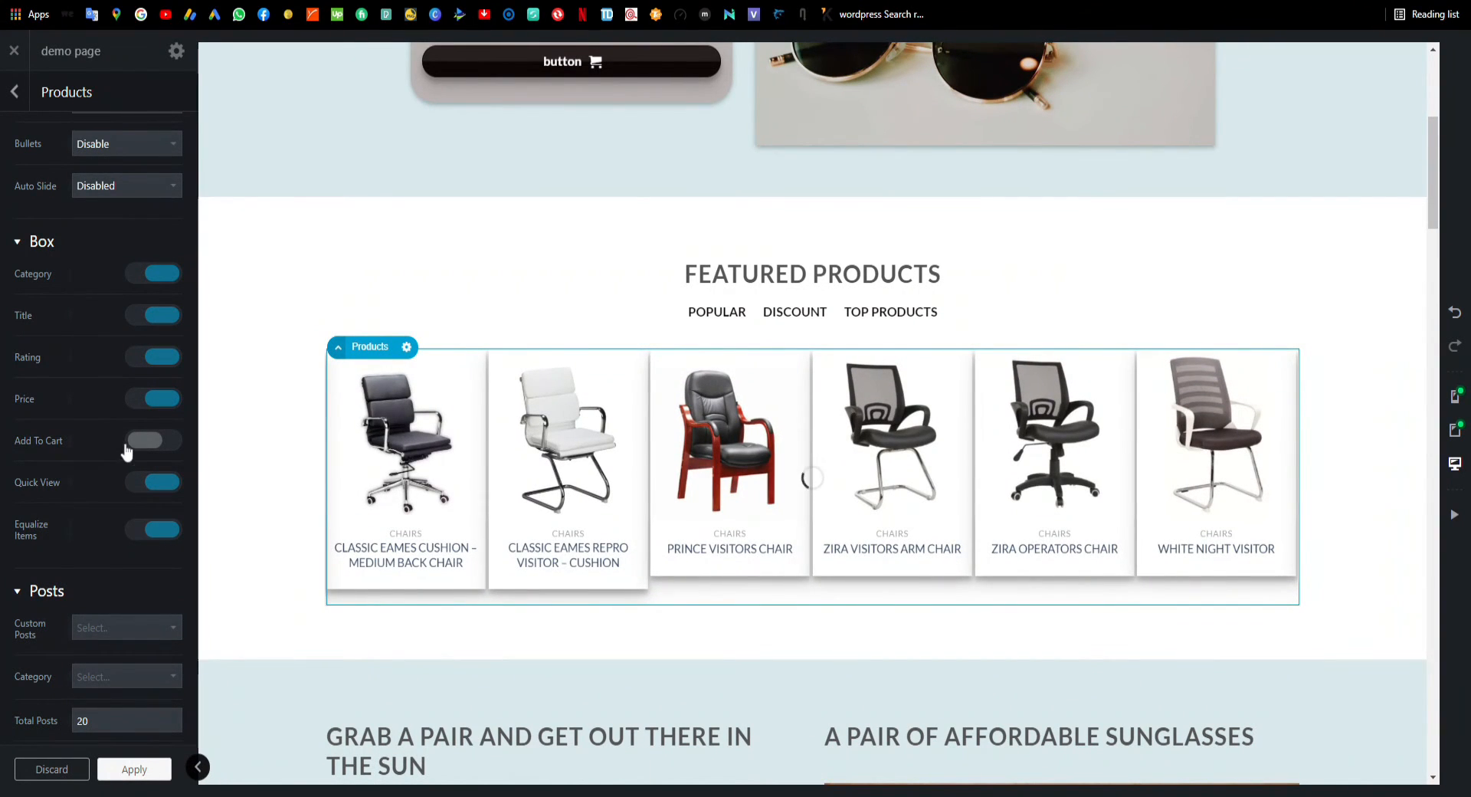
pyautogui.click(151, 438)
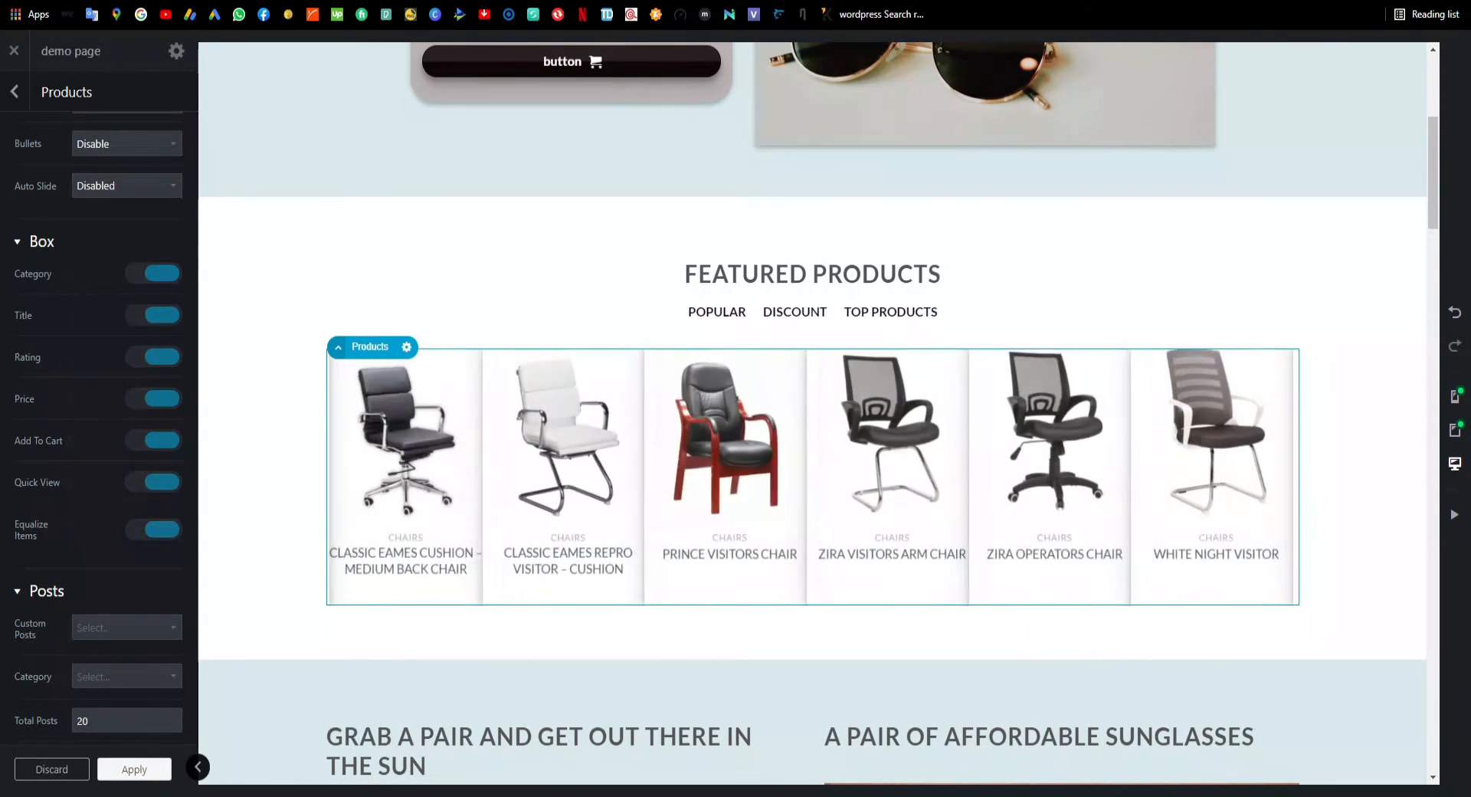
# Examine the product cards' Quick View overlay and look through the Posts, Filter Posts, Image, Text and Advanced options
pyautogui.moveTo(387, 576)
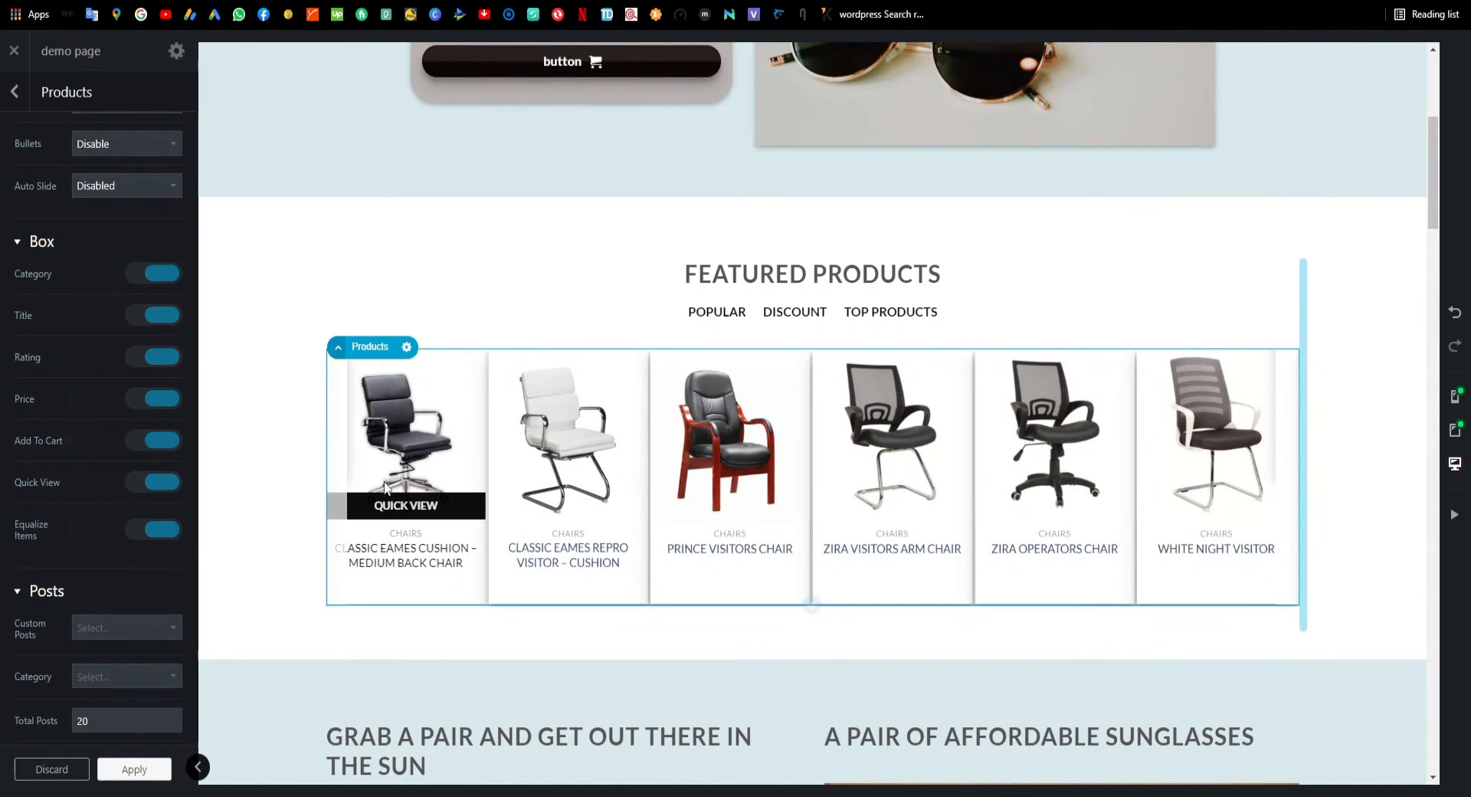
pyautogui.scroll(-4, 126, 611)
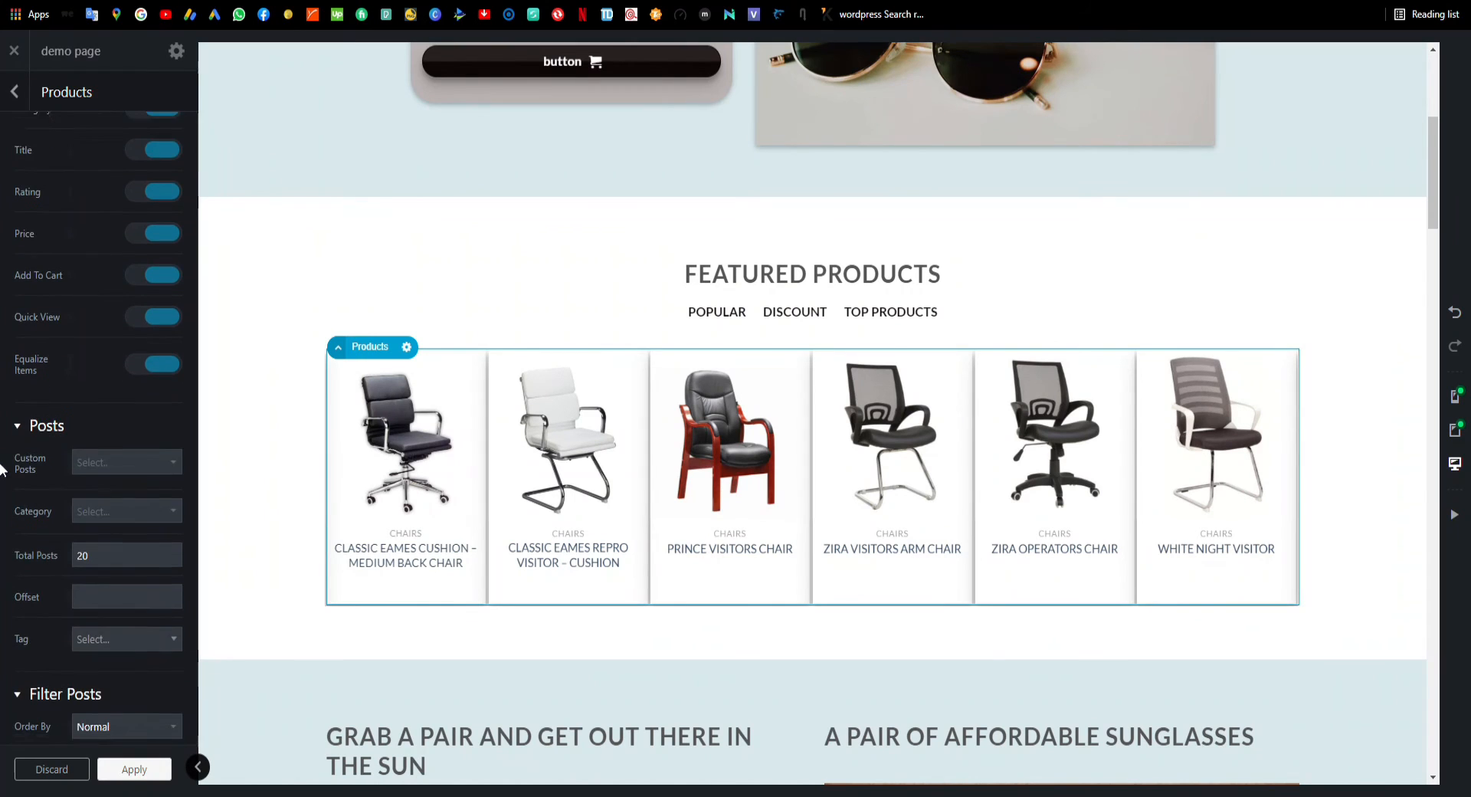
pyautogui.scroll(4, 8, 468)
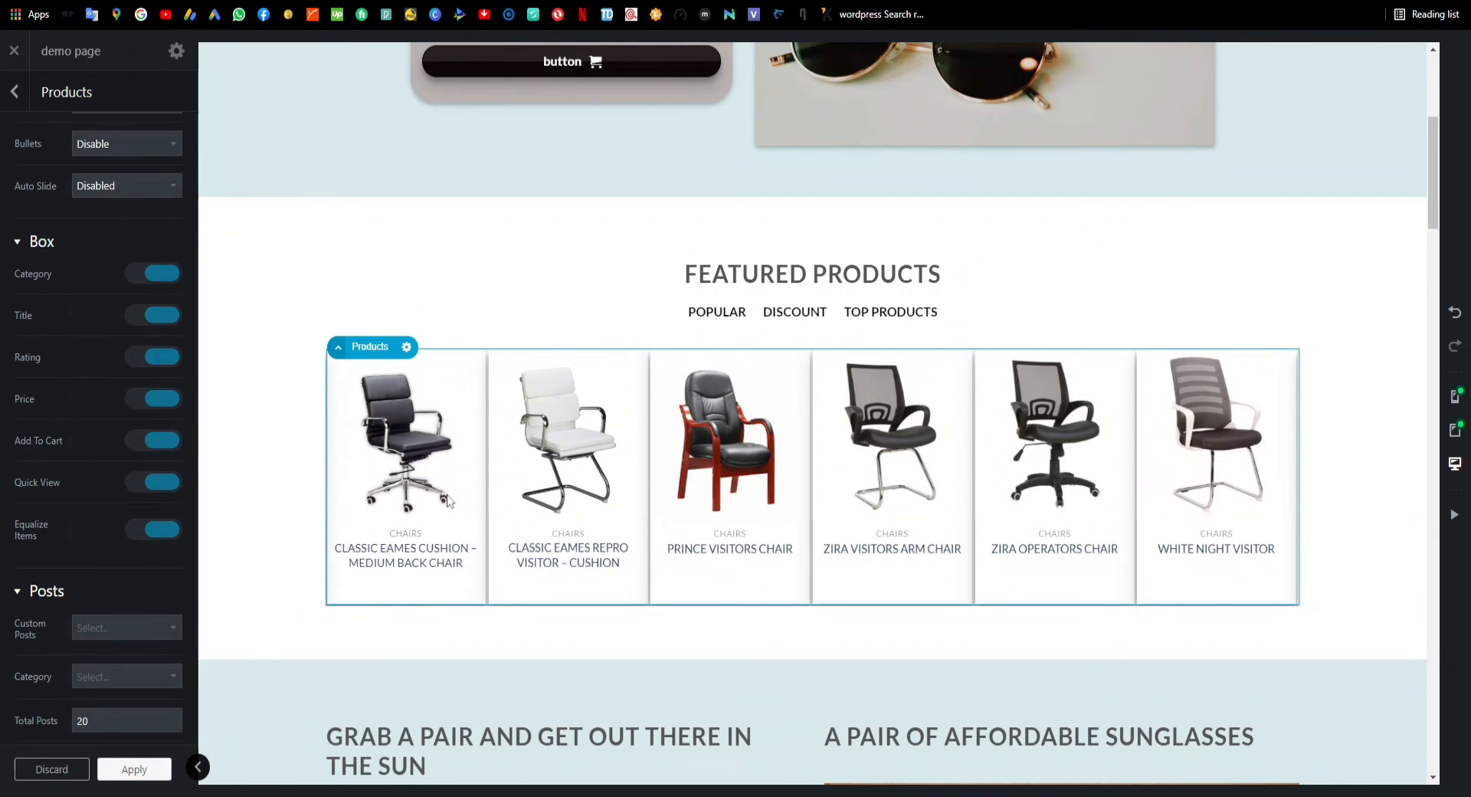
pyautogui.scroll(2, 454, 502)
pyautogui.scroll(-1, 728, 536)
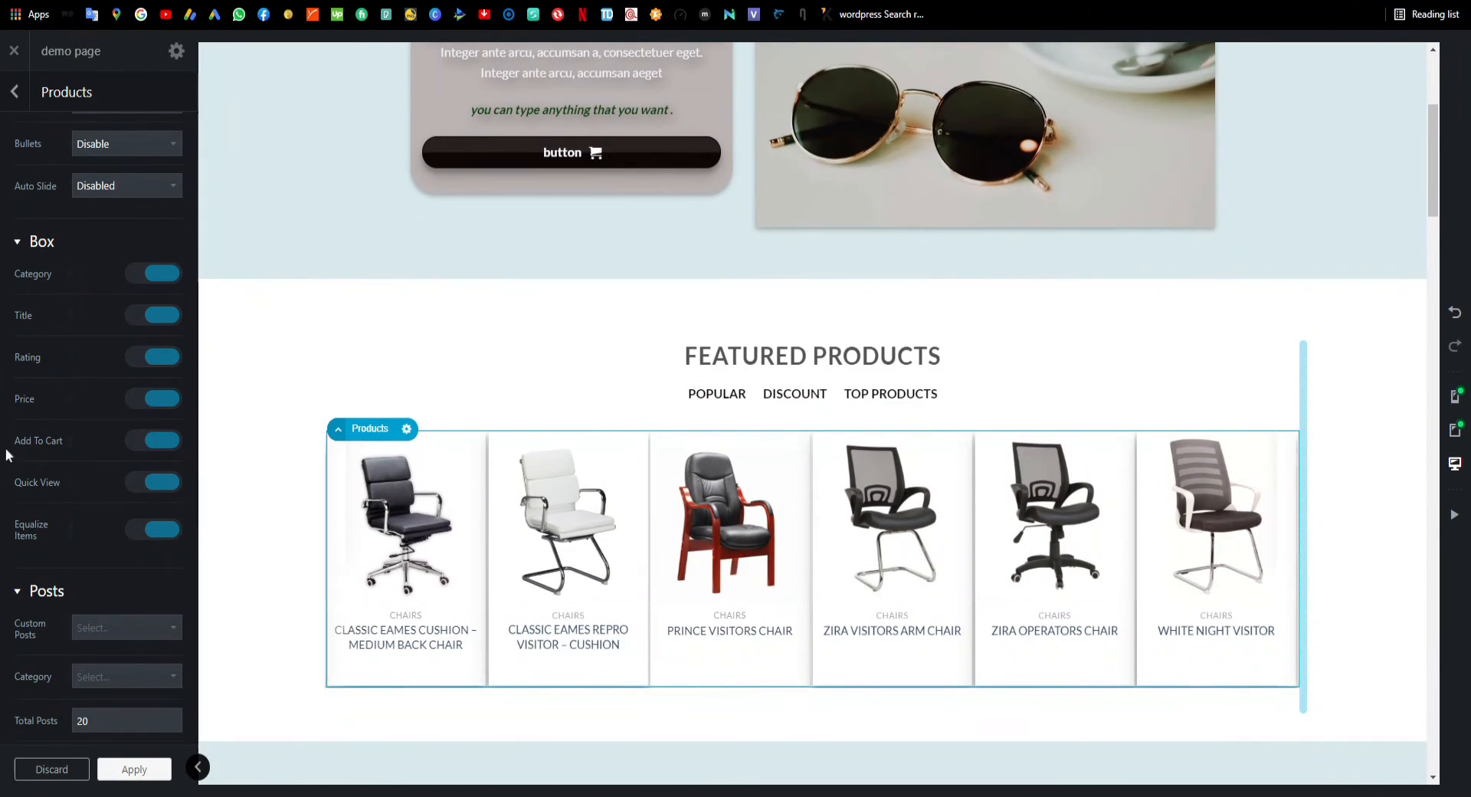
pyautogui.scroll(-2, 352, 613)
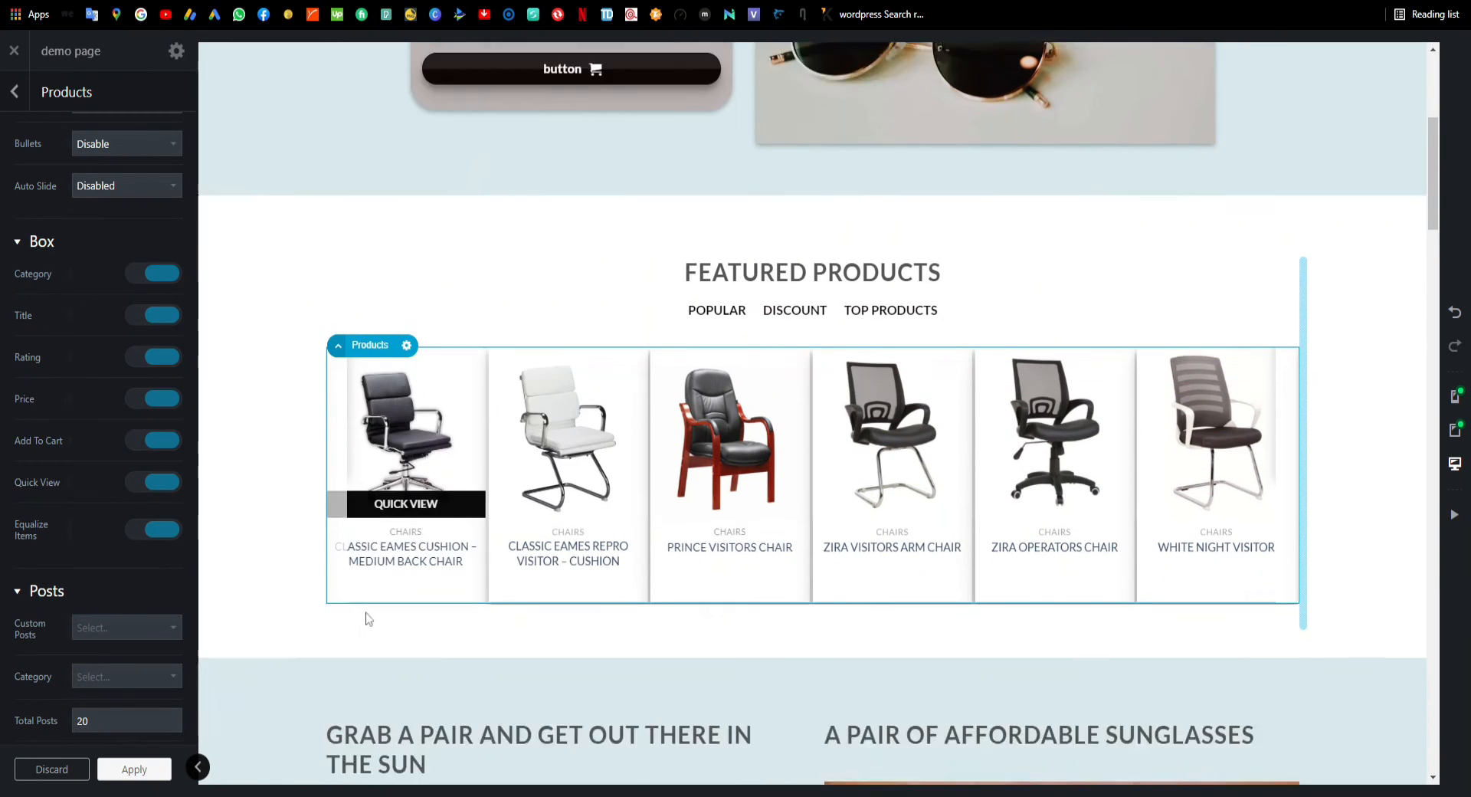
pyautogui.scroll(-2, 48, 645)
pyautogui.scroll(-6, 35, 614)
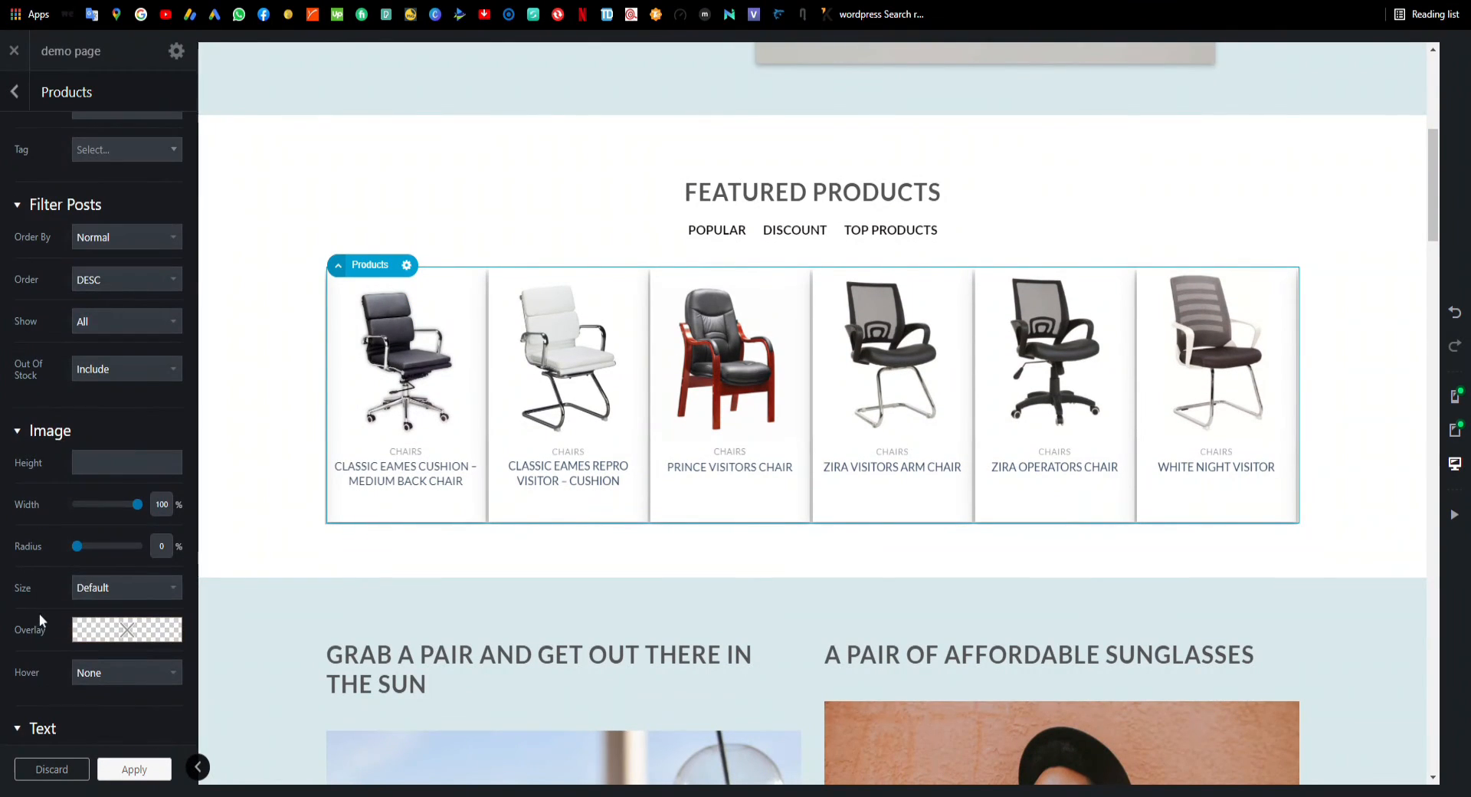
pyautogui.scroll(-1, 39, 613)
pyautogui.scroll(1, 135, 561)
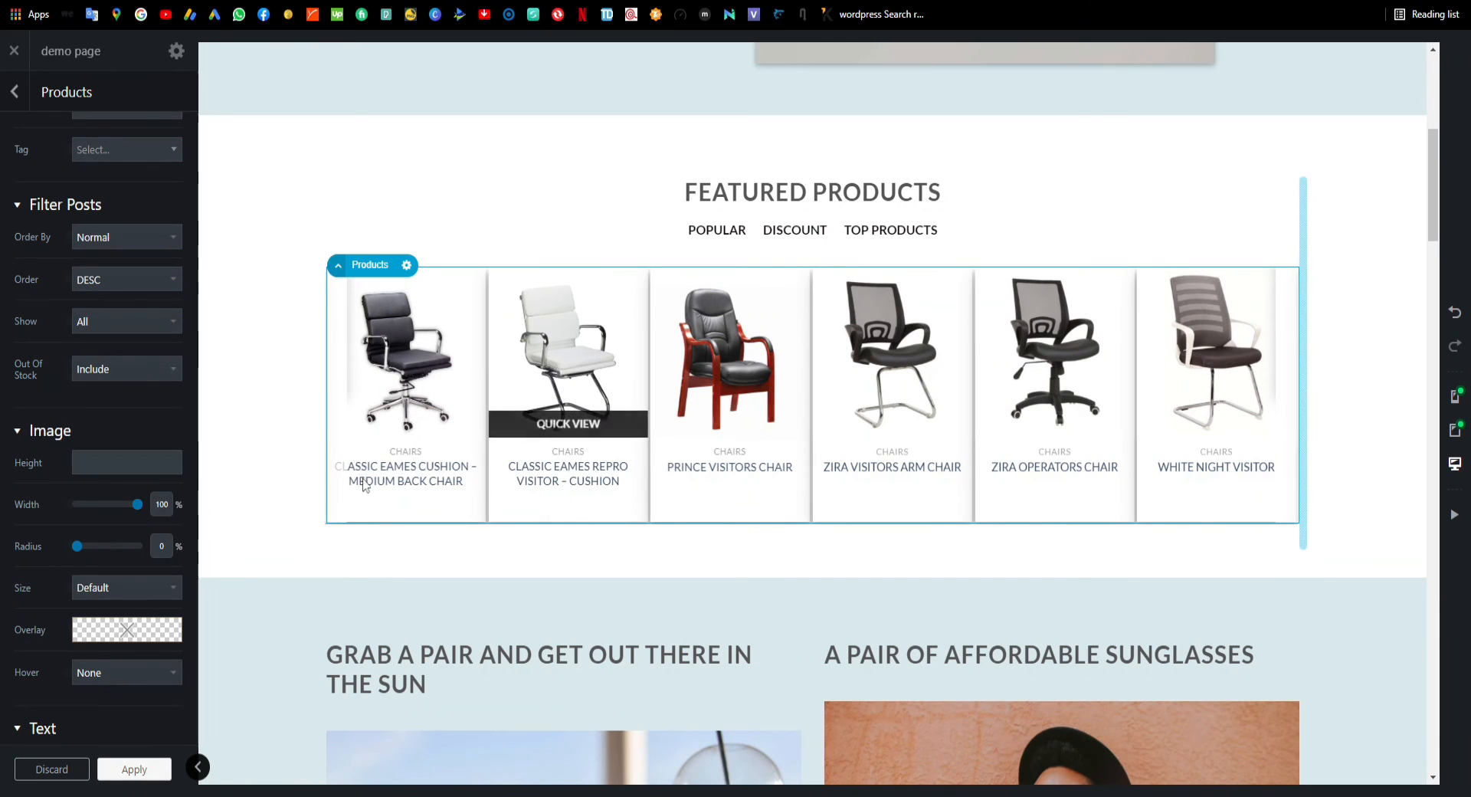
pyautogui.scroll(-5, 76, 607)
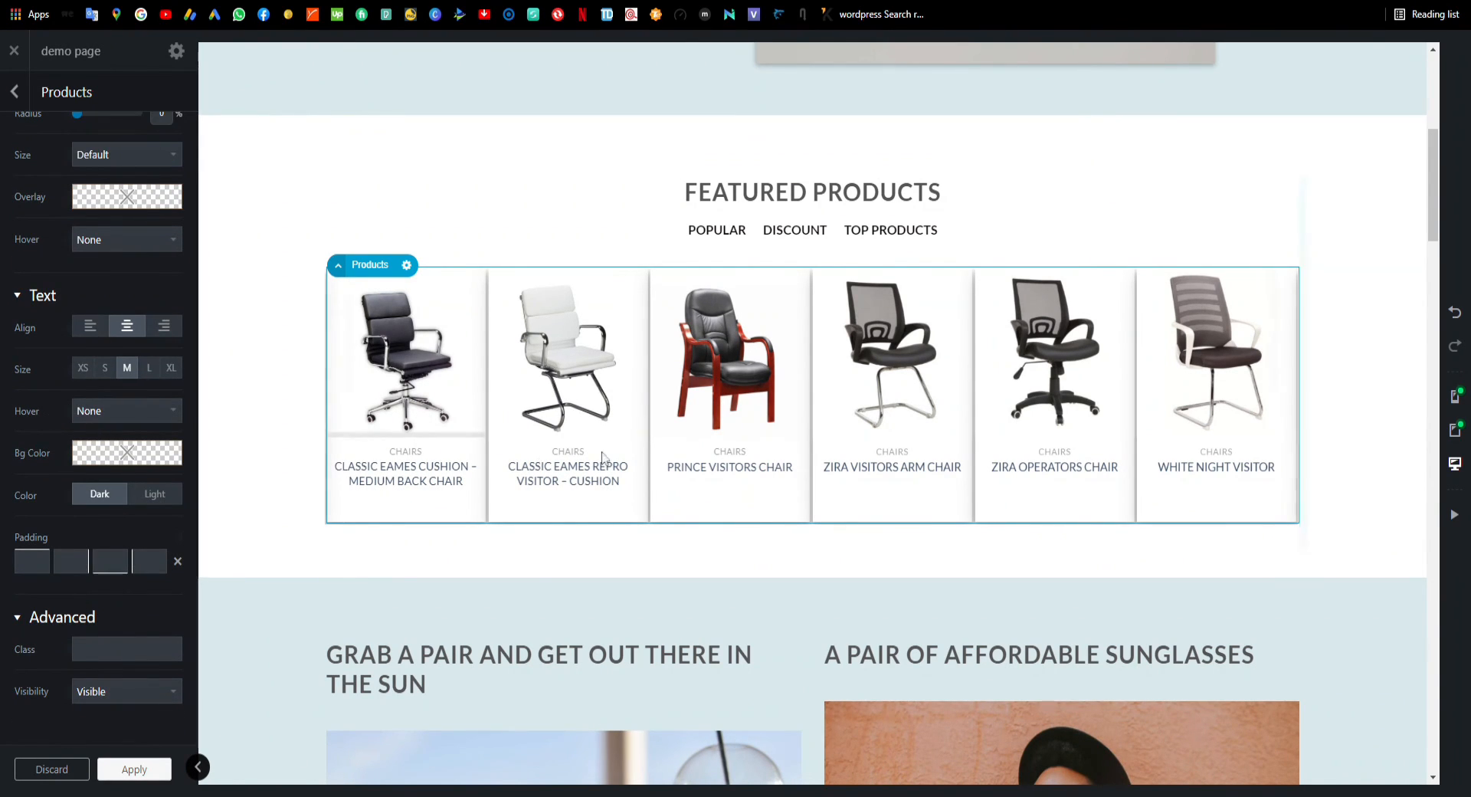
pyautogui.scroll(10, 122, 624)
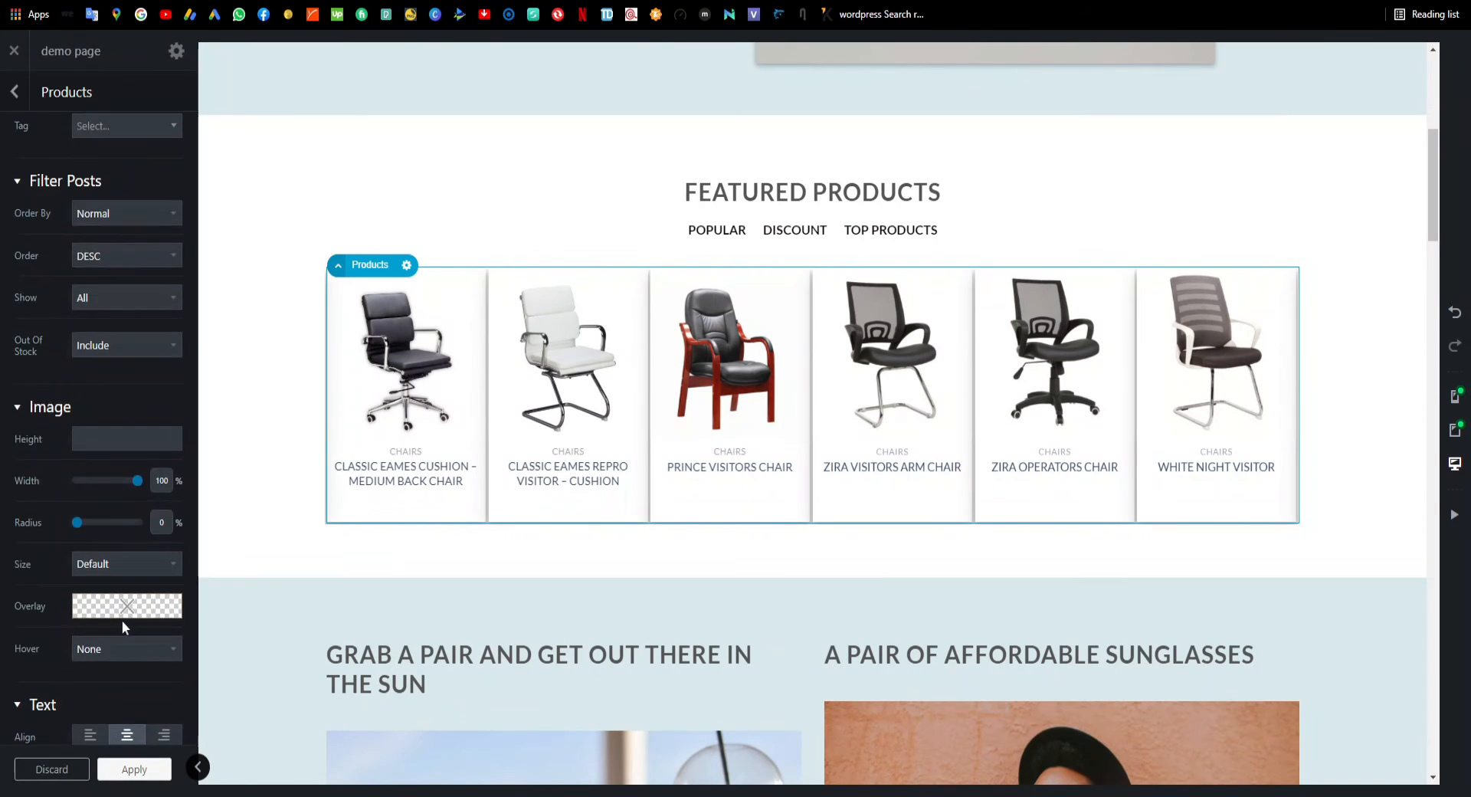
pyautogui.scroll(10, 122, 619)
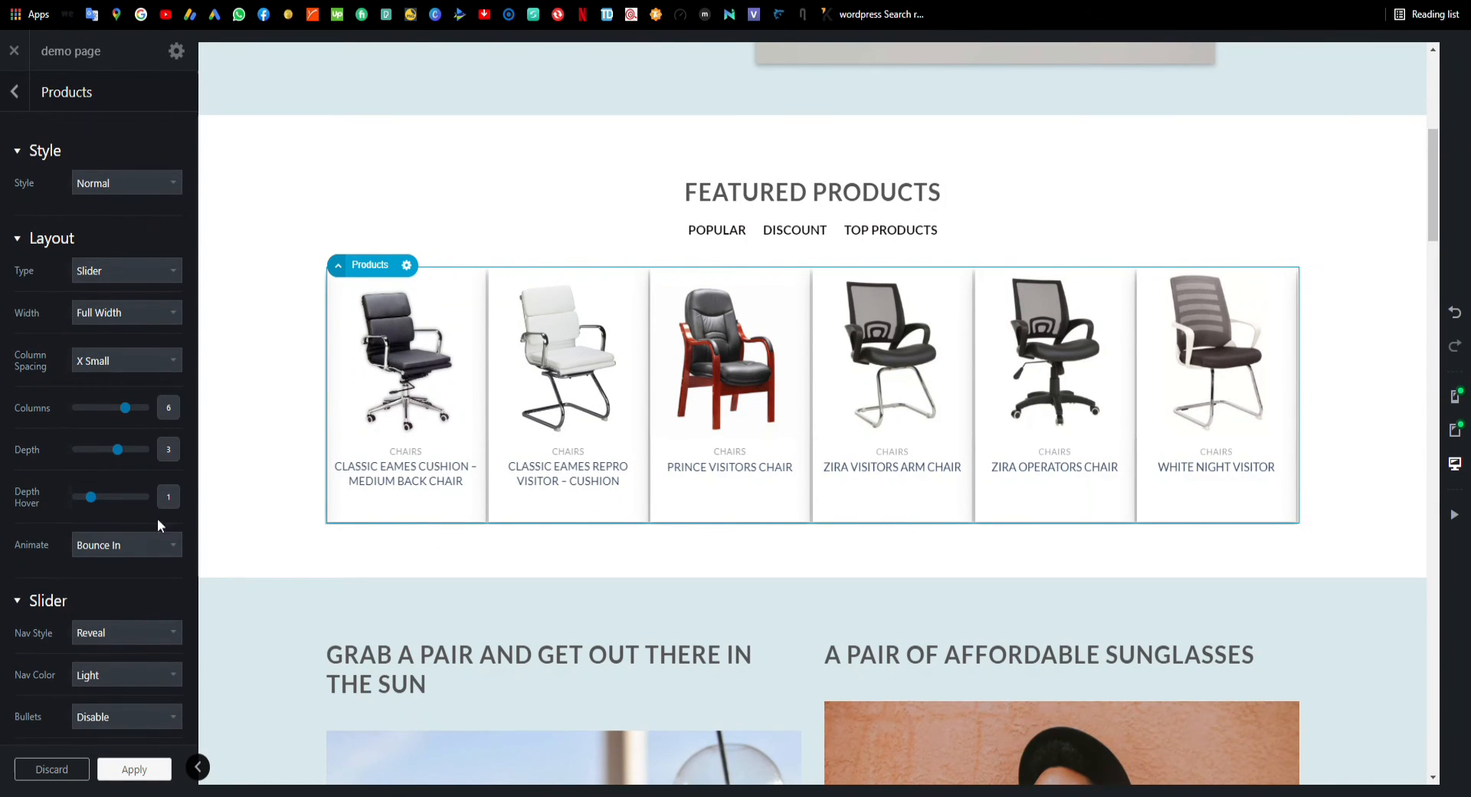
pyautogui.scroll(-10, 109, 554)
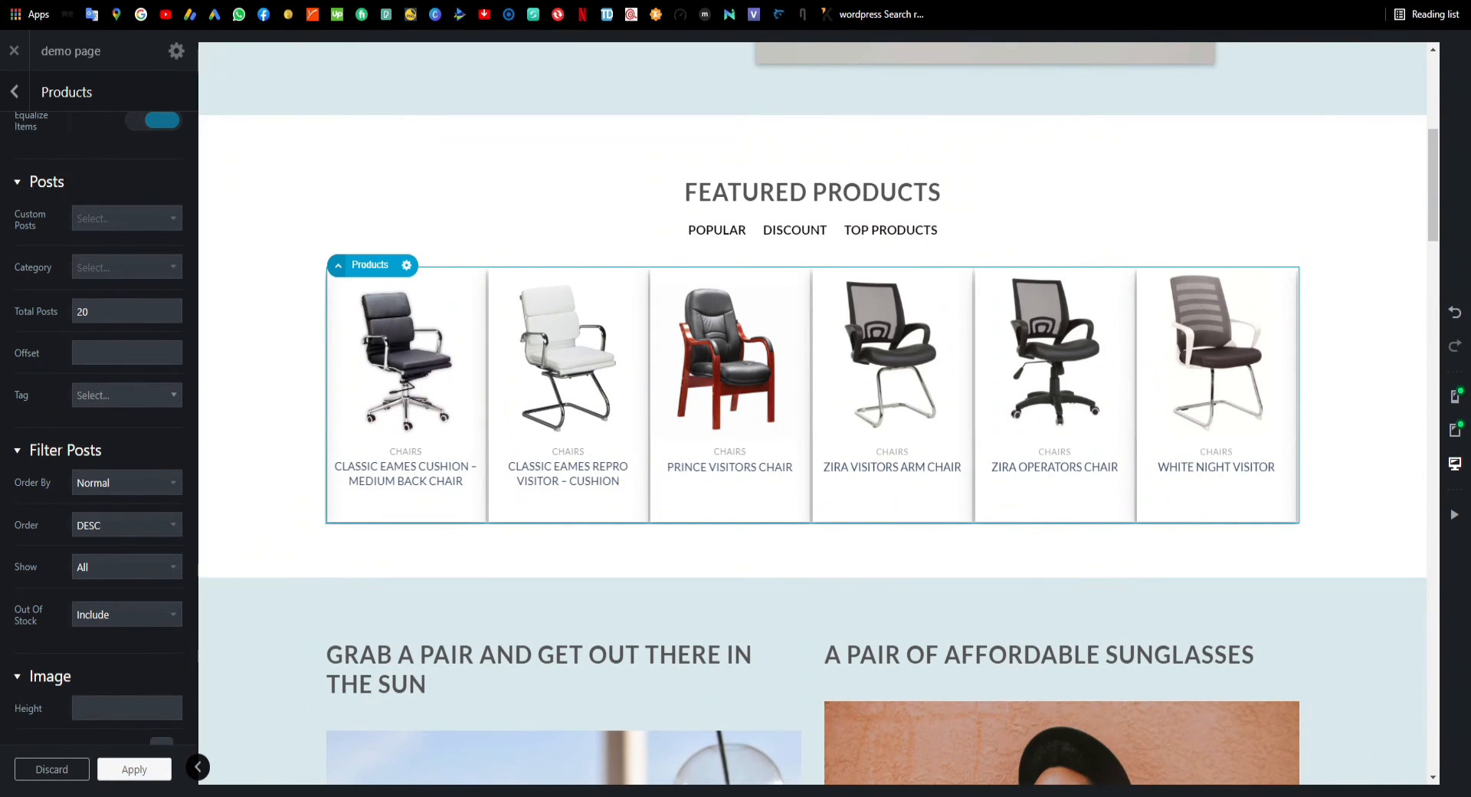
# Apply the Products settings, update the demo page, and reload the live page to check the featured products section
pyautogui.click(142, 772)
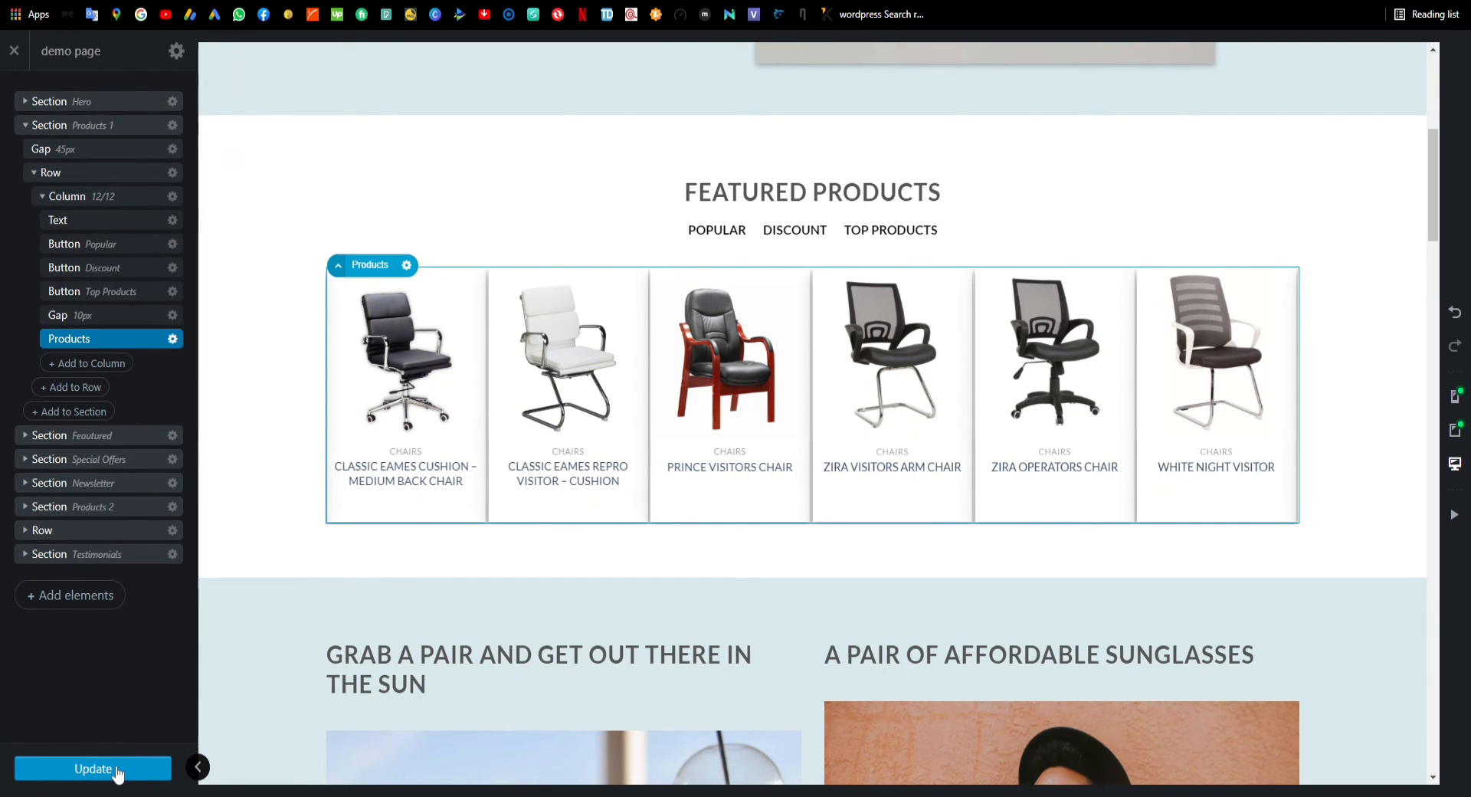
pyautogui.click(116, 771)
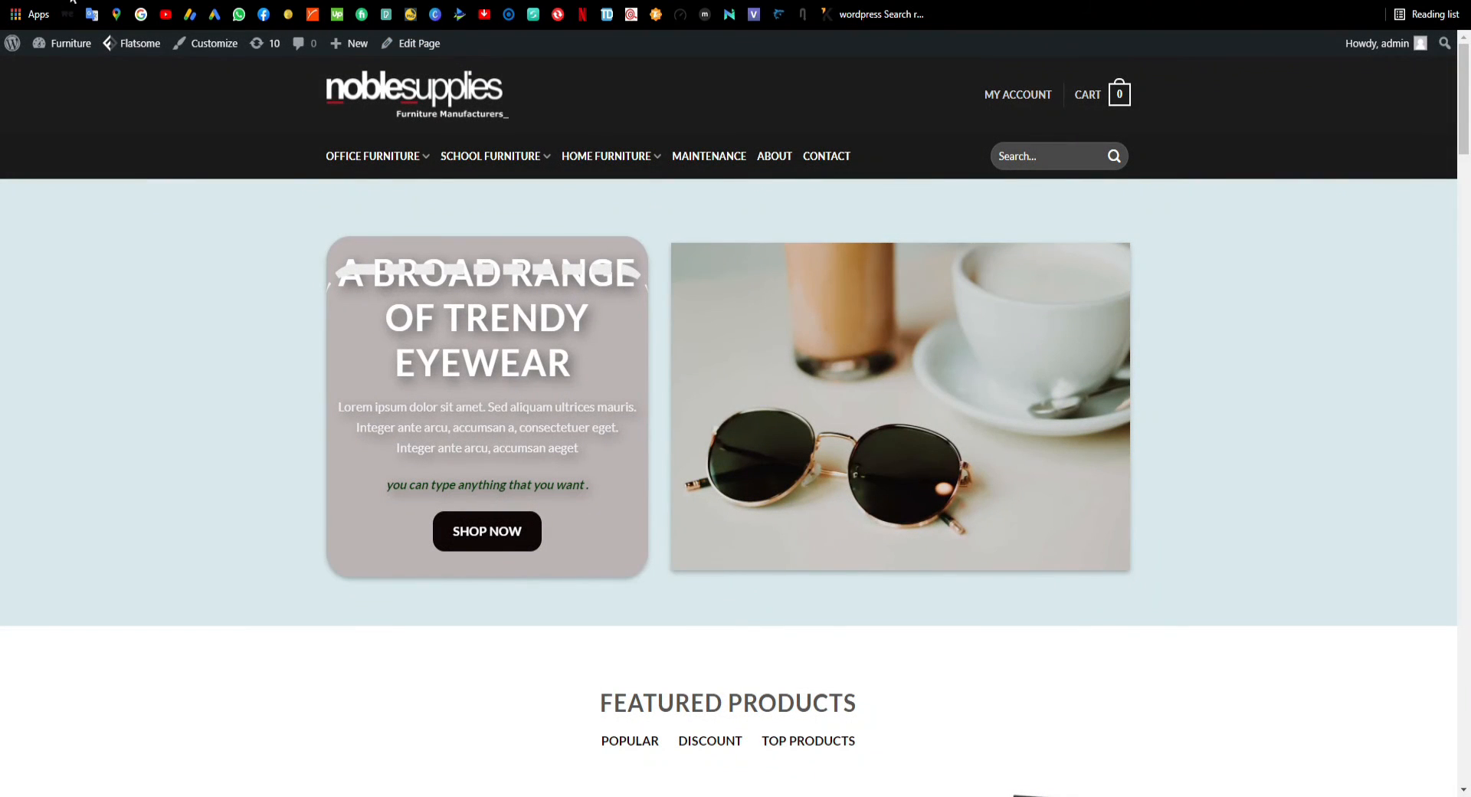
pyautogui.press('F5')
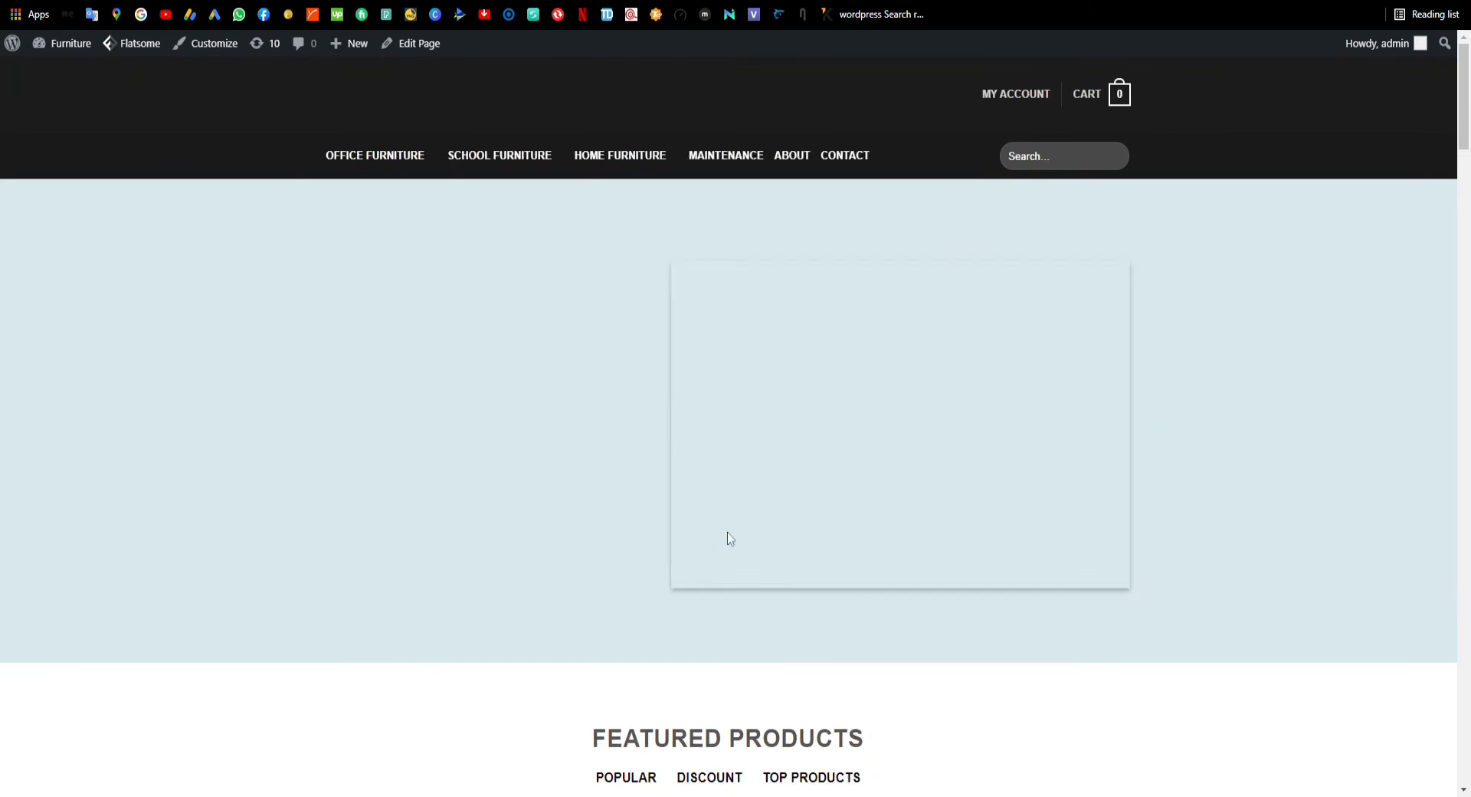
pyautogui.scroll(-5, 727, 527)
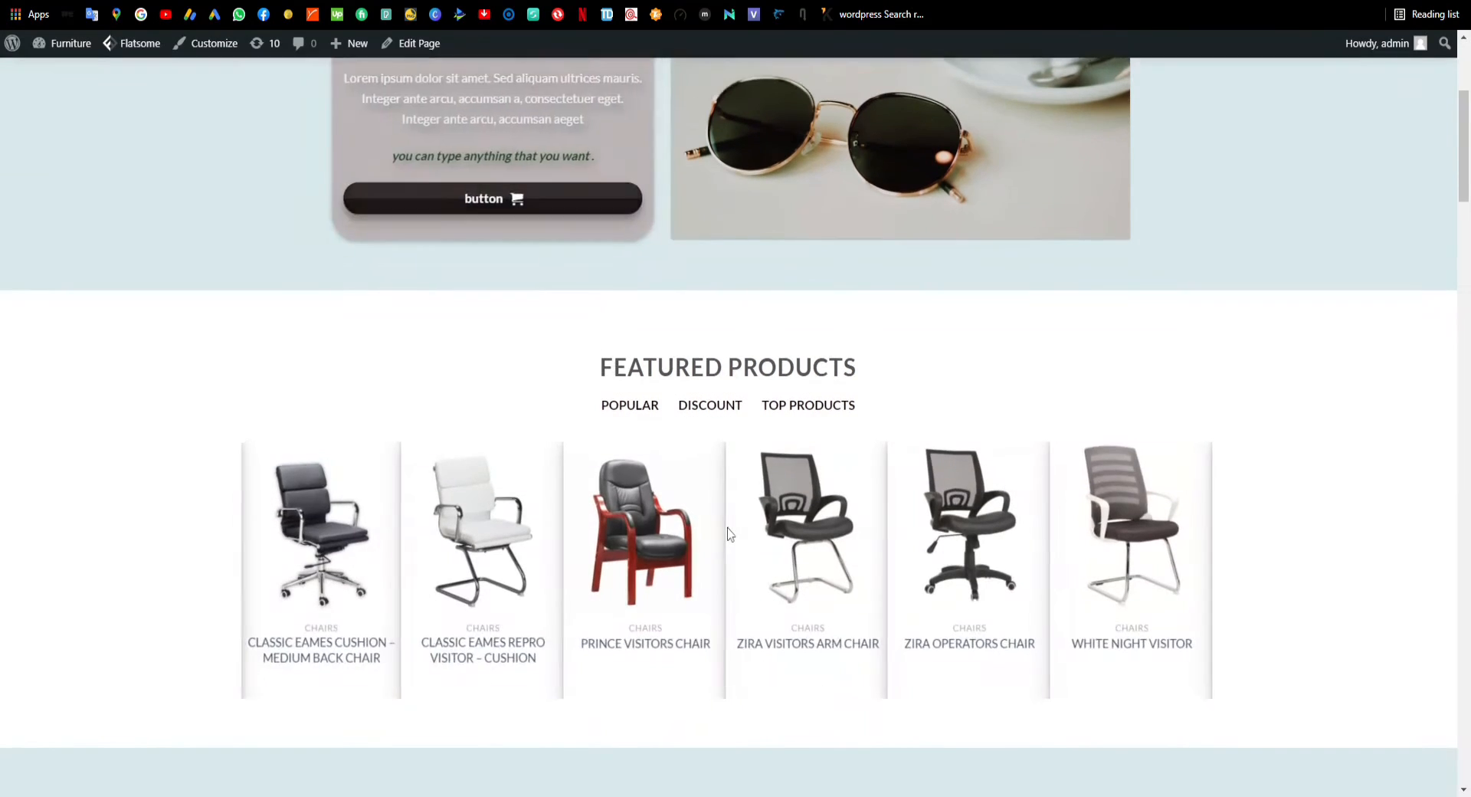